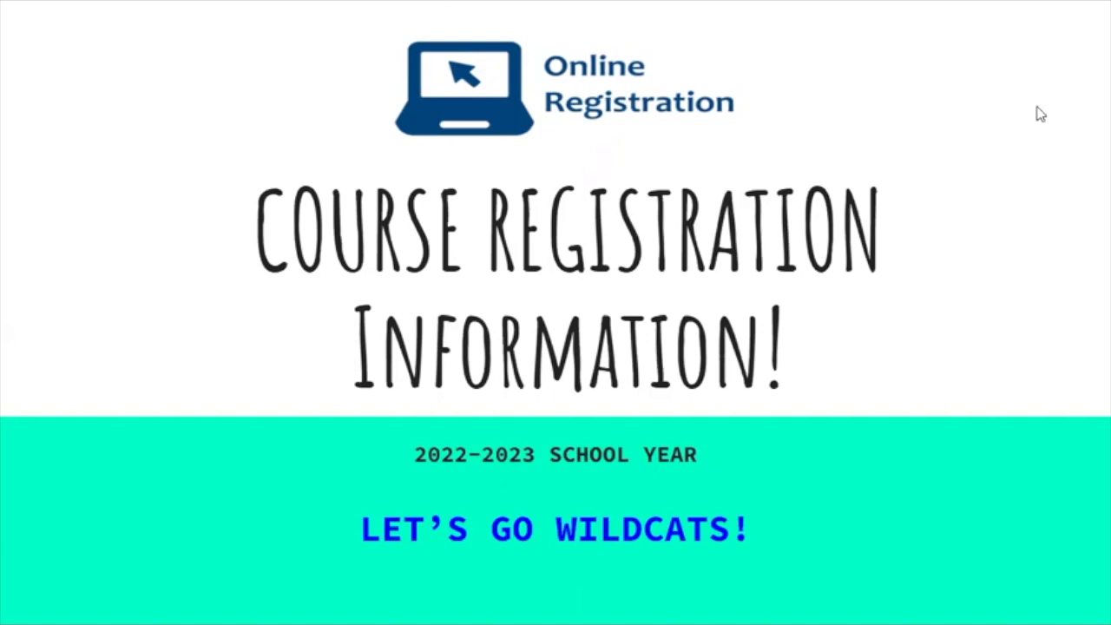
# - Advance the slideshow to the Garinger High 2022-2023 Class Registration System slide
pyautogui.press('Right')
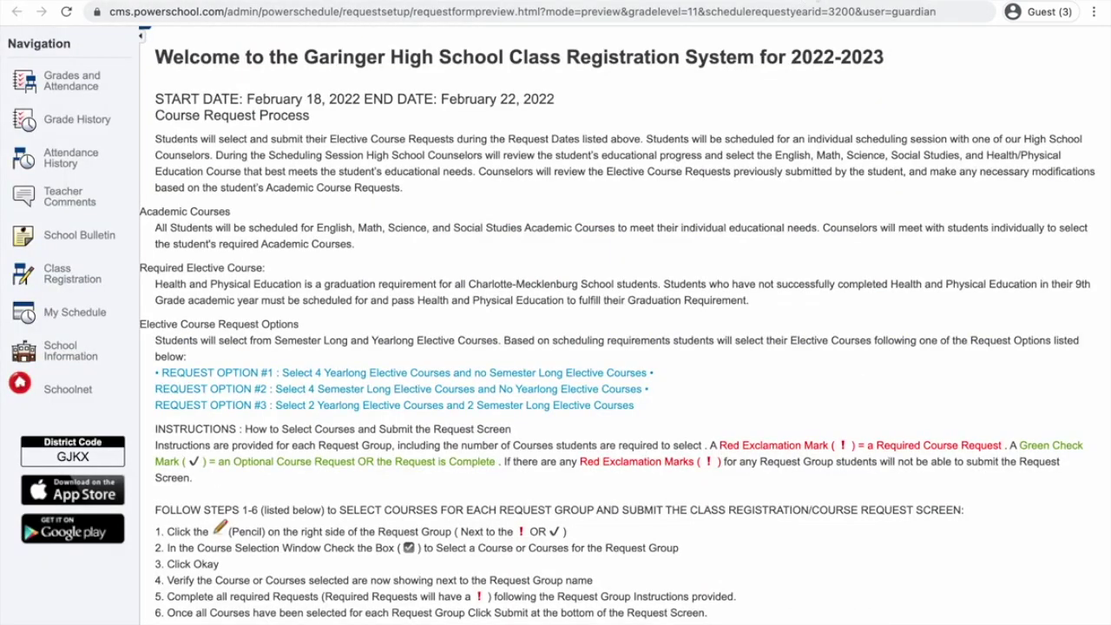
pyautogui.scroll(2, 318, 187)
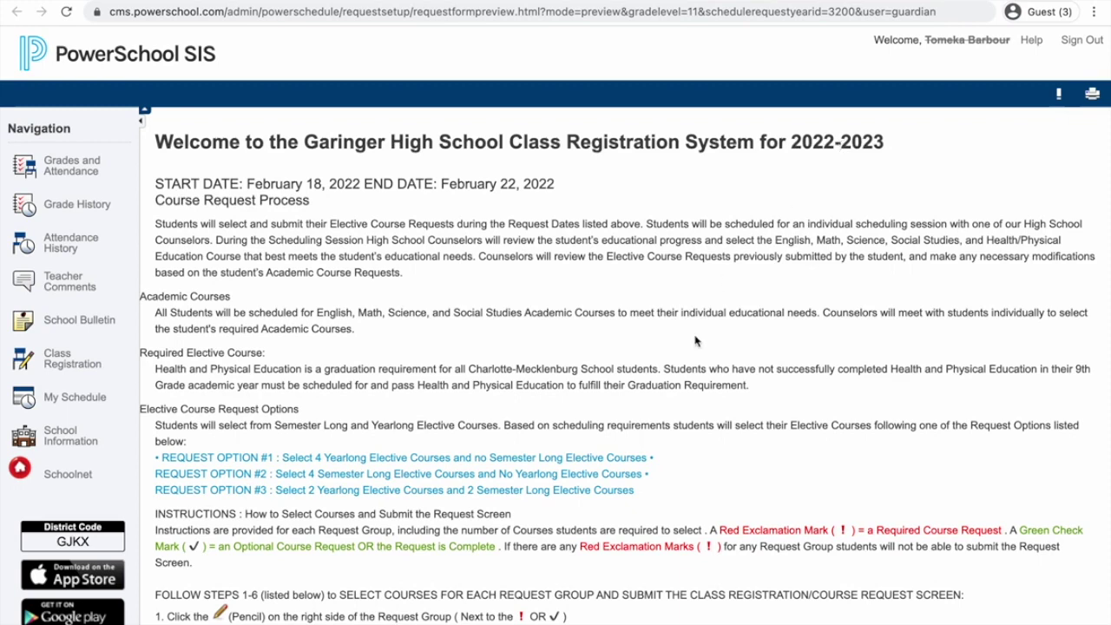
pyautogui.scroll(-2, 695, 340)
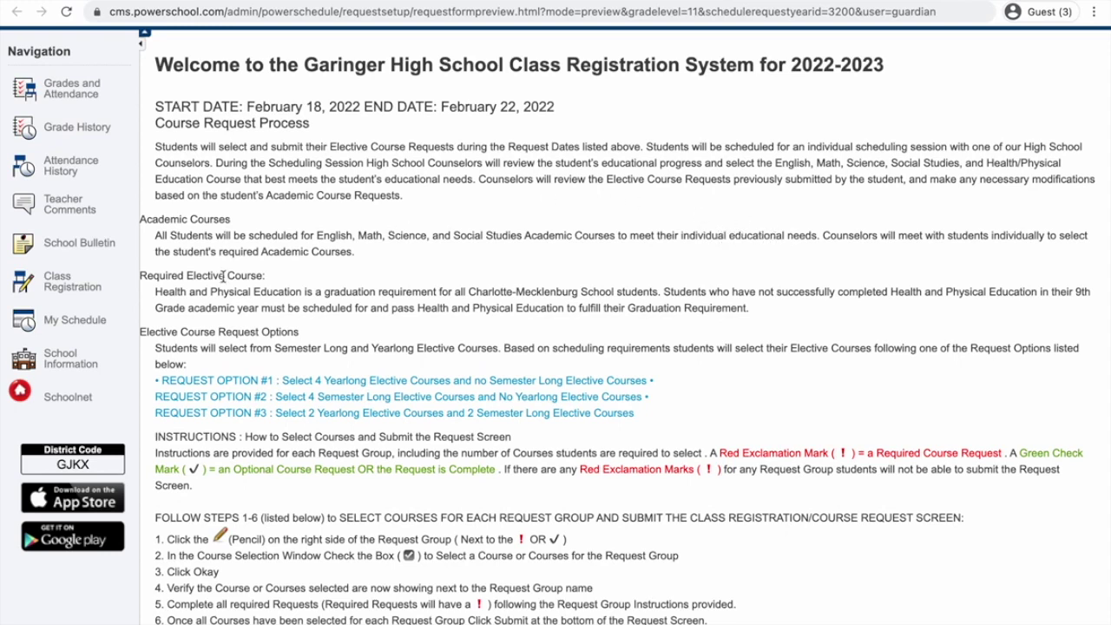
pyautogui.scroll(-1, 224, 291)
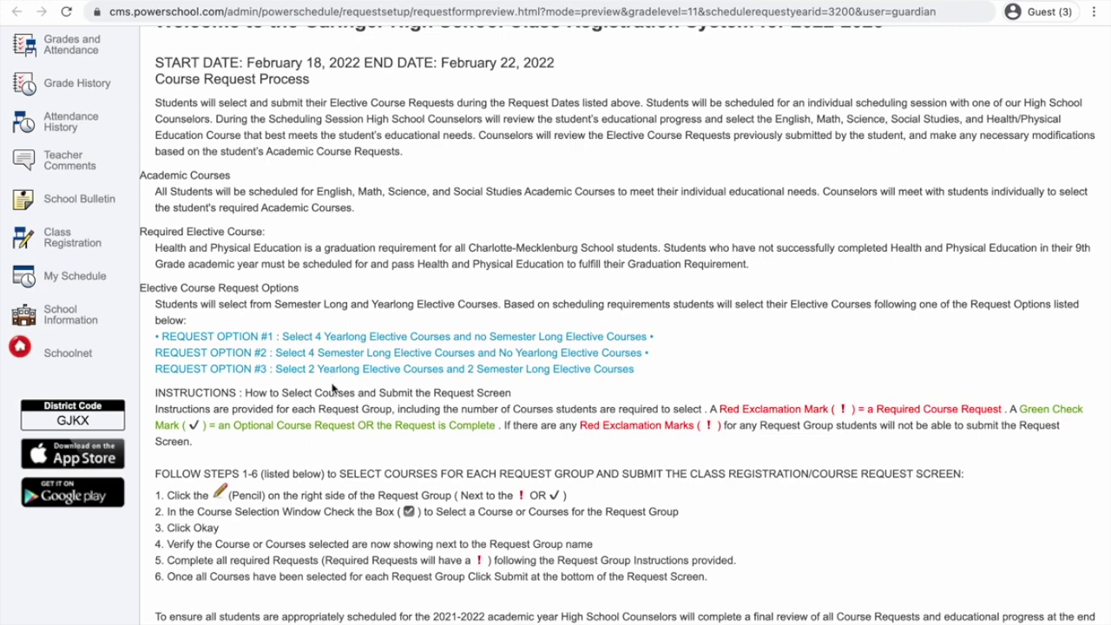
pyautogui.scroll(-1, 332, 389)
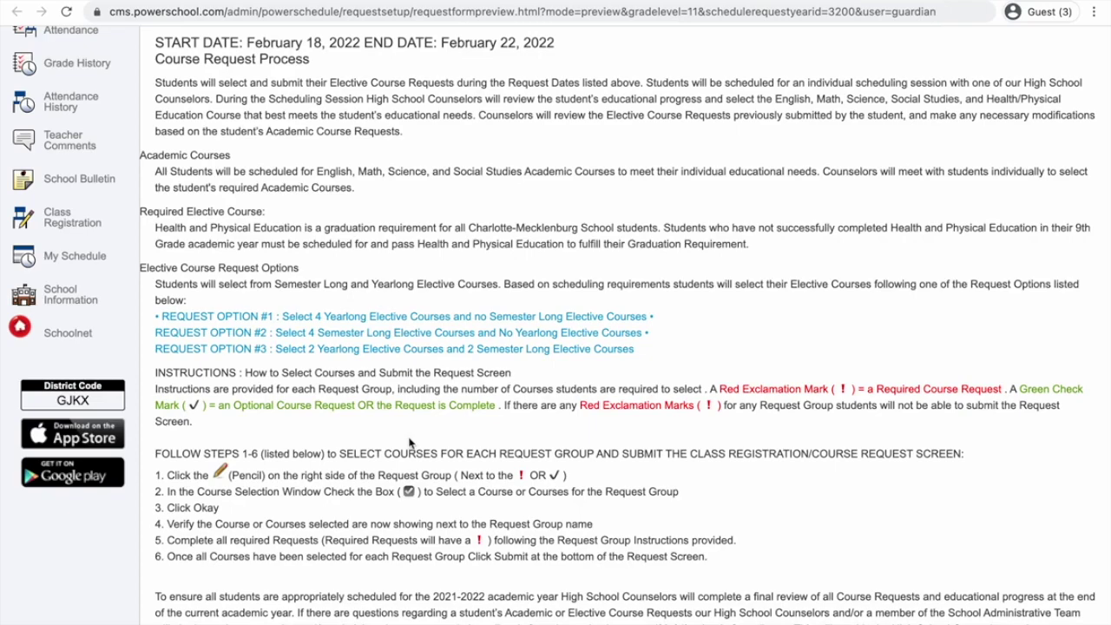
pyautogui.scroll(-3, 411, 443)
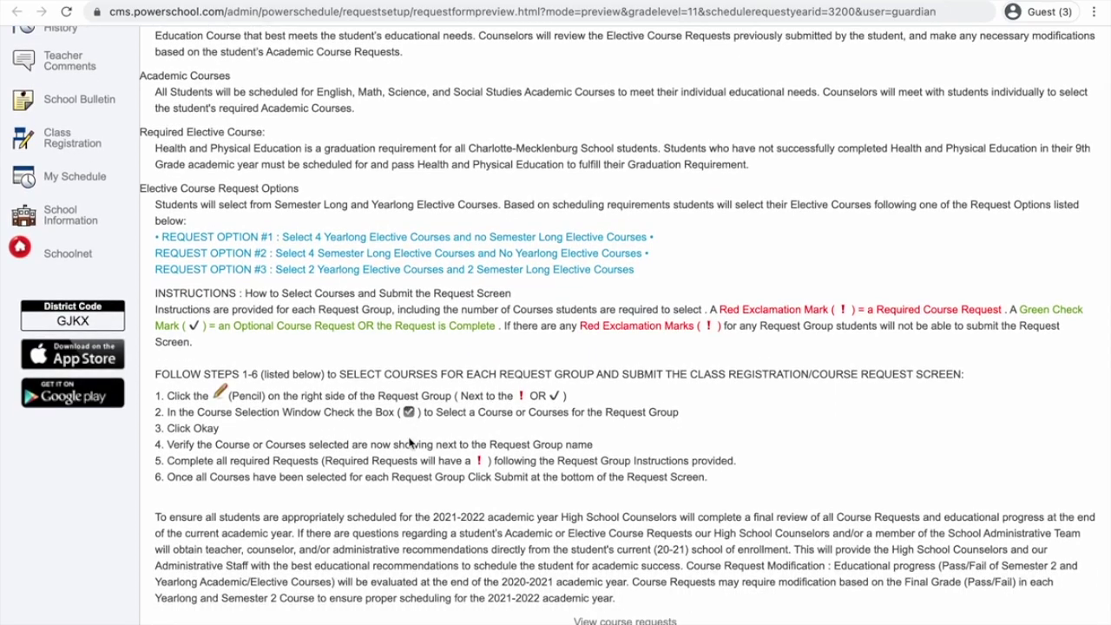
pyautogui.scroll(-6, 409, 443)
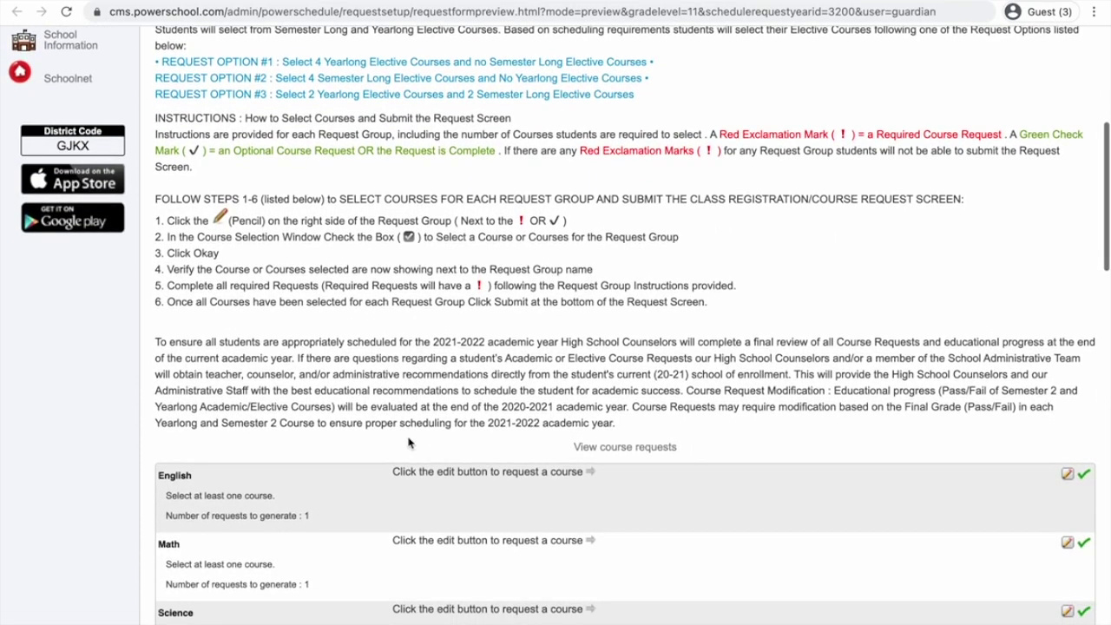
pyautogui.scroll(-1, 364, 261)
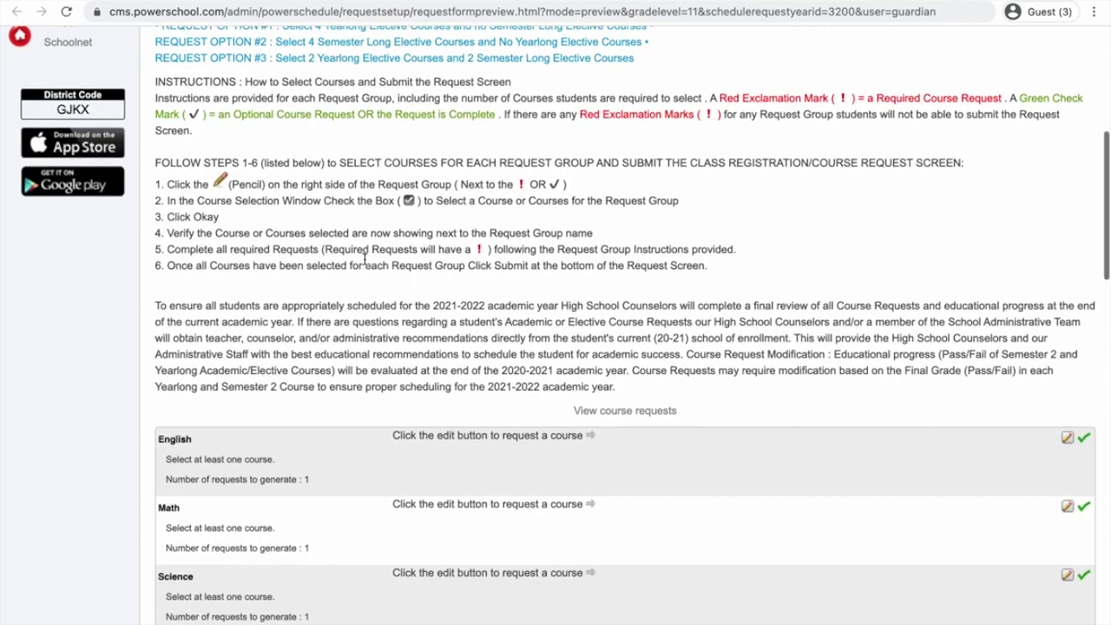
pyautogui.scroll(-6, 365, 261)
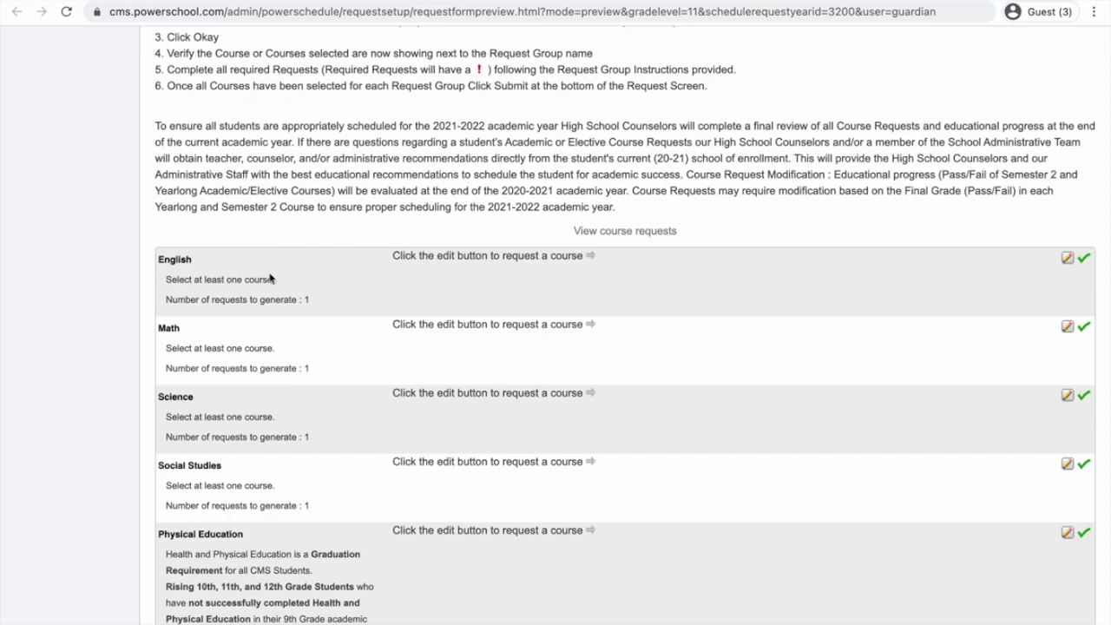
pyautogui.scroll(-1, 263, 296)
pyautogui.scroll(-2, 264, 296)
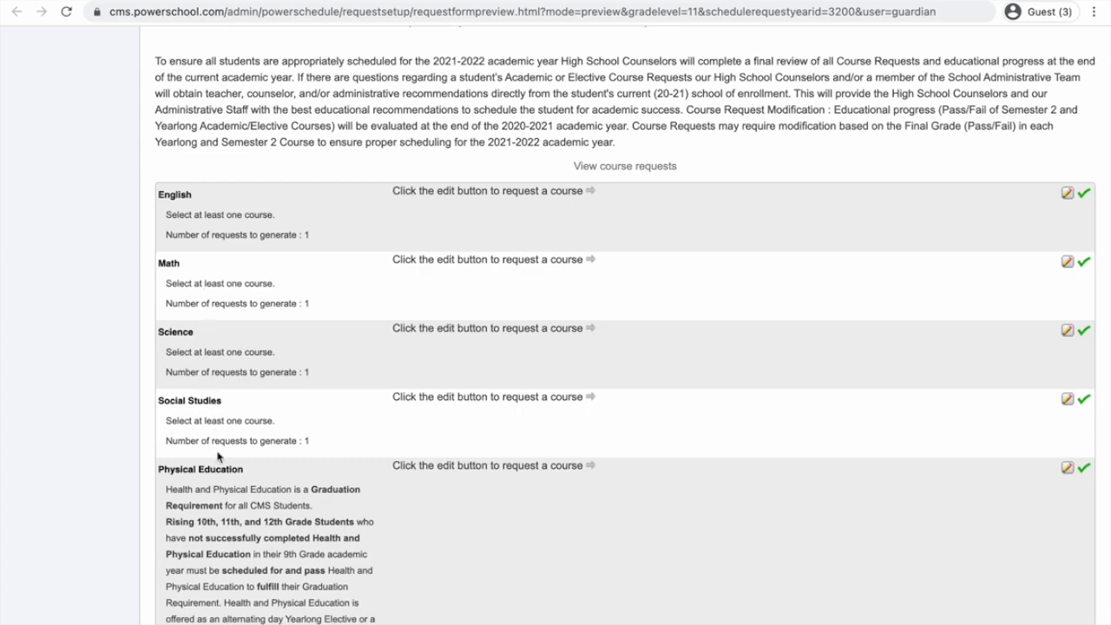
pyautogui.scroll(-1, 219, 456)
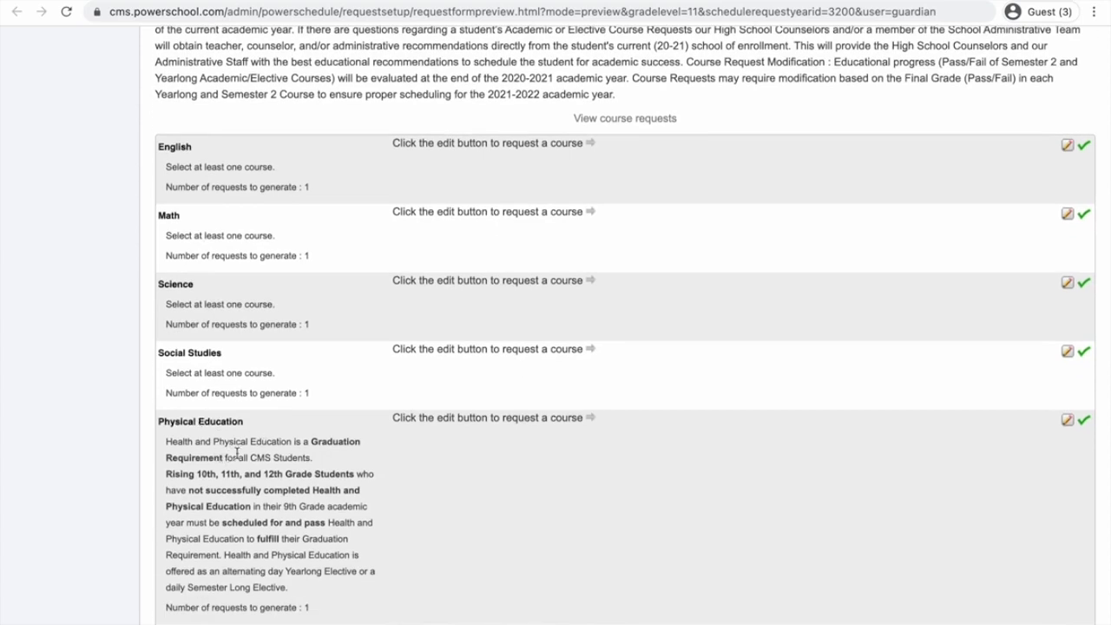
pyautogui.scroll(-1, 236, 453)
pyautogui.scroll(-2, 234, 563)
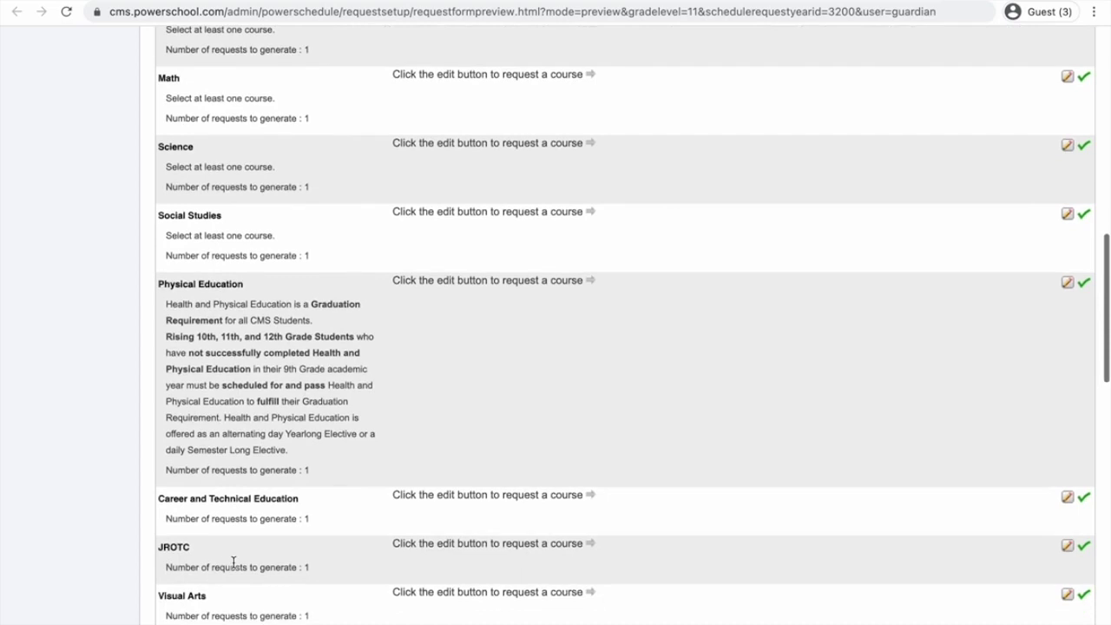
pyautogui.scroll(-1, 280, 508)
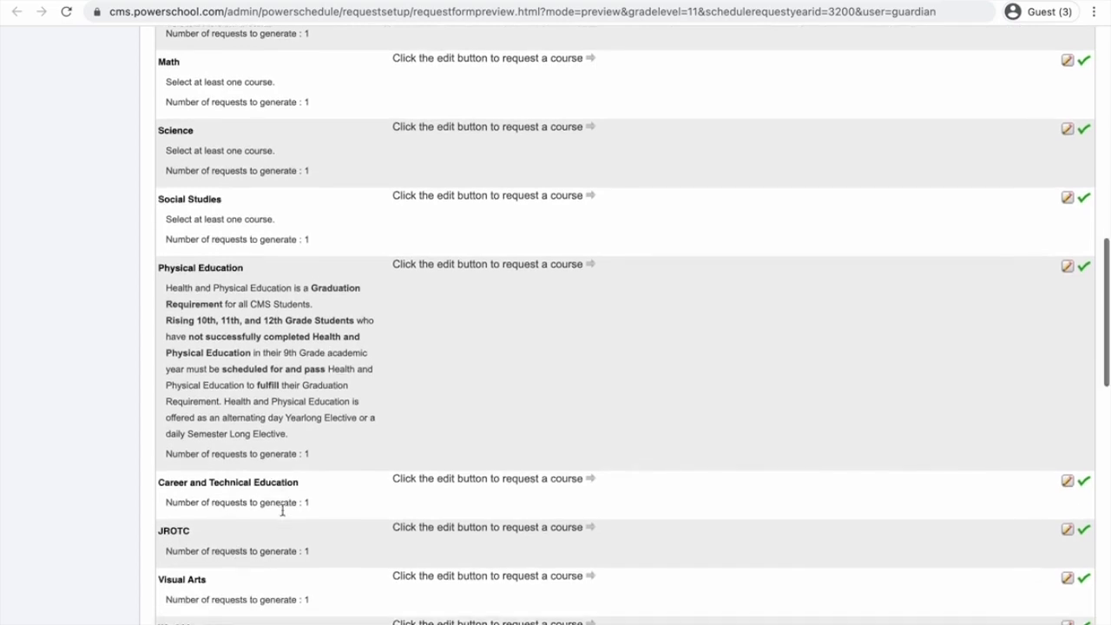
pyautogui.scroll(-1, 271, 521)
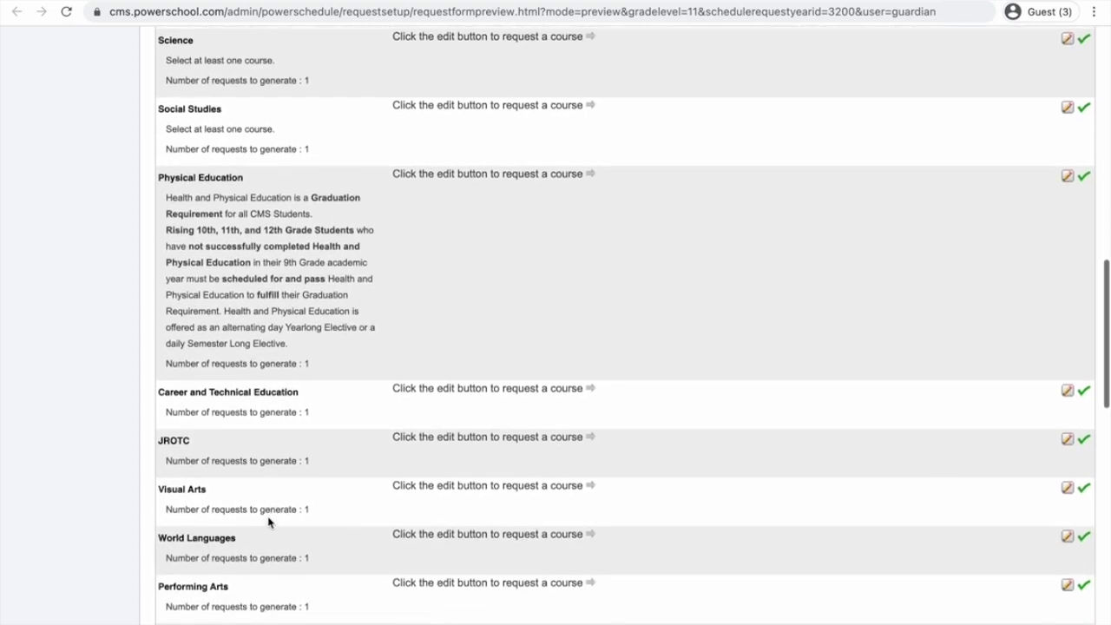
pyautogui.scroll(-1, 251, 526)
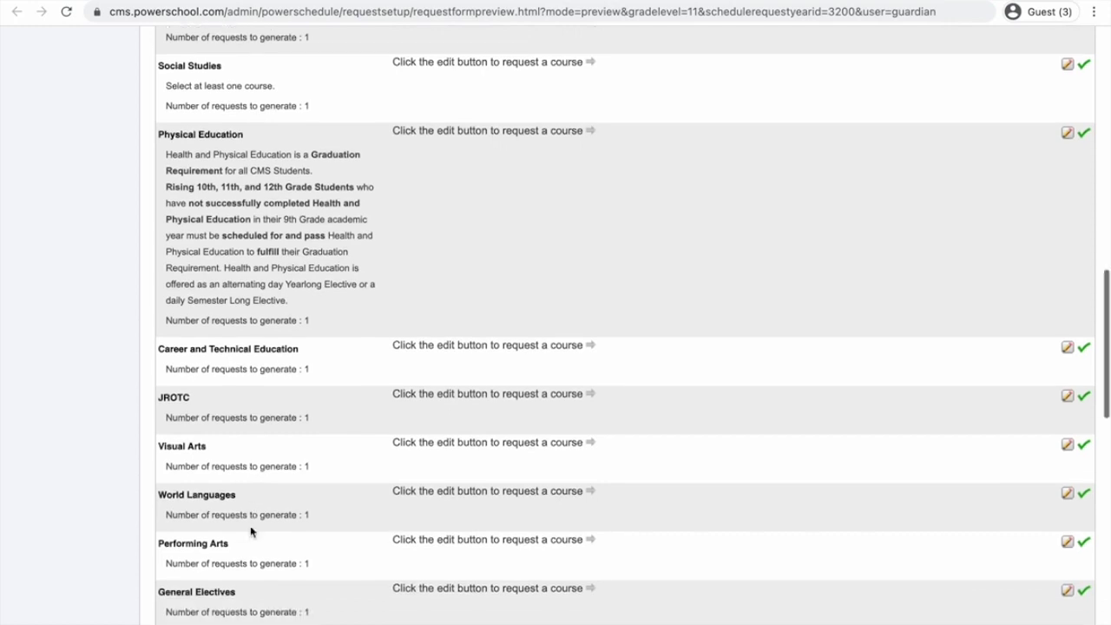
pyautogui.scroll(-1, 224, 495)
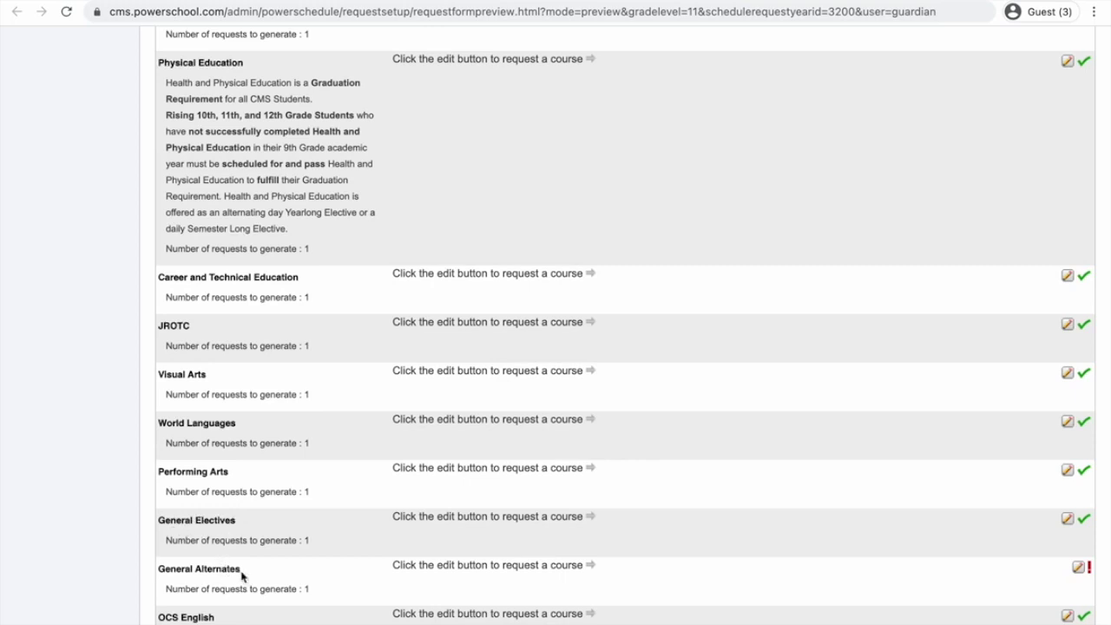
pyautogui.scroll(4, 304, 510)
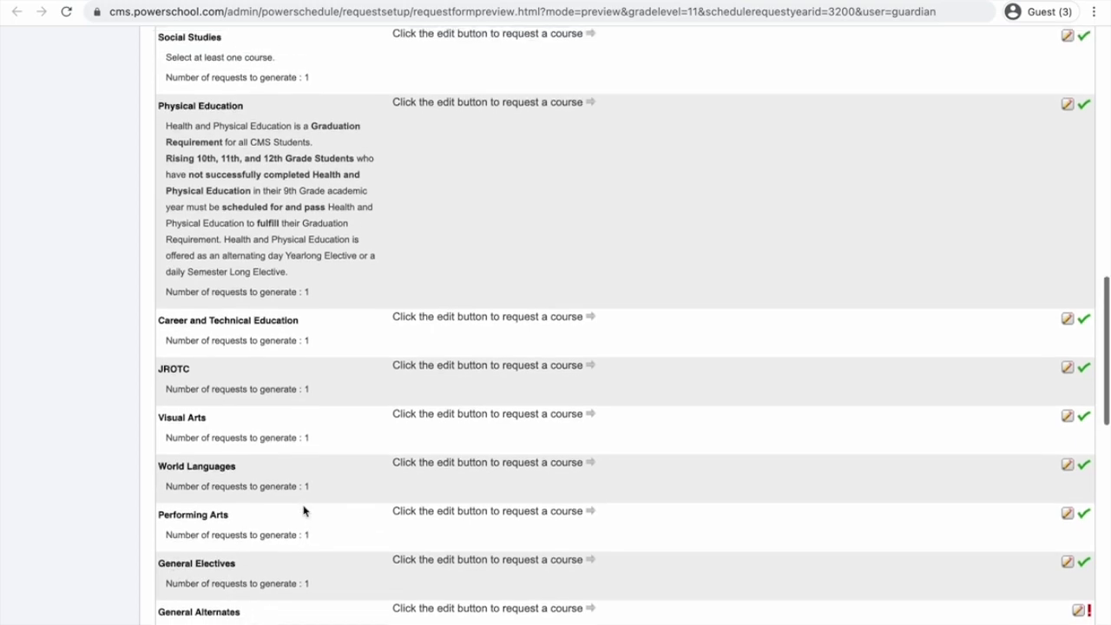
pyautogui.scroll(4, 304, 510)
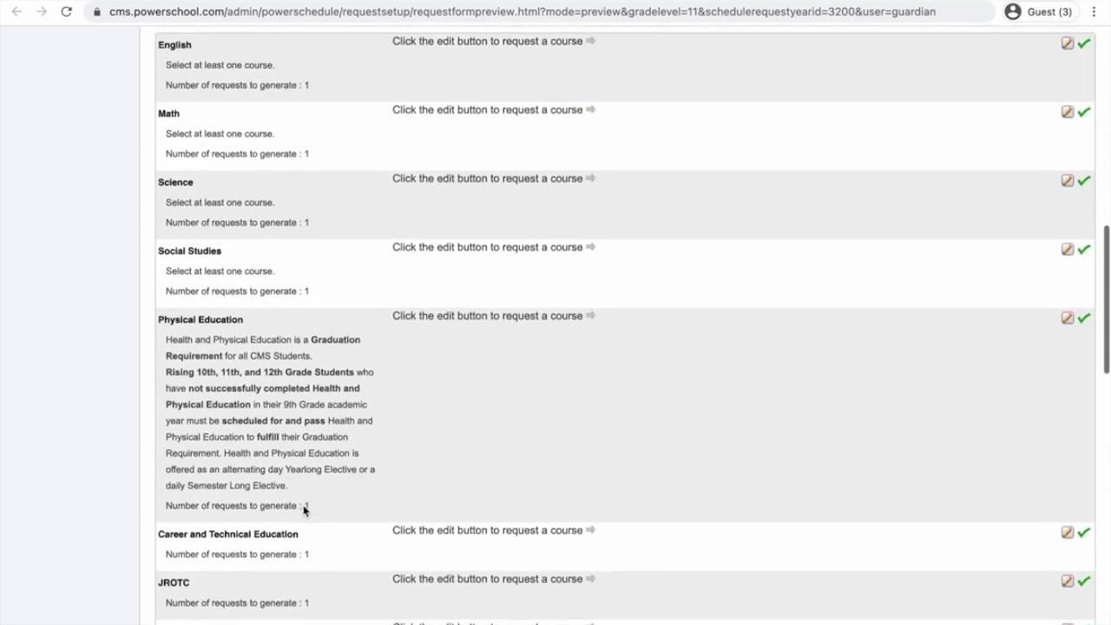
pyautogui.scroll(1, 303, 508)
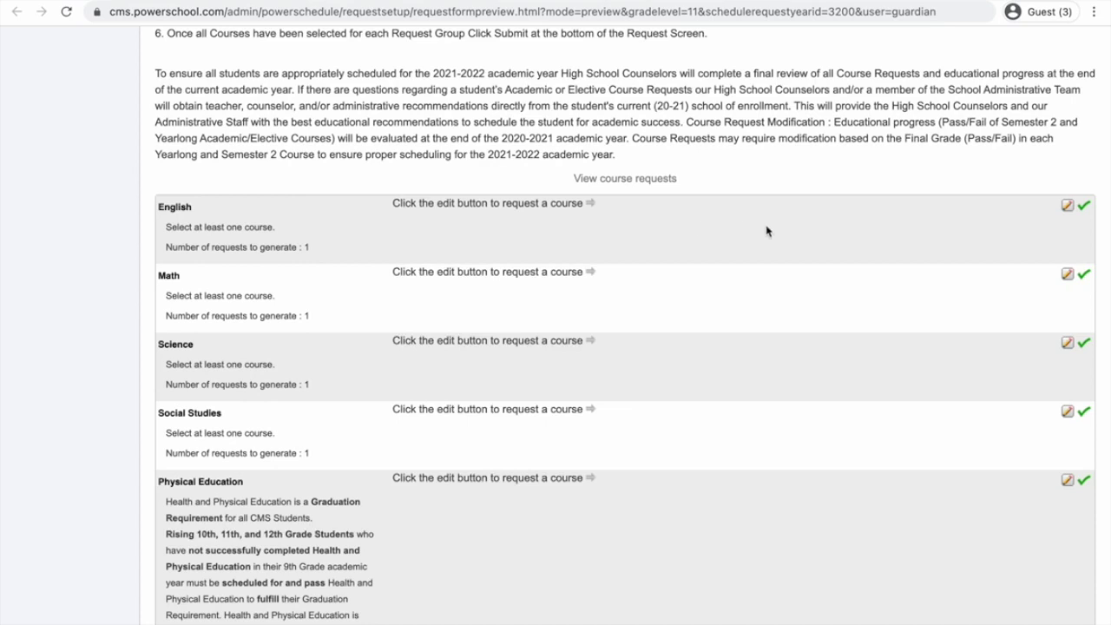
# - Request Honors English III (10235X0000, 1 credit) from page 3 of the English course list
pyautogui.click(1070, 213)
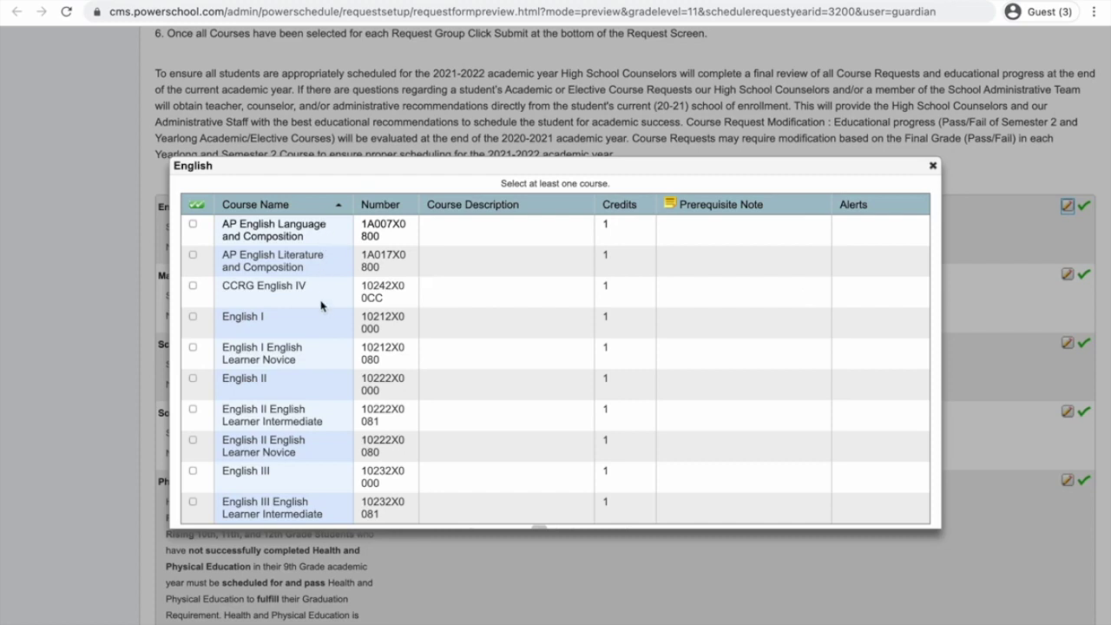
pyautogui.scroll(-2, 317, 328)
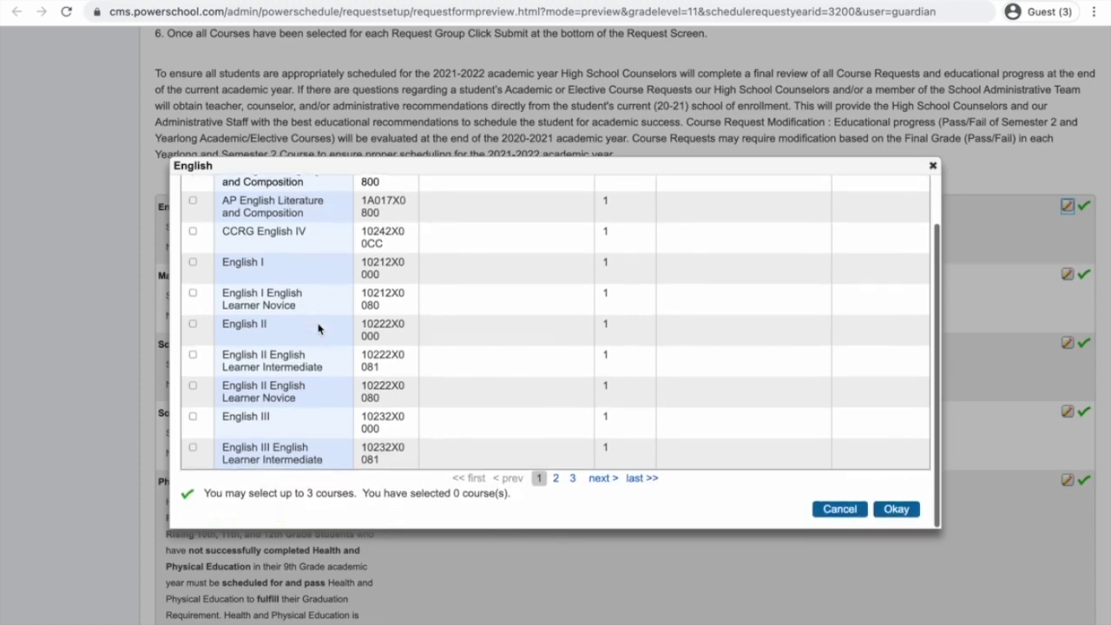
pyautogui.scroll(1, 318, 328)
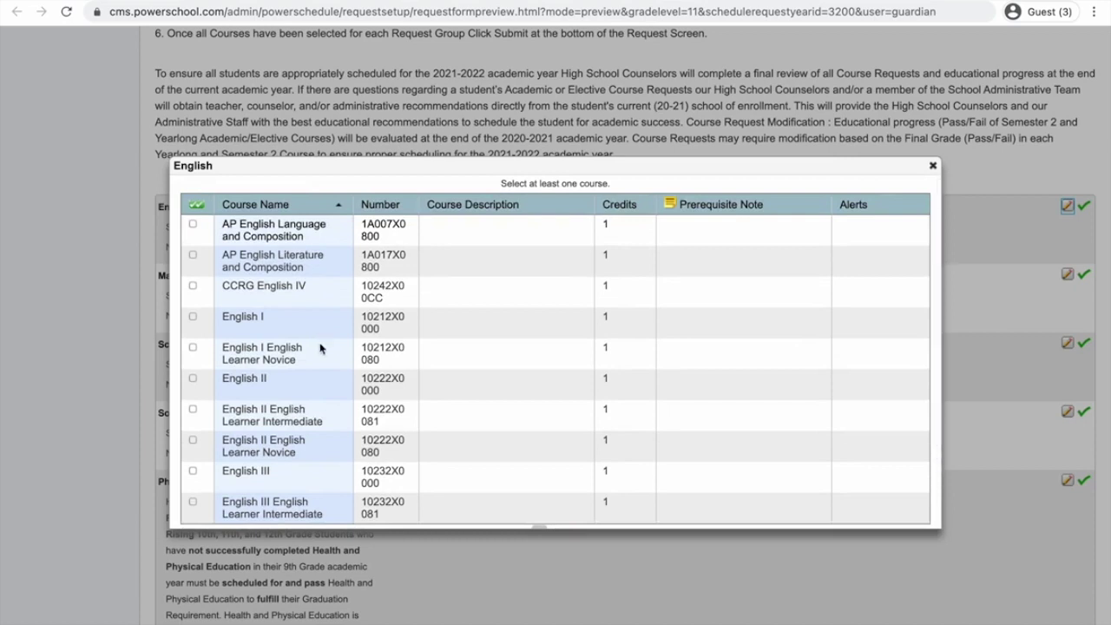
pyautogui.scroll(-1, 319, 348)
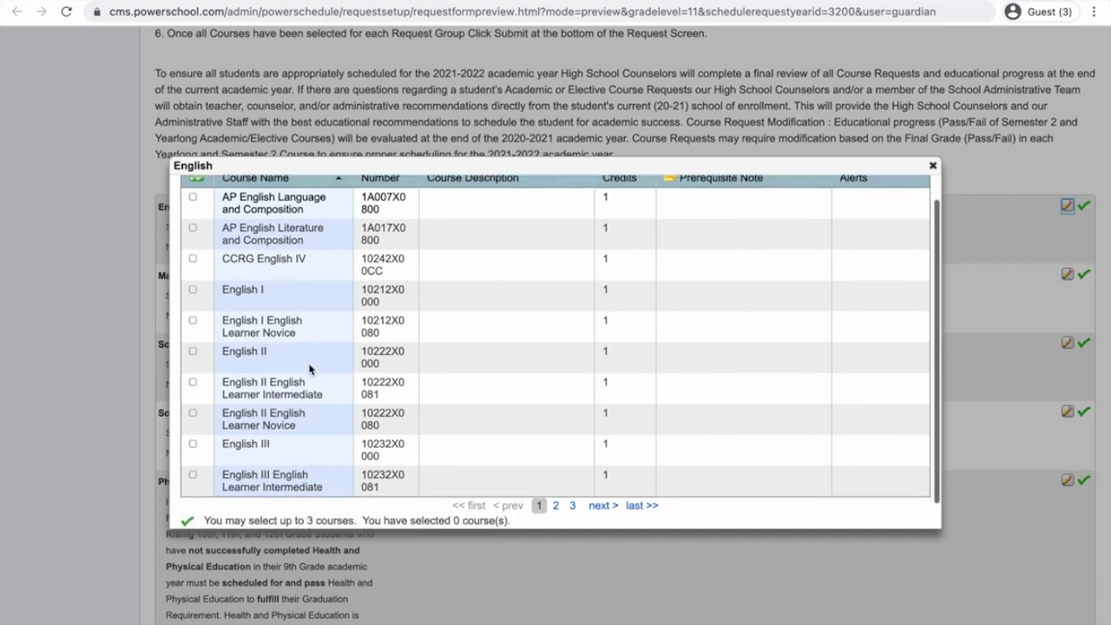
pyautogui.scroll(-1, 309, 370)
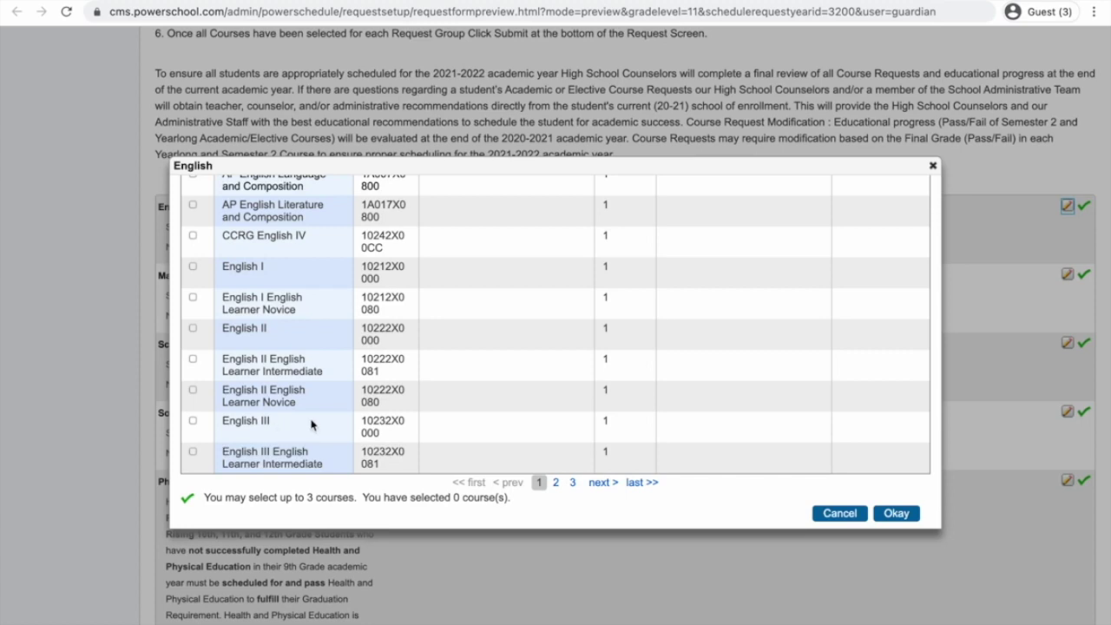
pyautogui.scroll(-1, 484, 467)
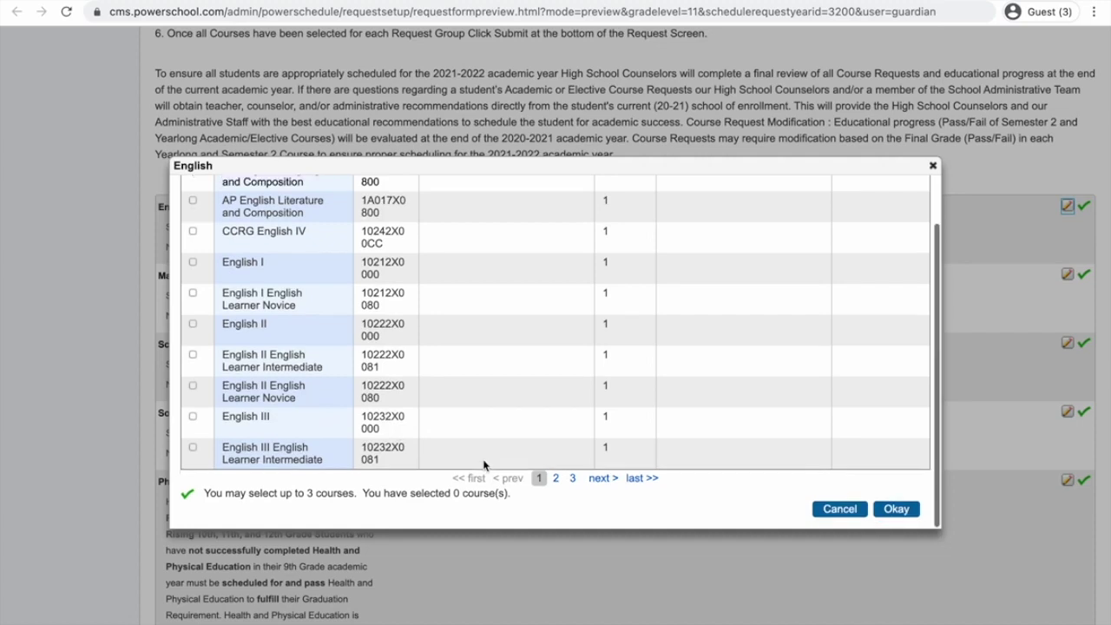
pyautogui.click(596, 480)
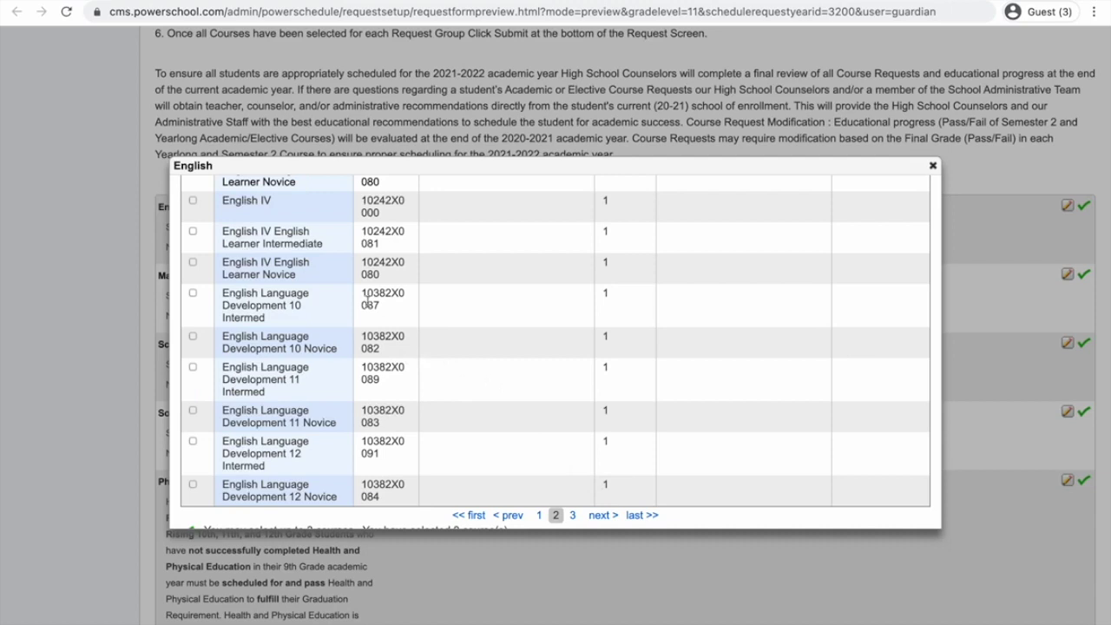
pyautogui.scroll(-1, 331, 261)
pyautogui.scroll(3, 332, 261)
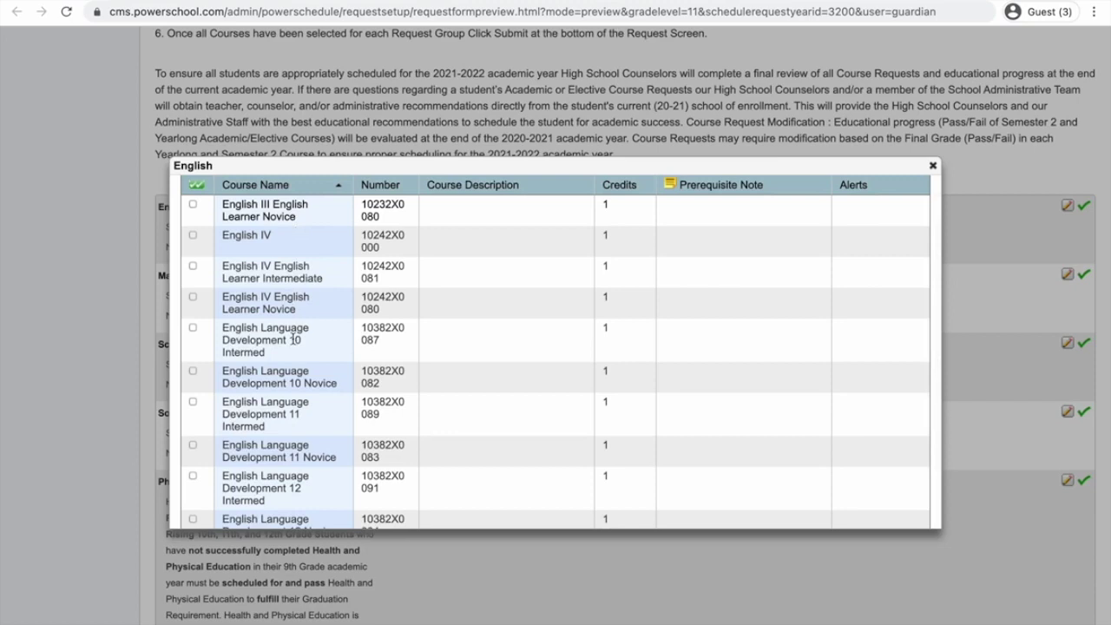
pyautogui.scroll(-2, 296, 340)
pyautogui.scroll(-3, 293, 398)
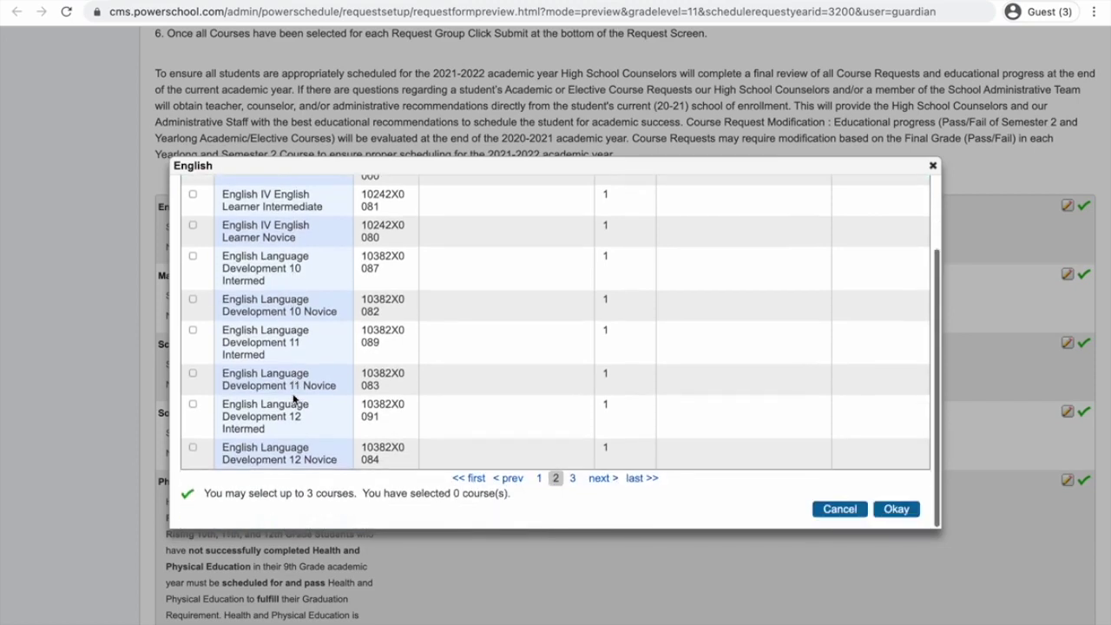
pyautogui.click(596, 484)
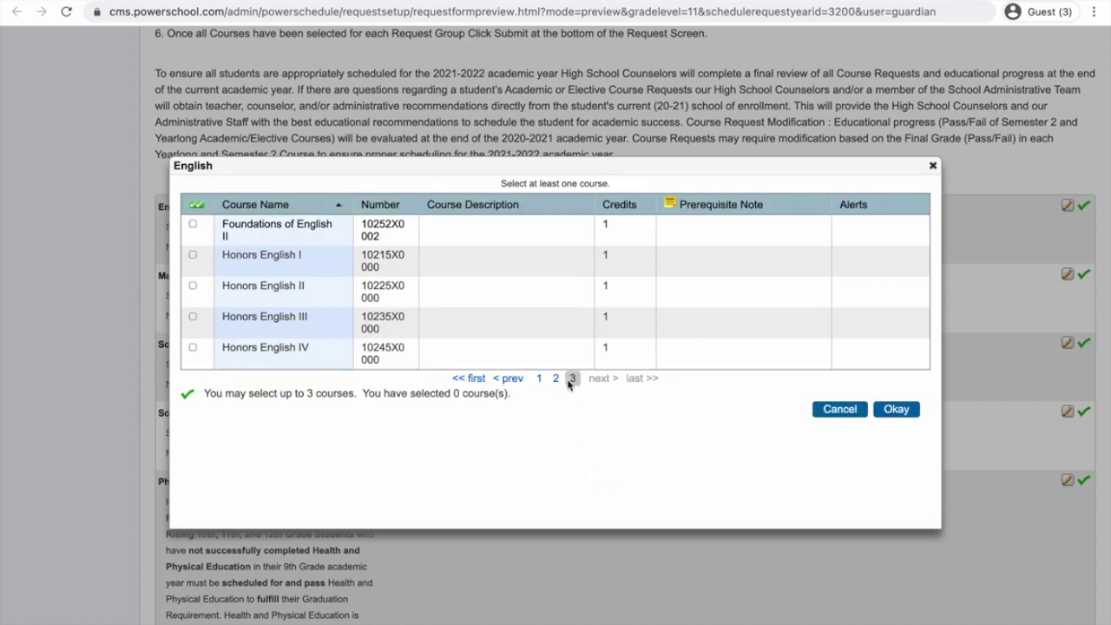
pyautogui.click(193, 317)
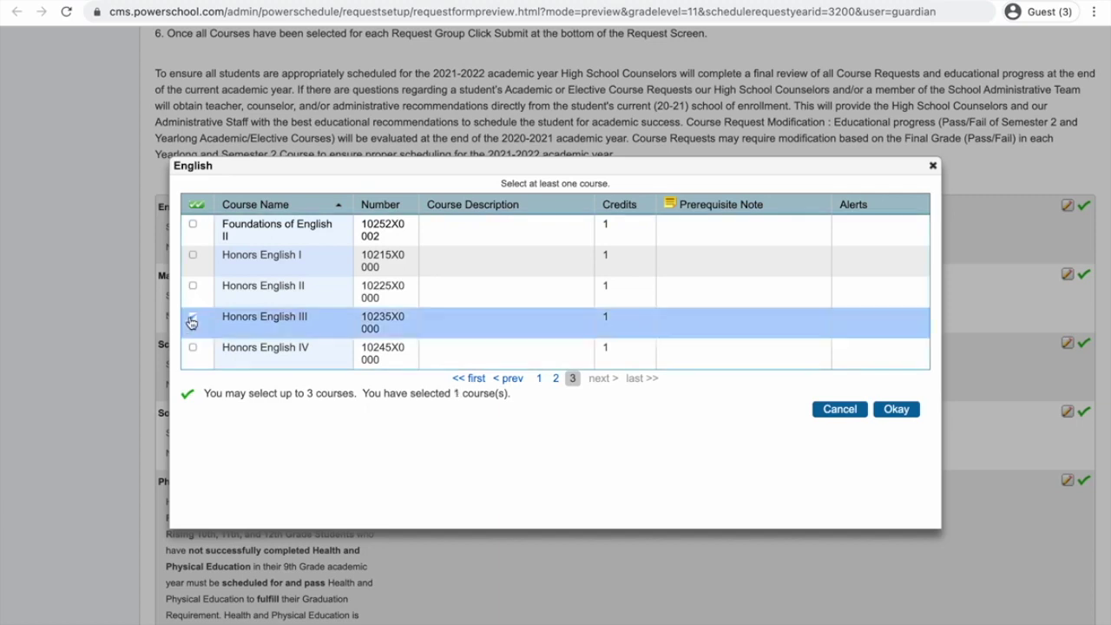
pyautogui.click(897, 410)
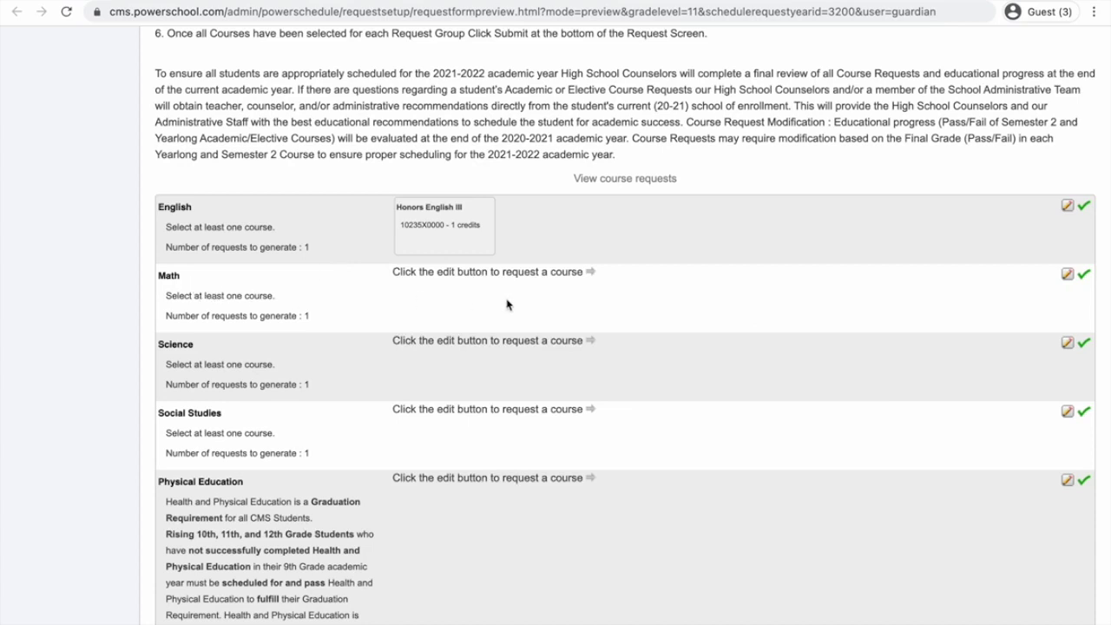
# - Request NC Math 3 (23092X0000, 1 credit) for the Math group
pyautogui.click(1067, 275)
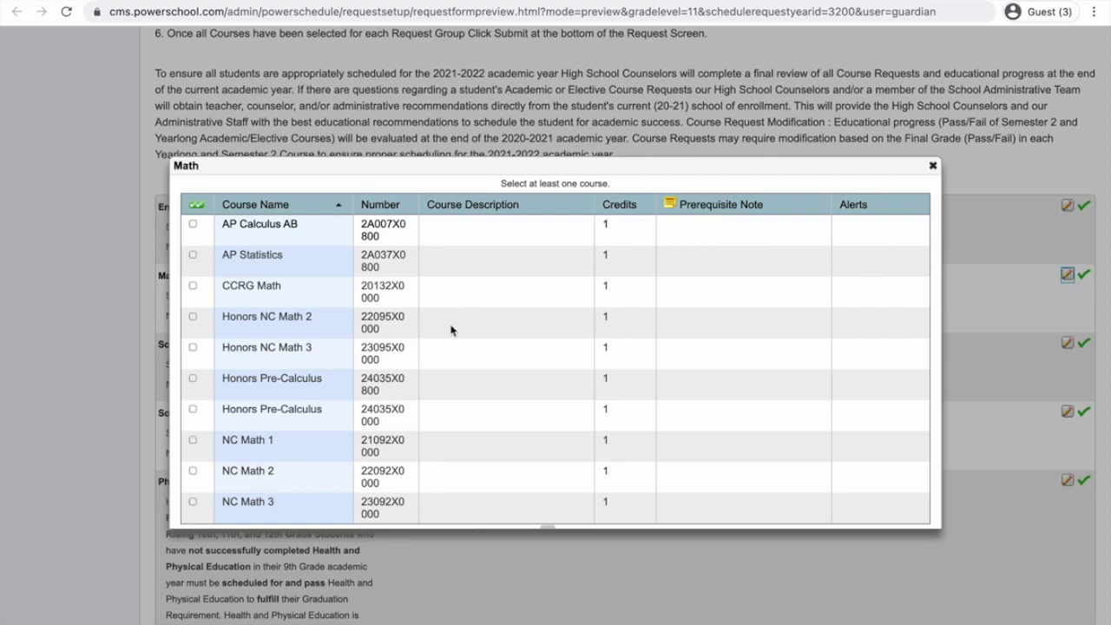
pyautogui.scroll(-2, 450, 330)
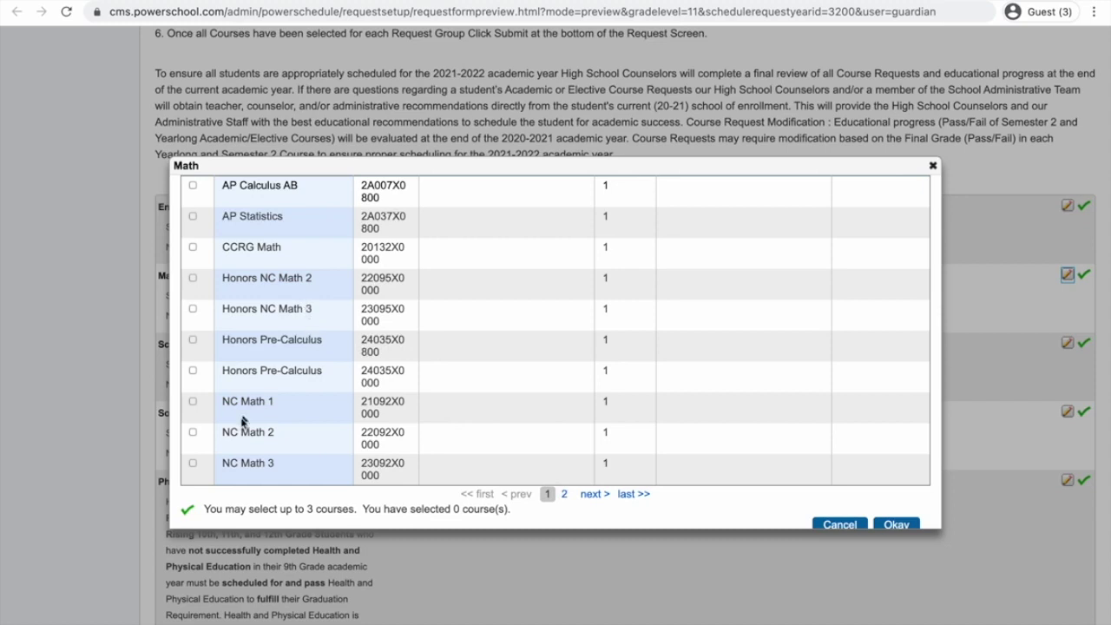
pyautogui.click(194, 465)
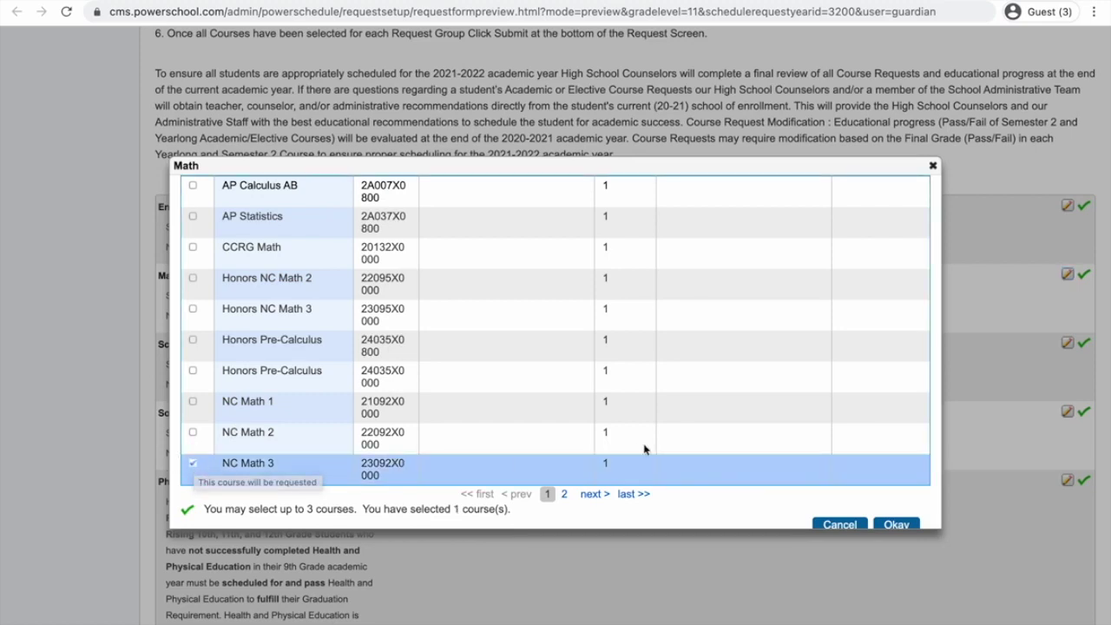
pyautogui.scroll(-1, 695, 452)
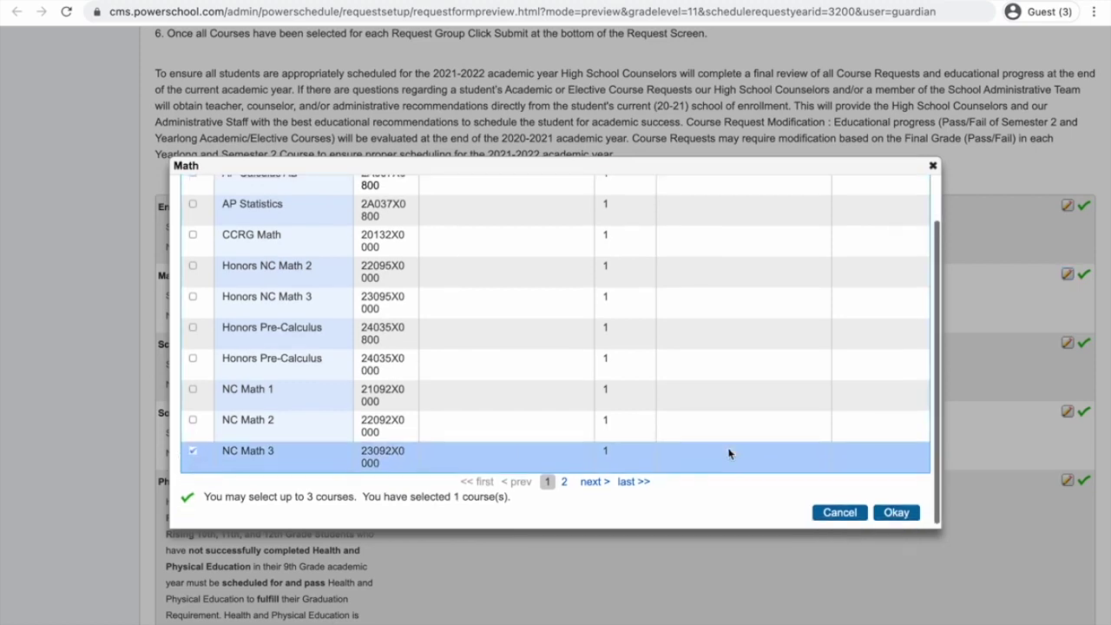
pyautogui.click(897, 509)
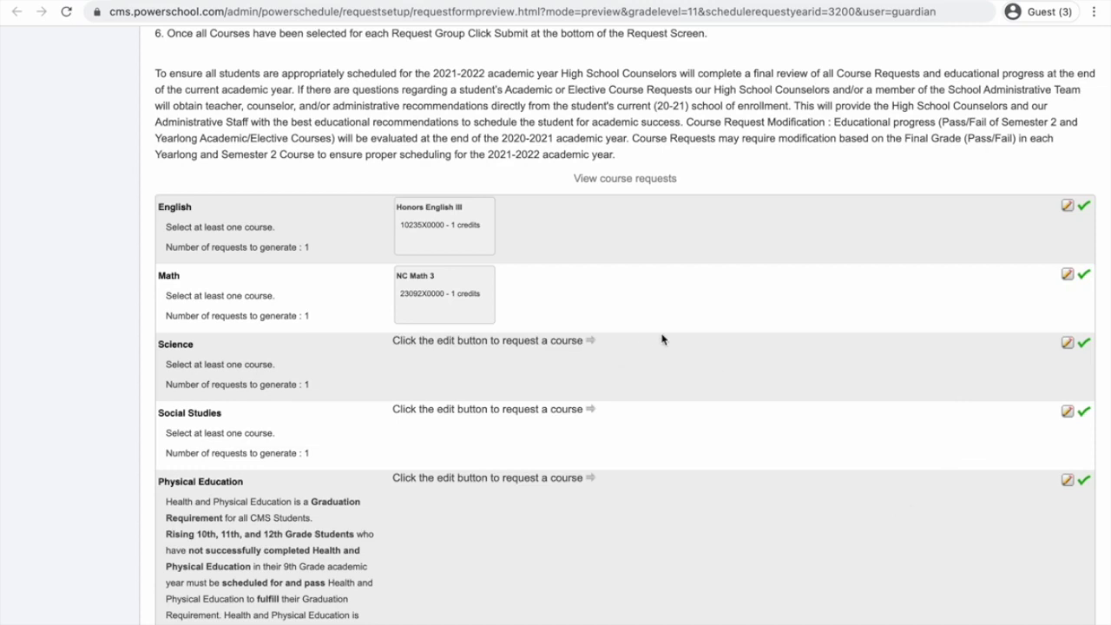
# - Compare both pages of Science courses and request Chemistry I (34202X0000, 1 credit)
pyautogui.click(1068, 344)
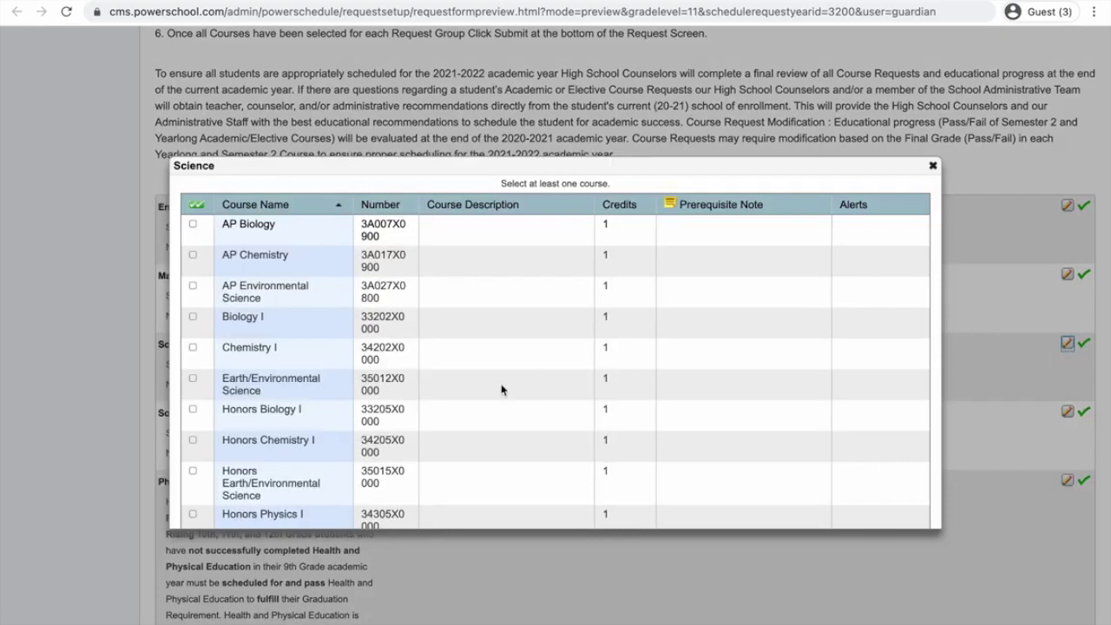
pyautogui.scroll(-2, 502, 390)
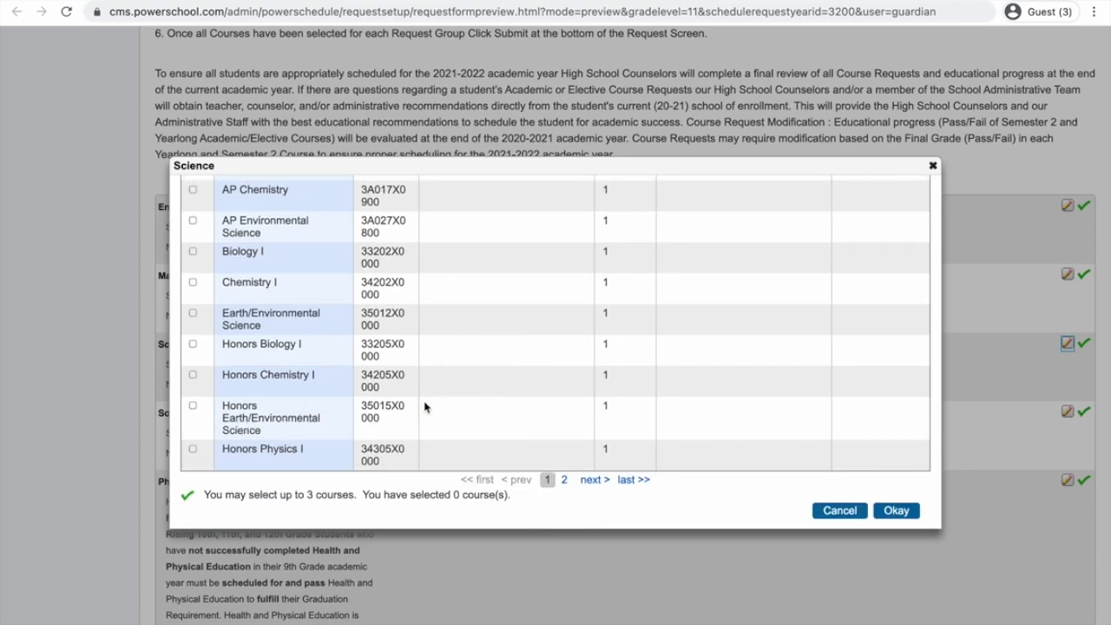
pyautogui.click(563, 482)
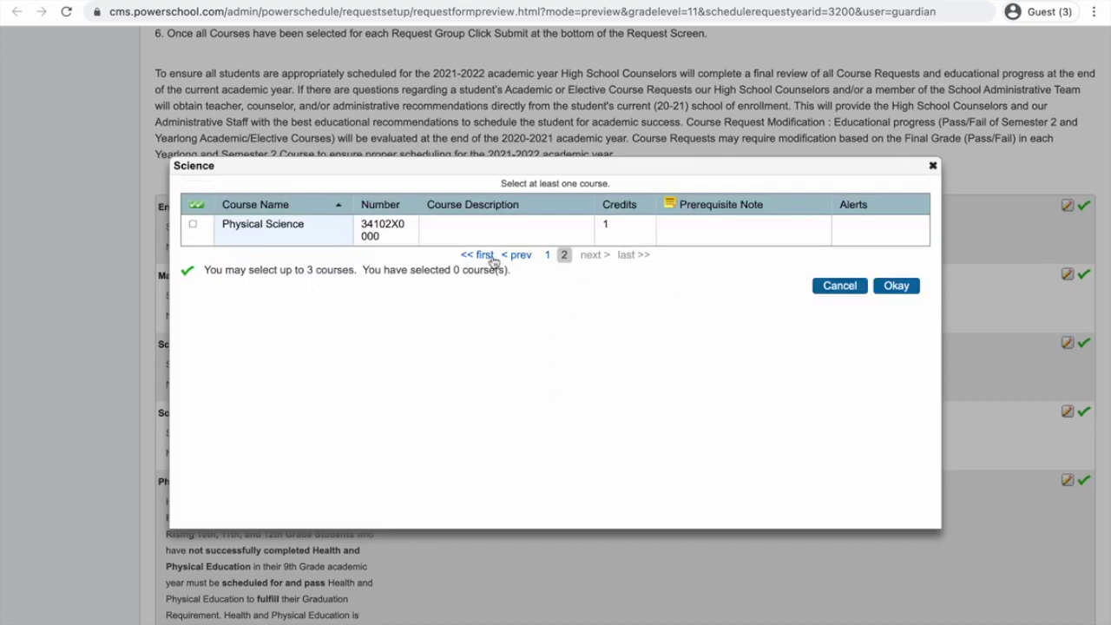
pyautogui.click(548, 256)
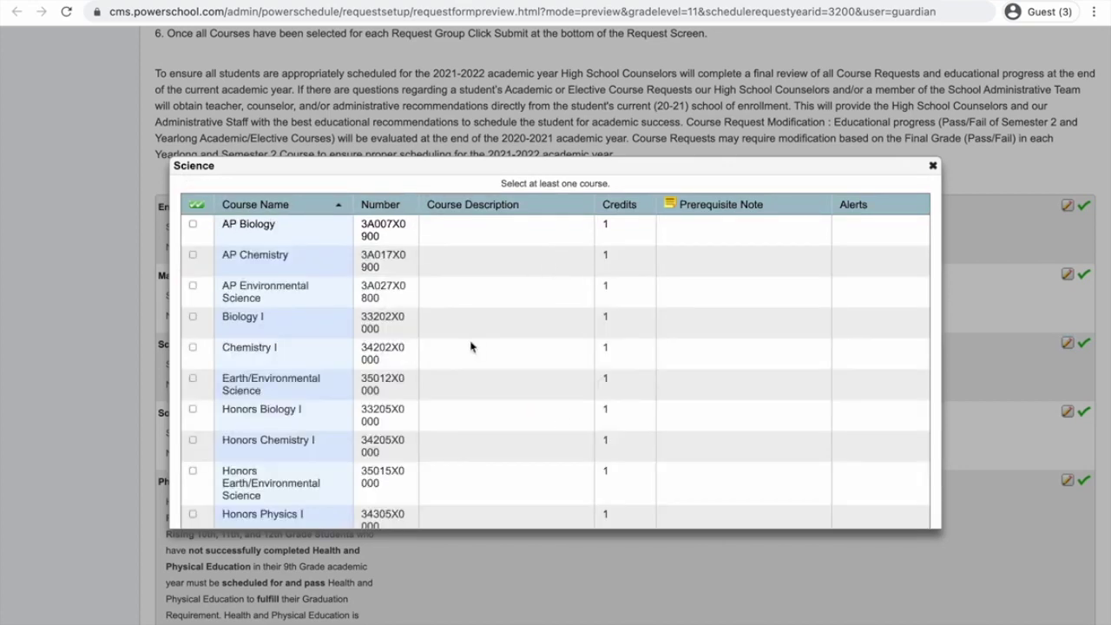
pyautogui.scroll(-2, 471, 346)
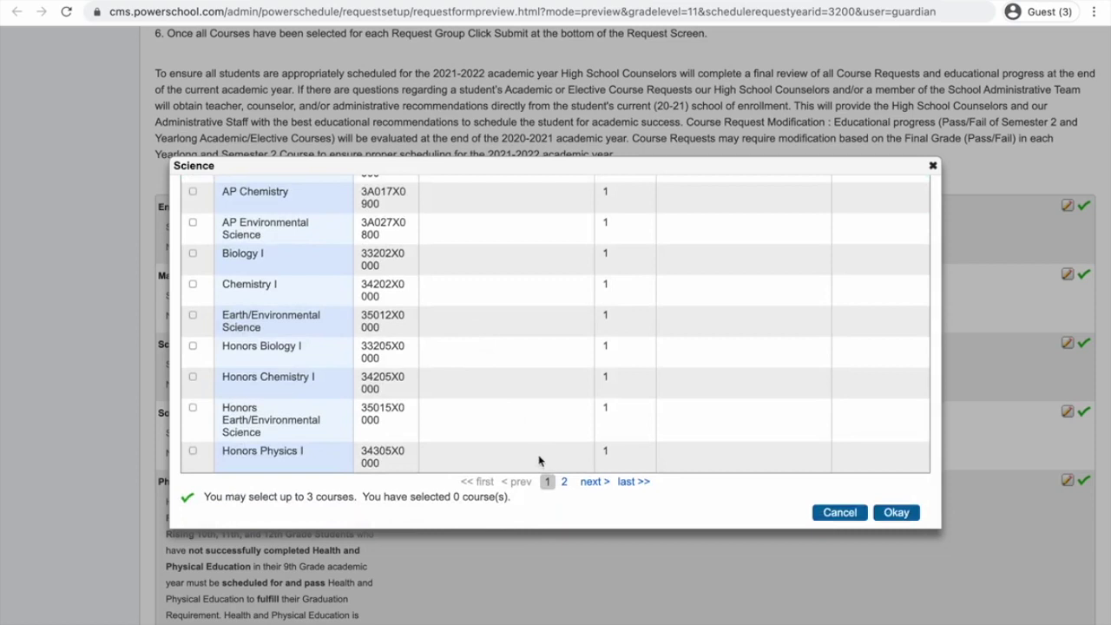
pyautogui.click(564, 482)
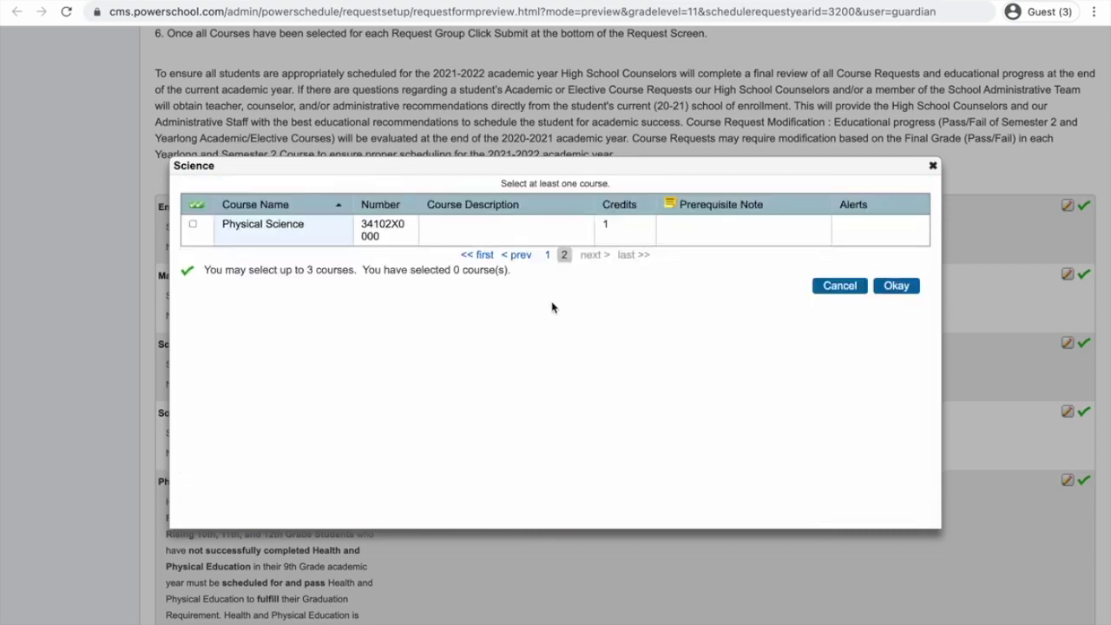
pyautogui.click(547, 255)
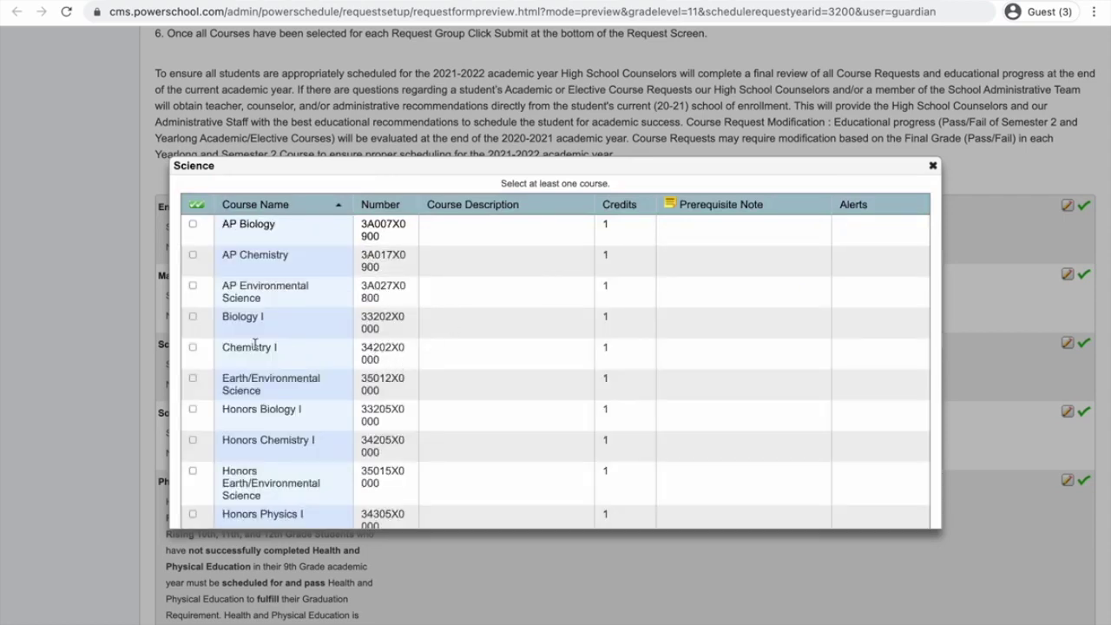
pyautogui.click(193, 349)
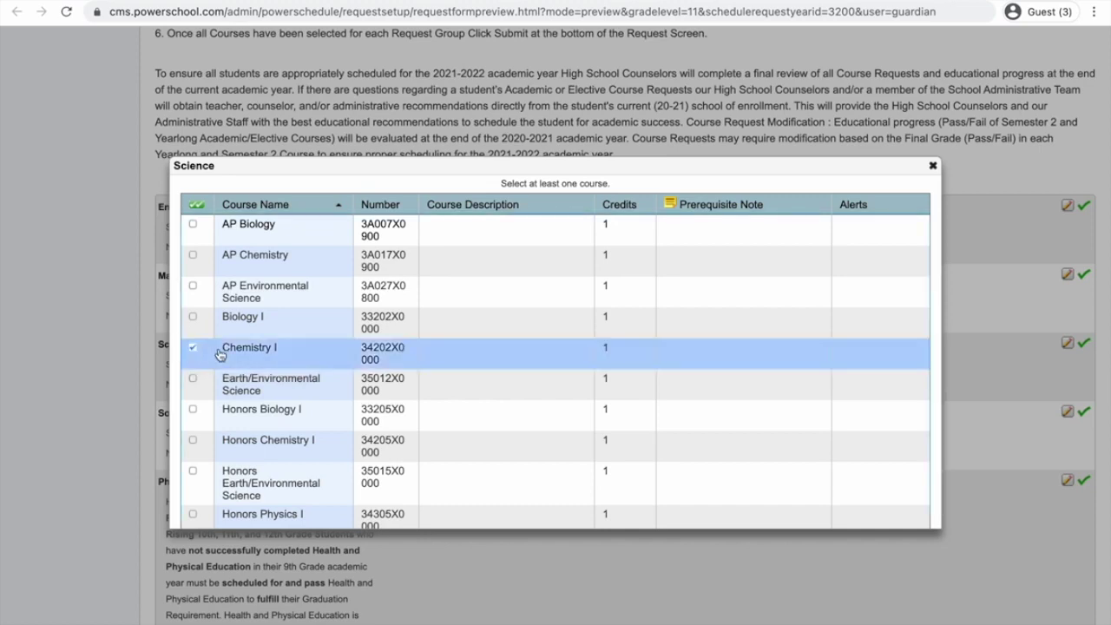
pyautogui.scroll(-2, 459, 371)
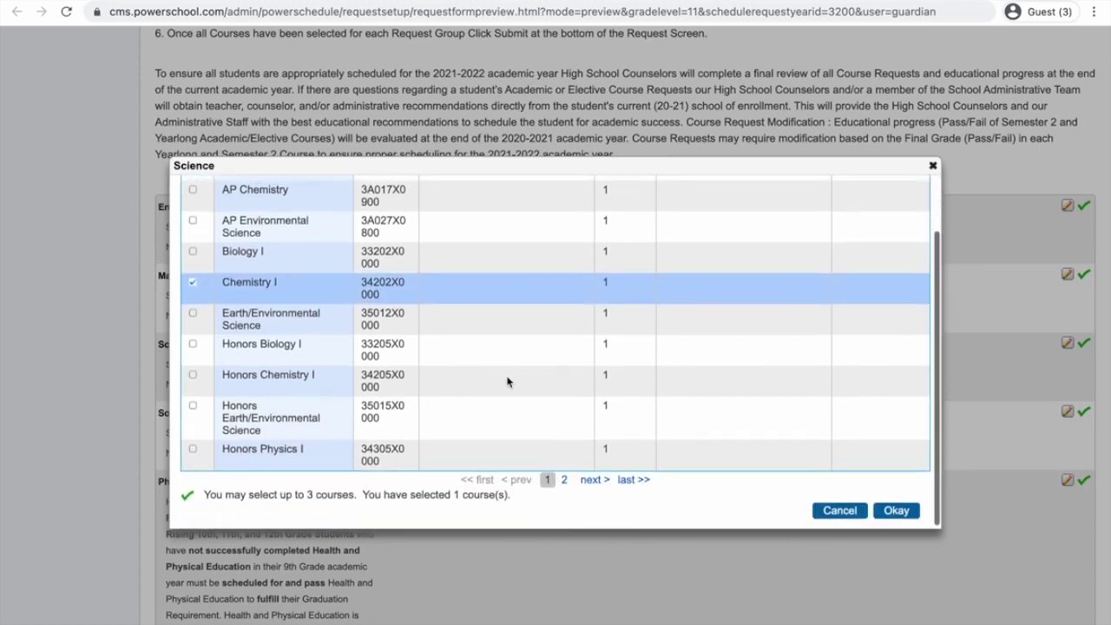
pyautogui.click(904, 514)
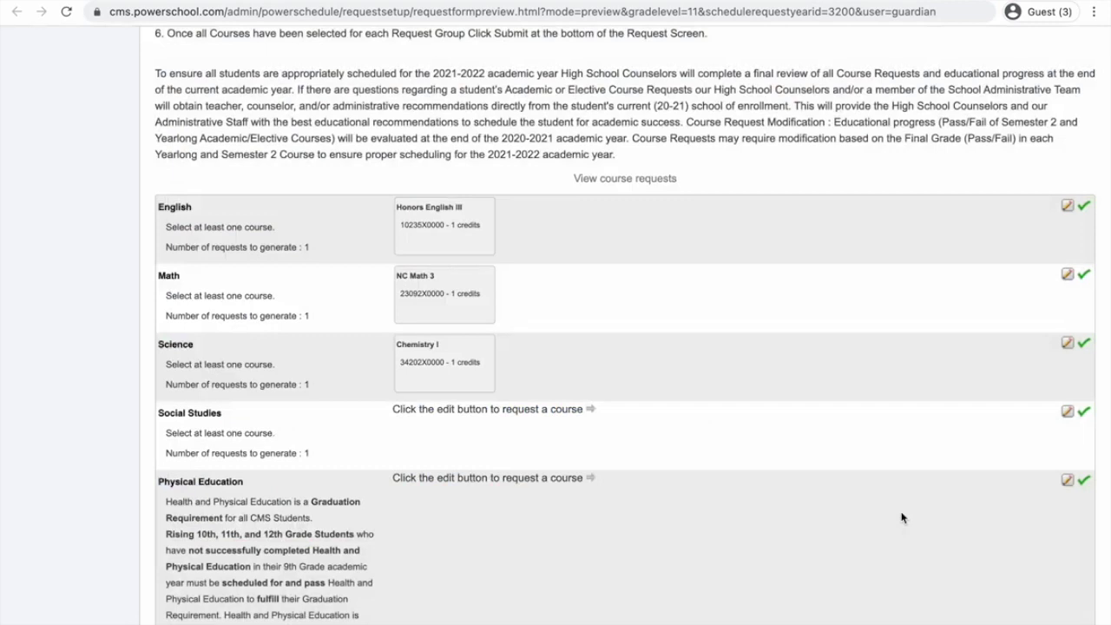
# - Request Found Prin USA&NC: Civic Literacy (43182X0000, 1 credit) for Social Studies
pyautogui.scroll(-2, 902, 519)
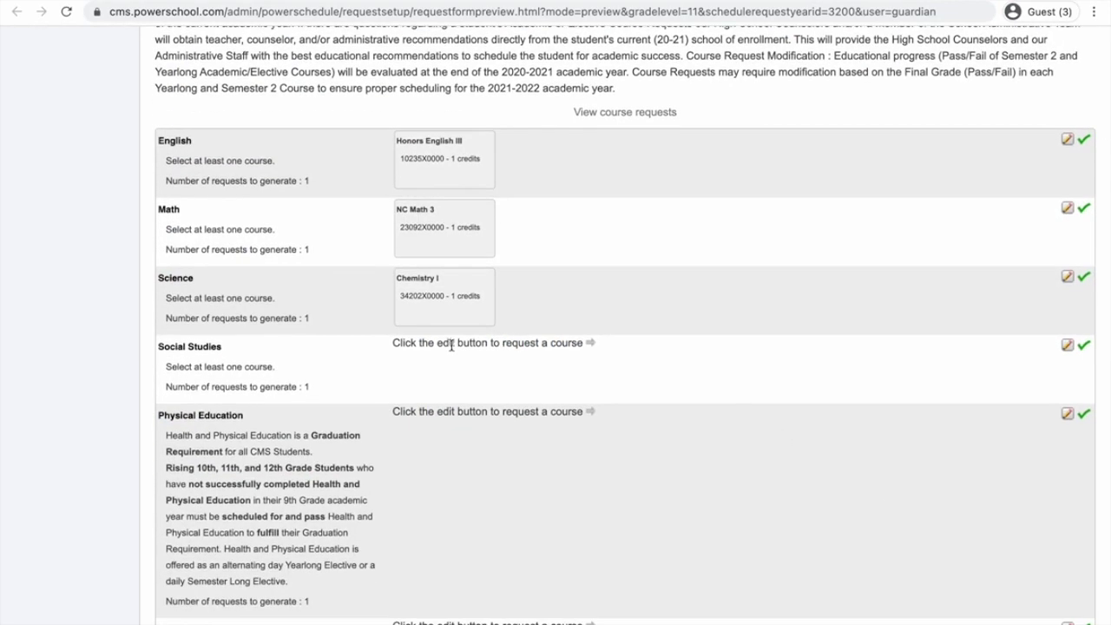
pyautogui.click(1065, 348)
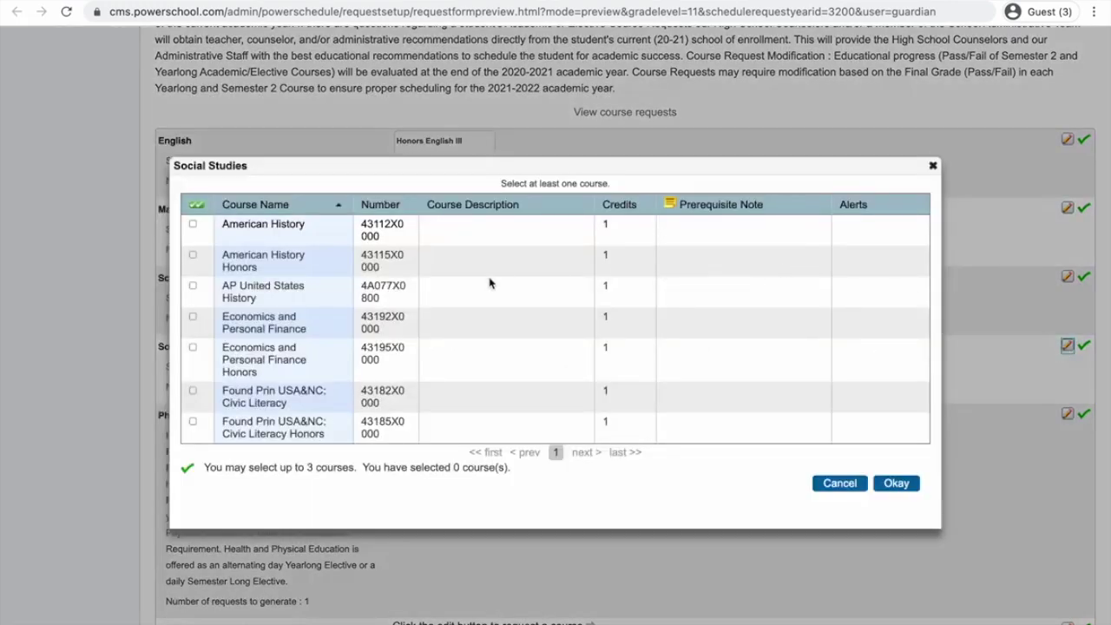
pyautogui.scroll(-2, 415, 340)
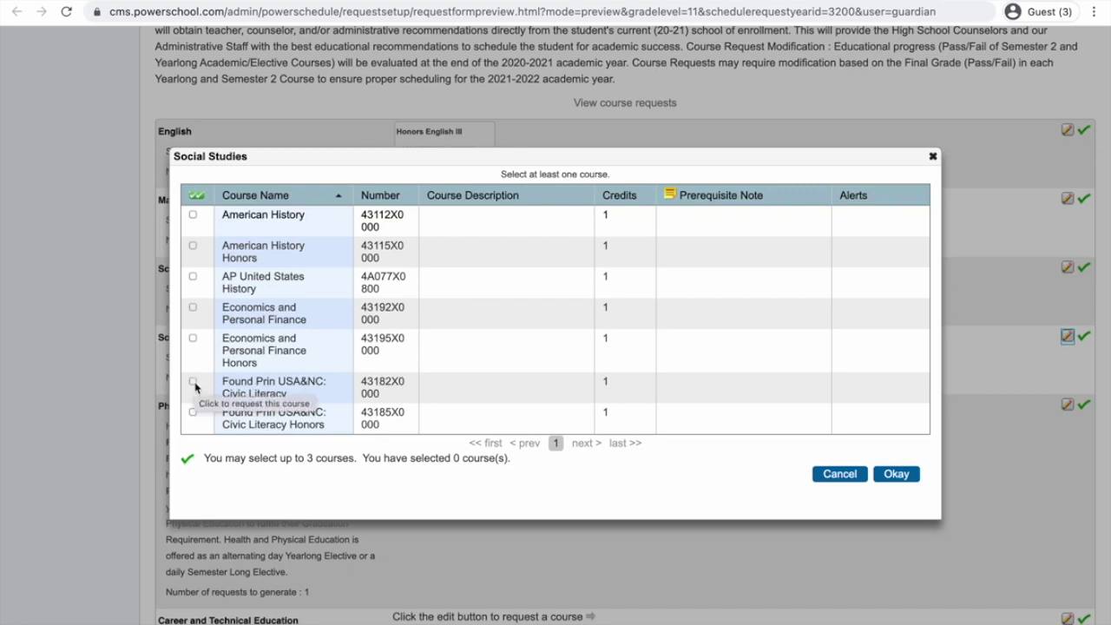
pyautogui.click(193, 382)
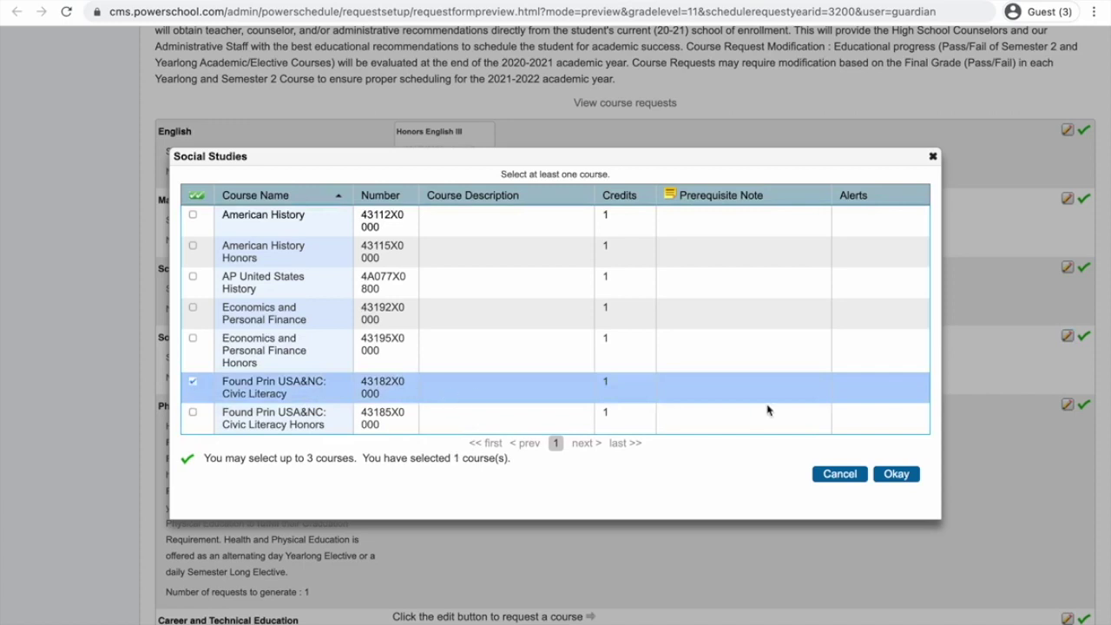
pyautogui.click(894, 475)
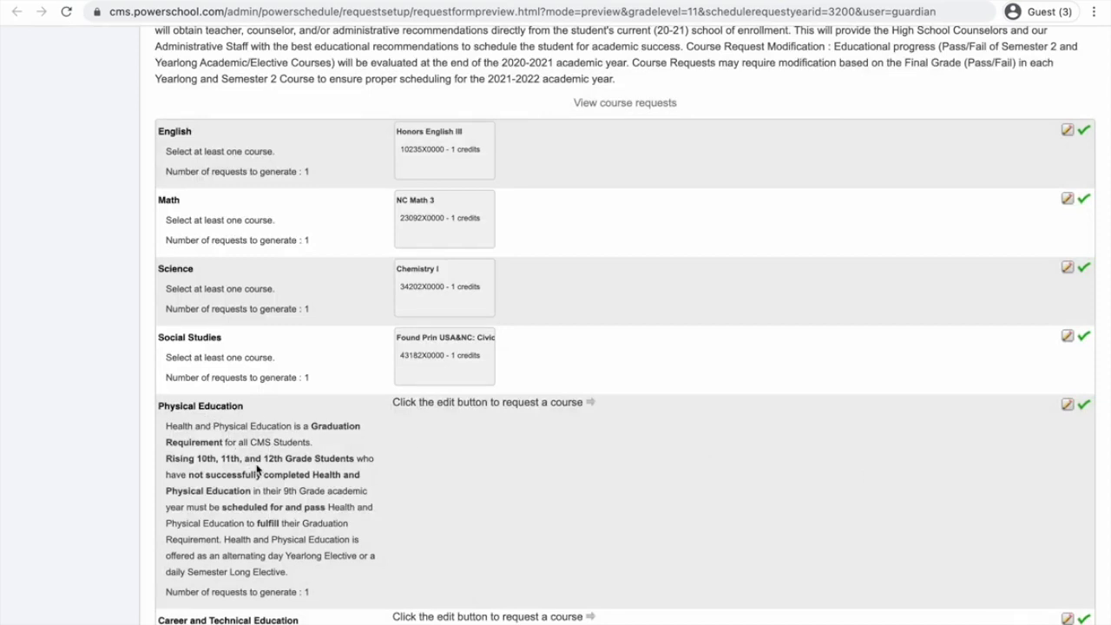
pyautogui.scroll(-1, 257, 469)
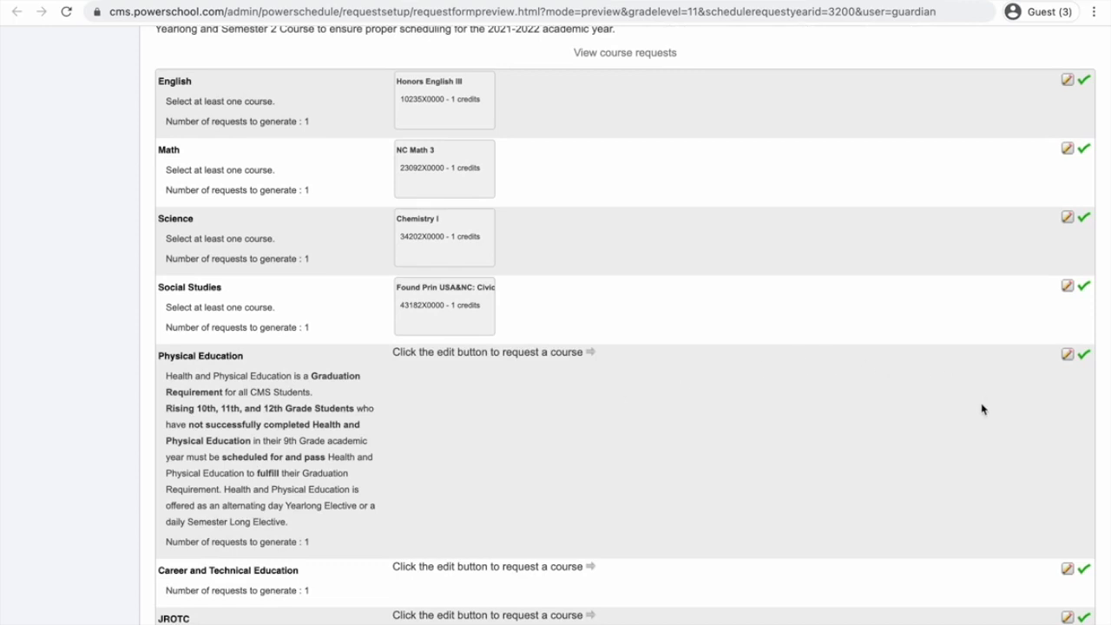
pyautogui.scroll(-2, 969, 434)
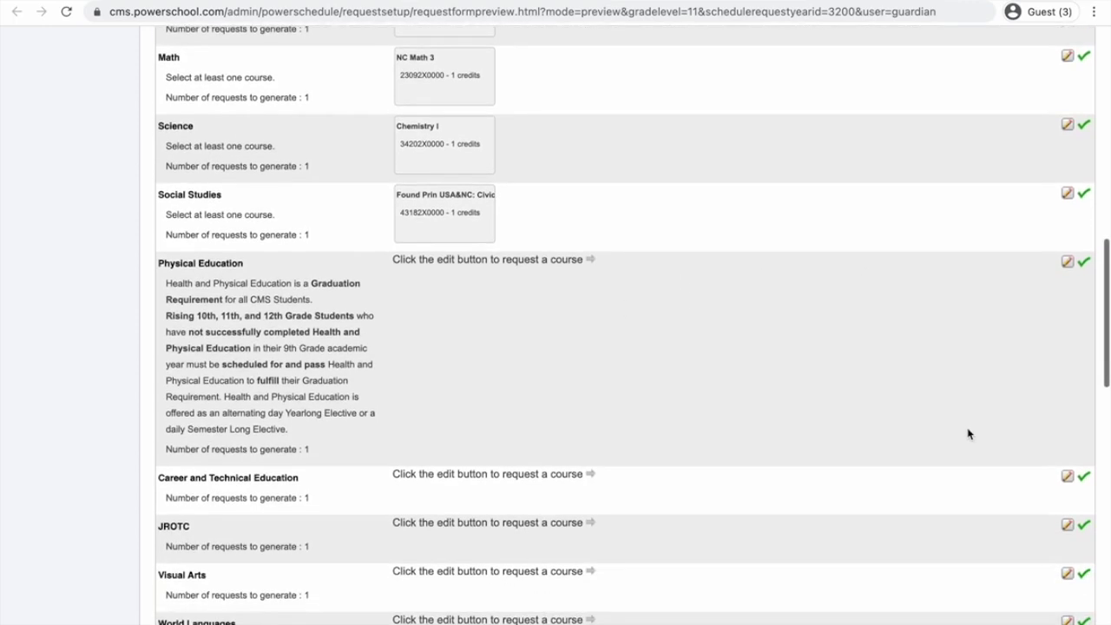
pyautogui.scroll(-4, 680, 499)
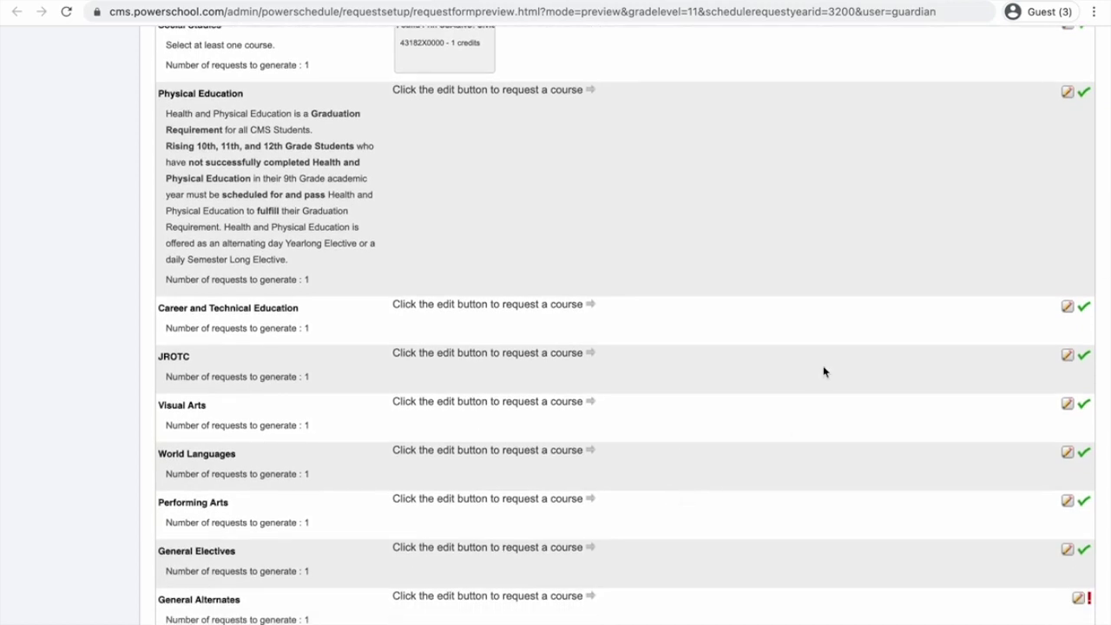
pyautogui.scroll(-2, 752, 485)
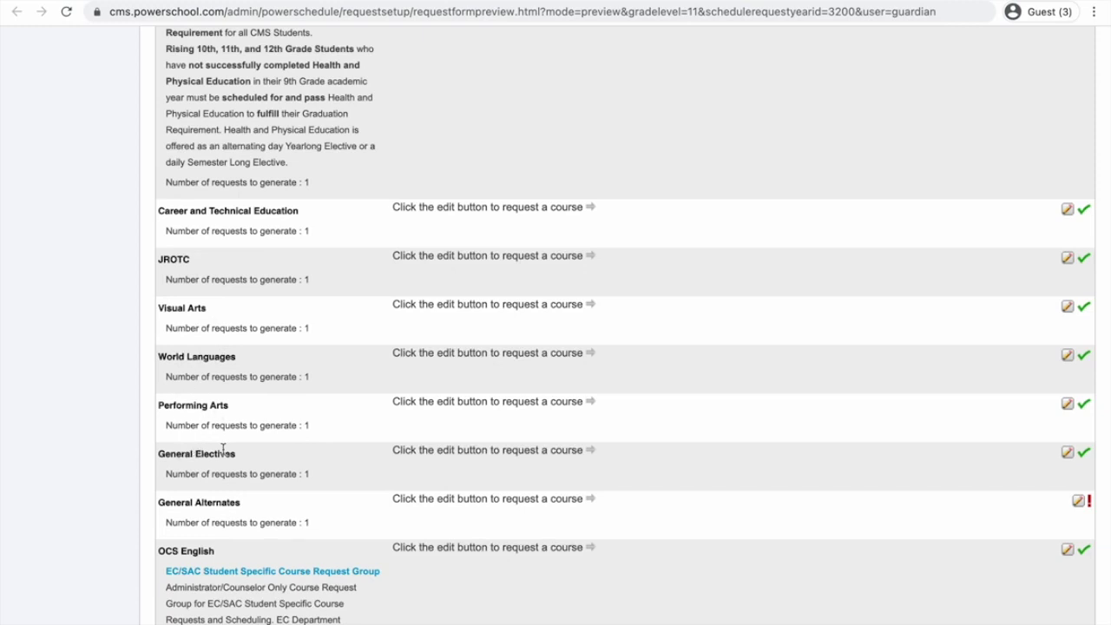
pyautogui.scroll(5, 420, 404)
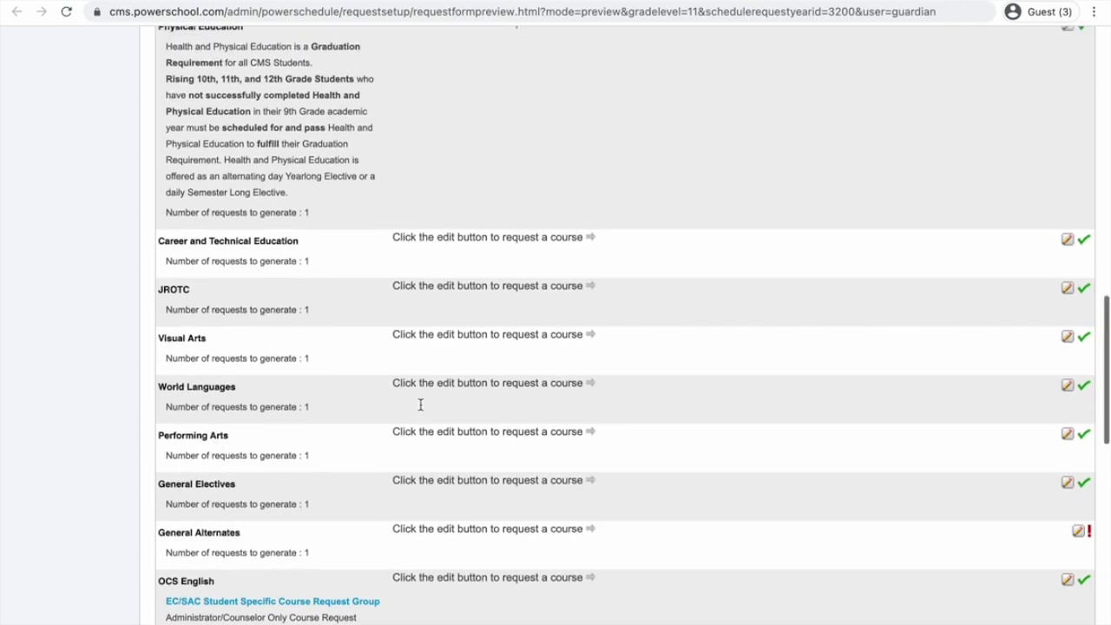
pyautogui.scroll(3, 421, 408)
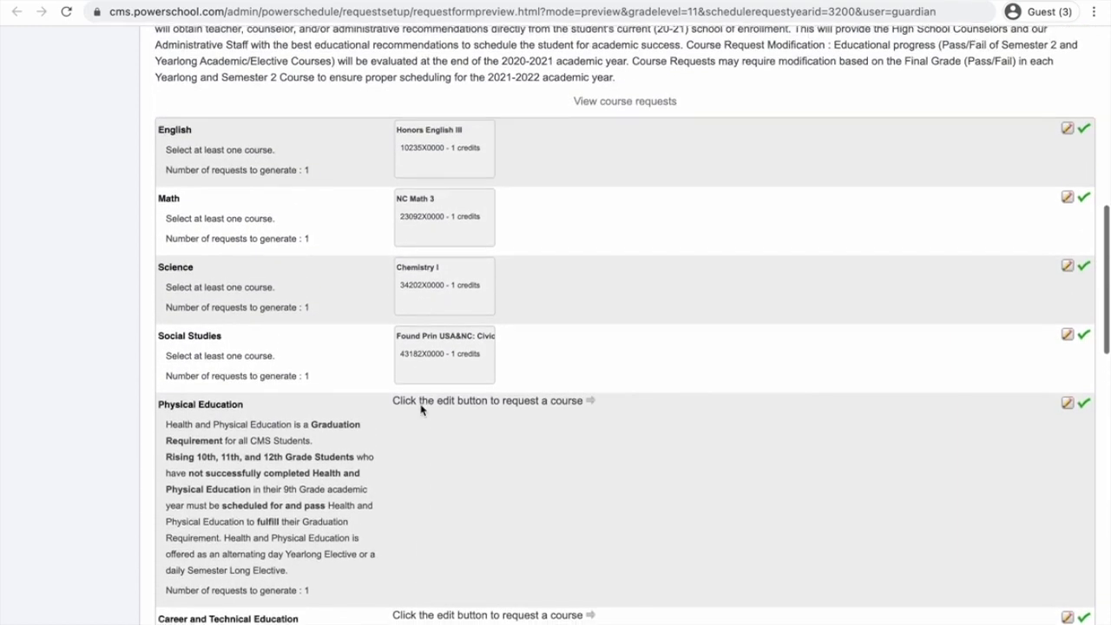
pyautogui.scroll(1, 420, 405)
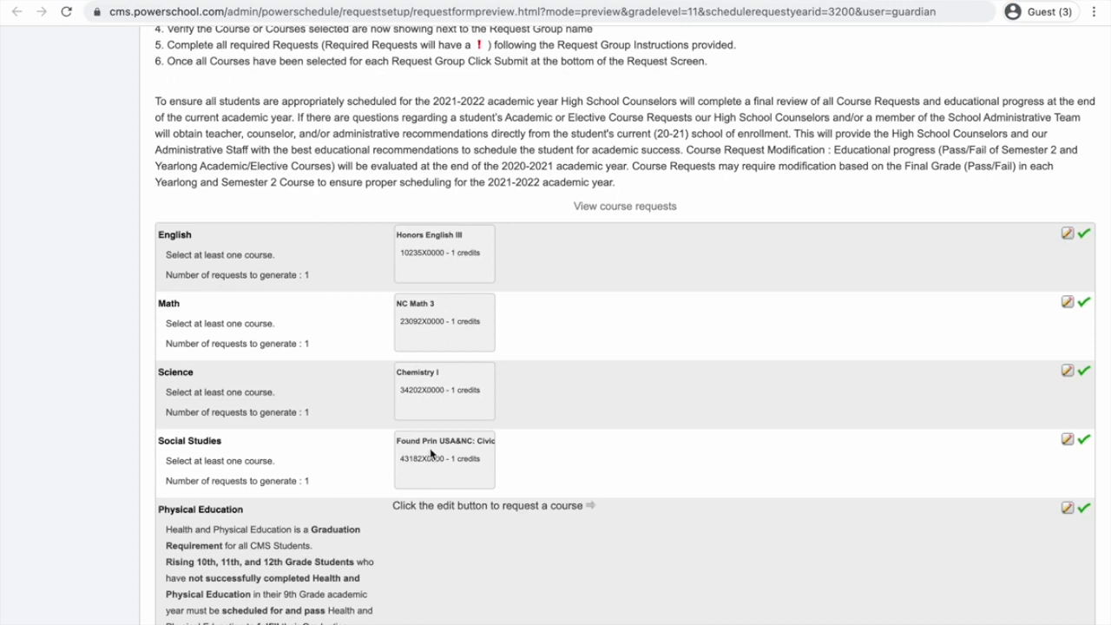
pyautogui.scroll(-3, 431, 454)
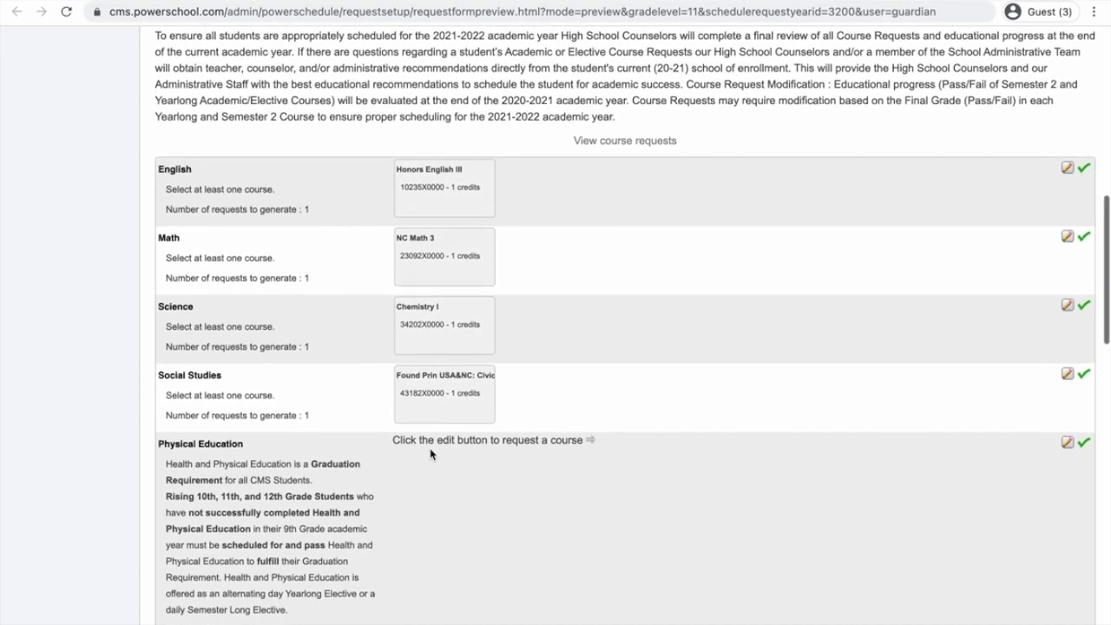
pyautogui.scroll(-3, 430, 453)
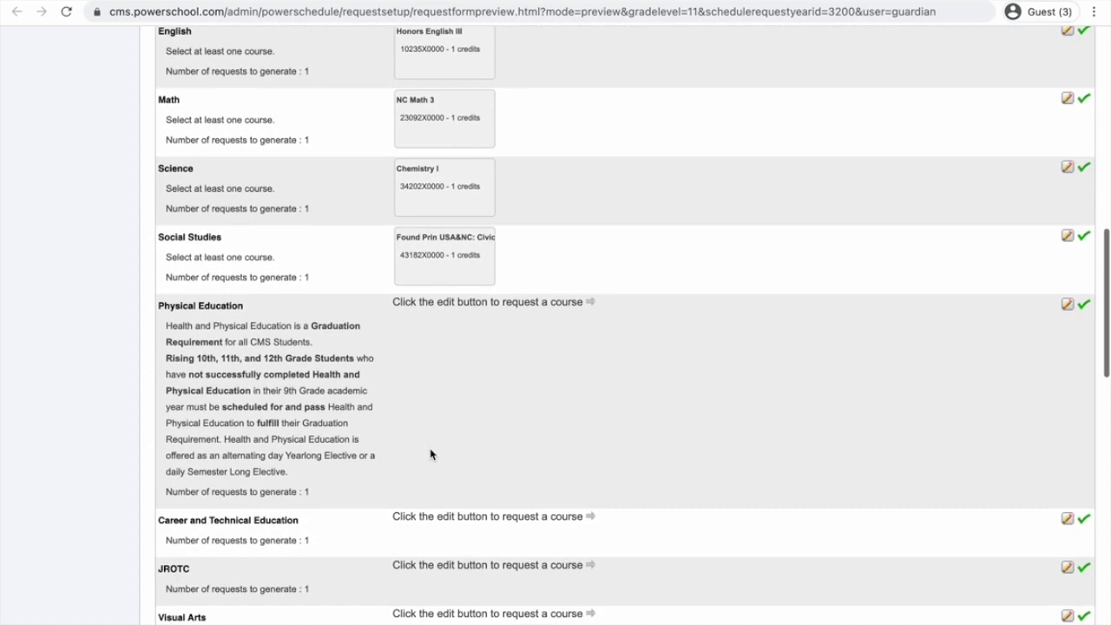
pyautogui.scroll(-1, 431, 453)
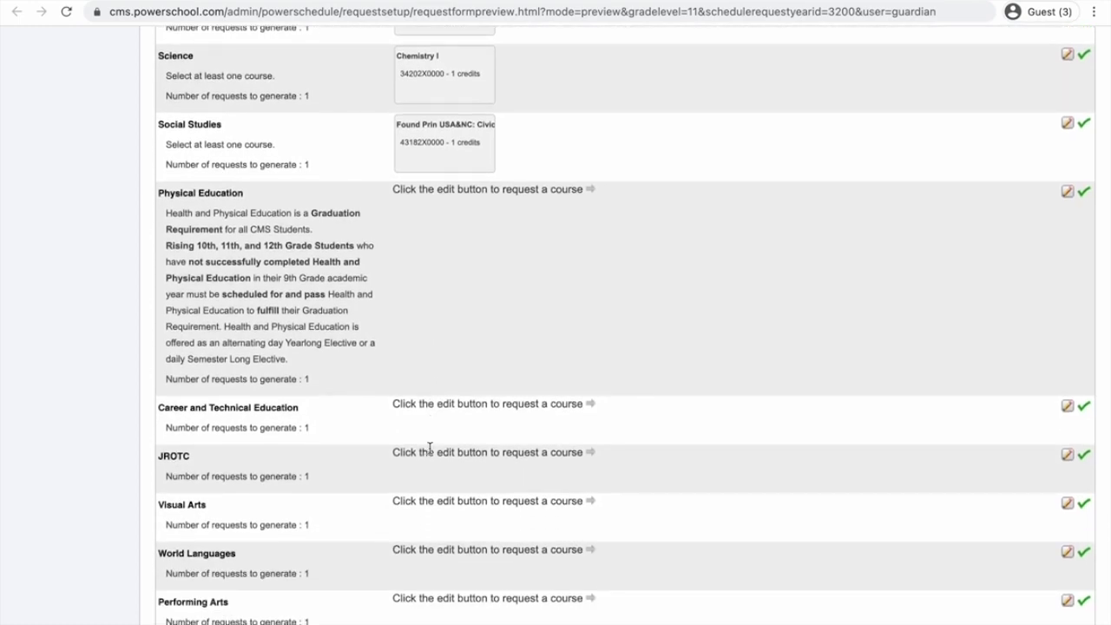
pyautogui.scroll(-1, 429, 447)
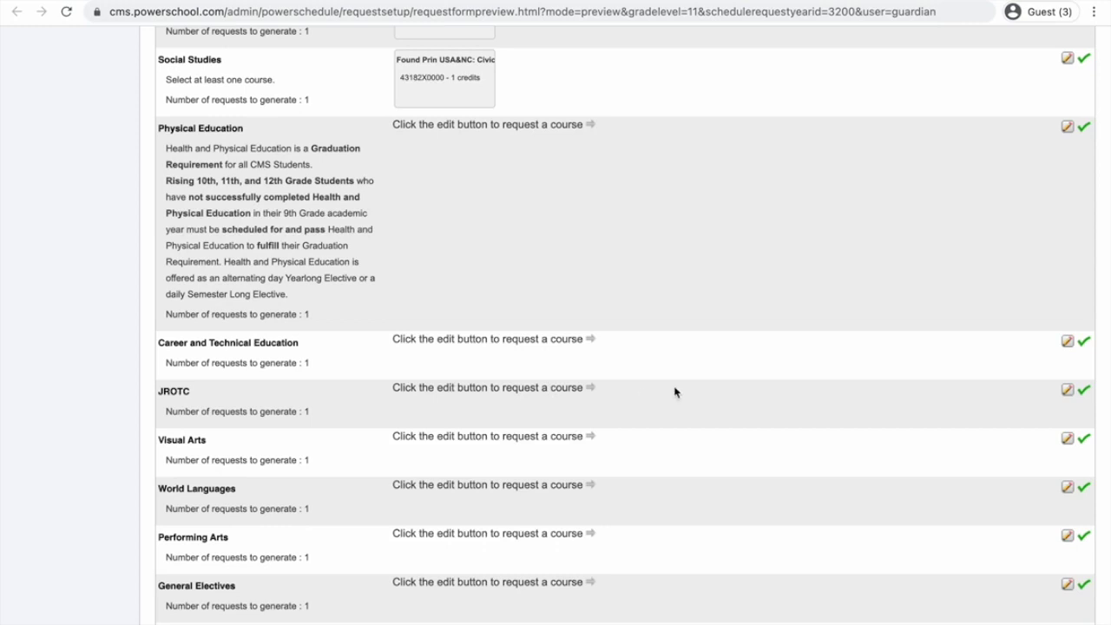
# - Request ROTC I (Army) (95012X010A, 1 credit) for the JROTC group
pyautogui.click(1067, 392)
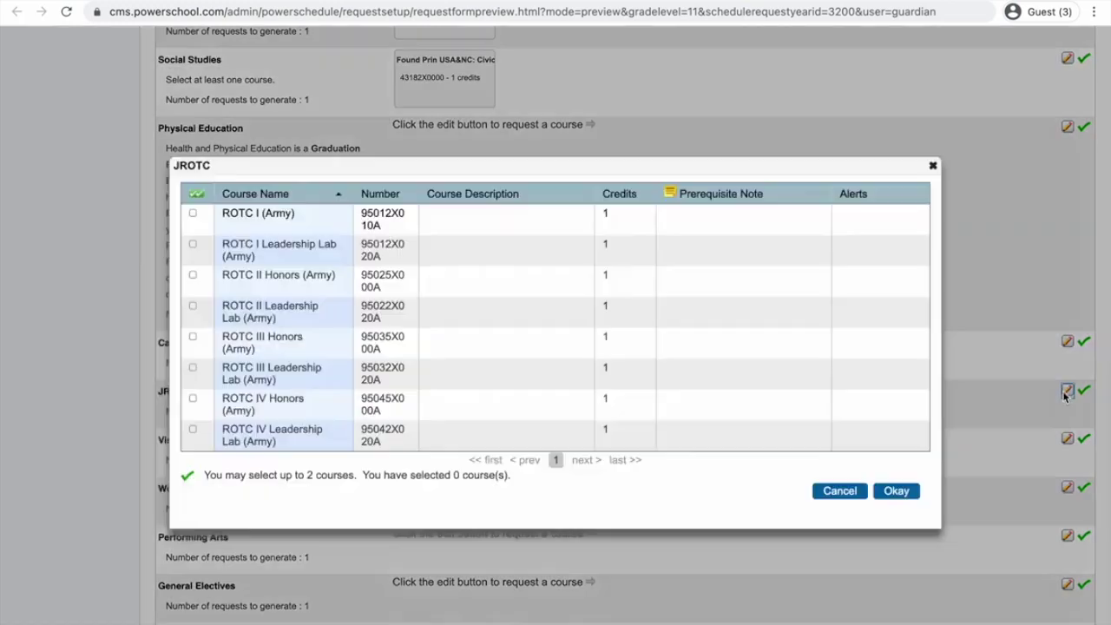
pyautogui.click(193, 215)
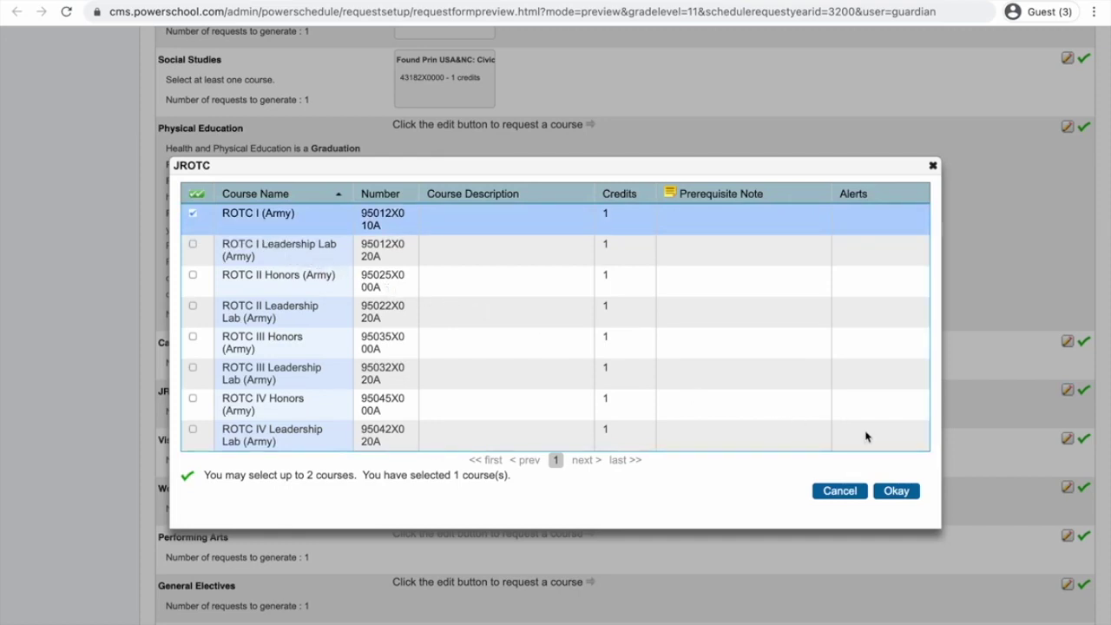
pyautogui.click(897, 492)
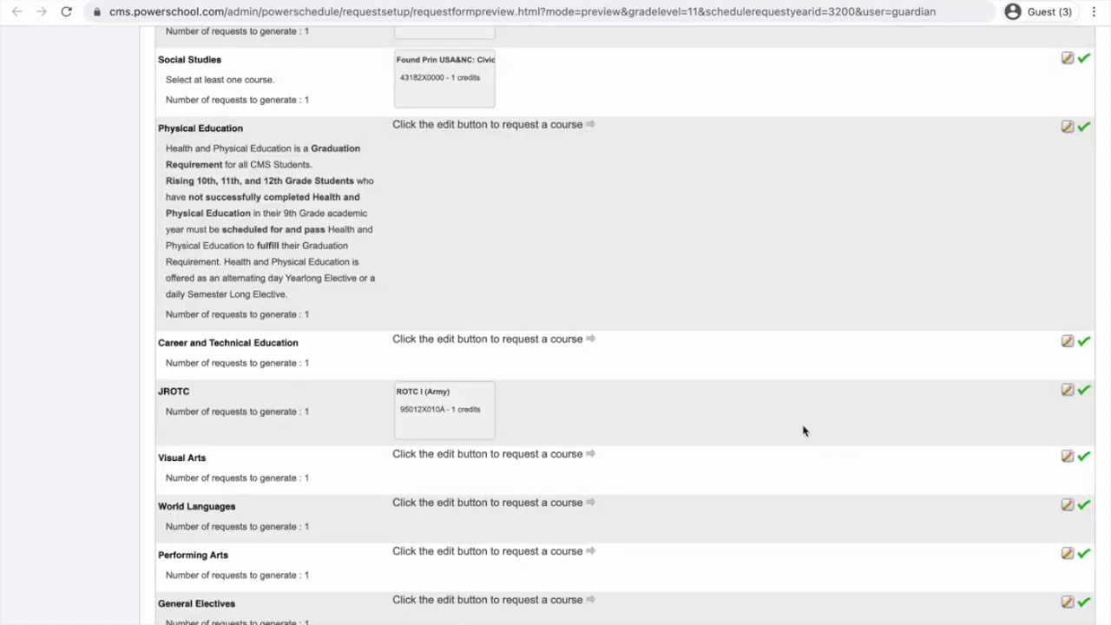
# - Browse the three Career and Technical Education pages and request Financial Planning I (BF212X0000, 1 credit)
pyautogui.click(1067, 344)
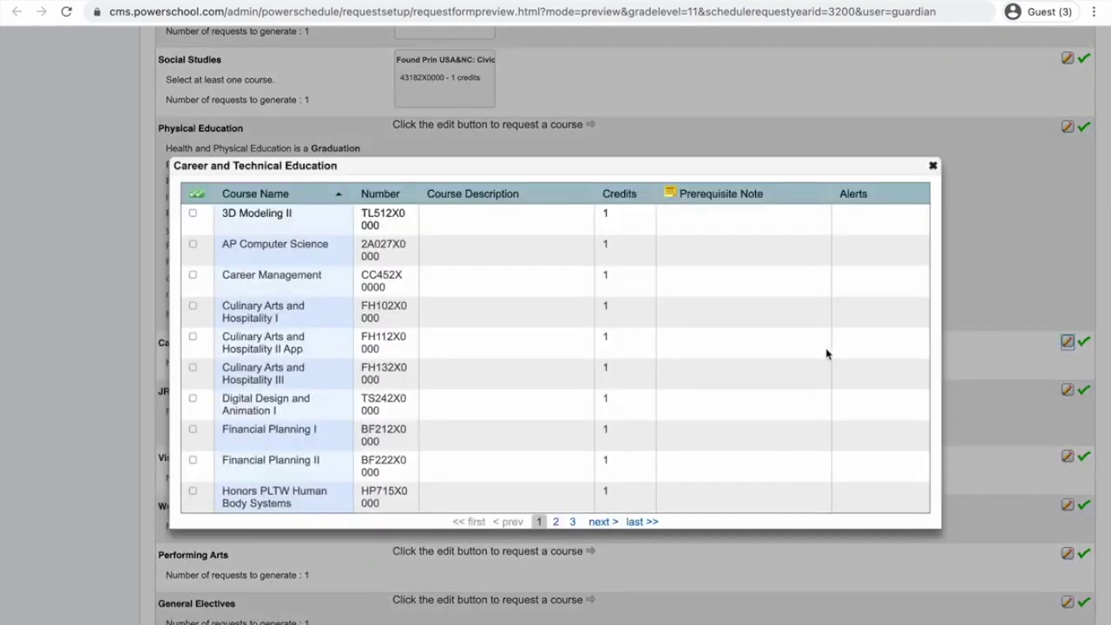
pyautogui.scroll(-1, 630, 404)
pyautogui.scroll(-1, 630, 404)
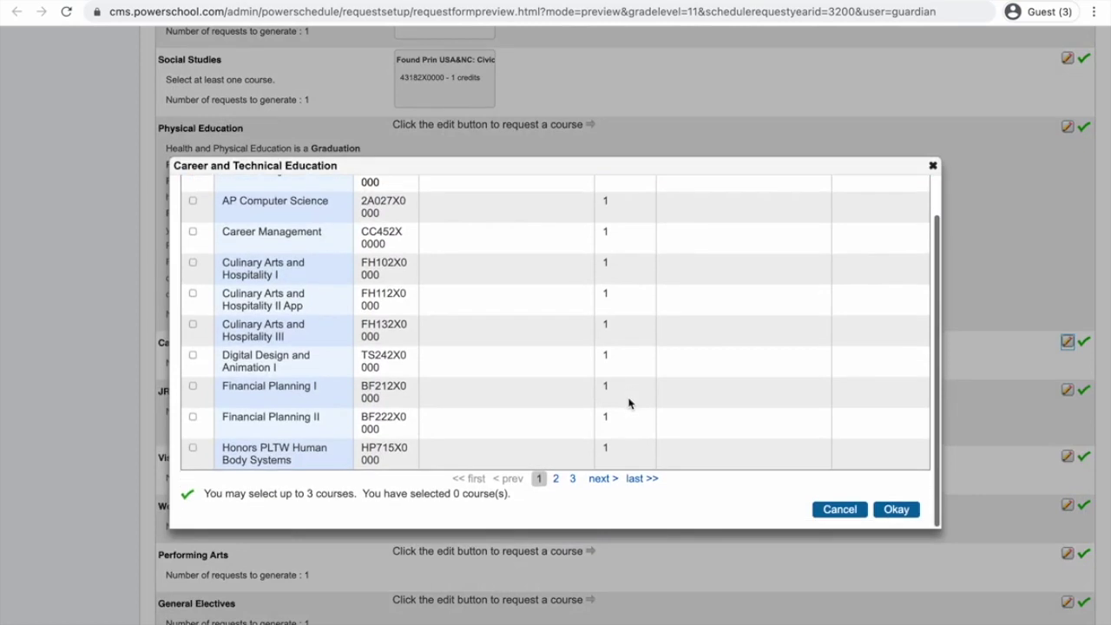
pyautogui.click(556, 480)
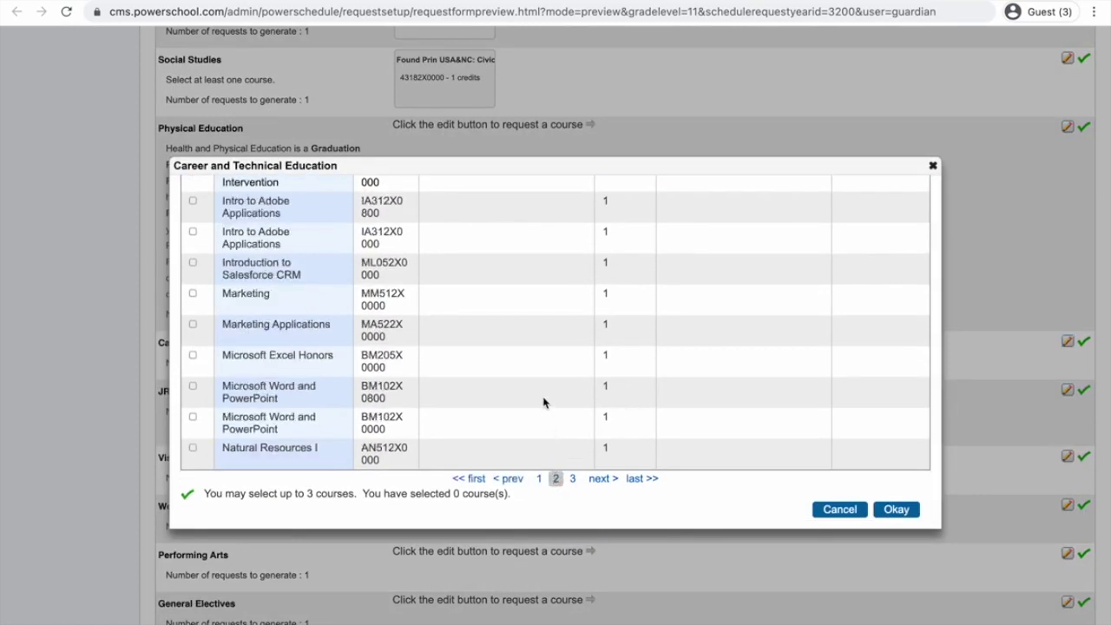
pyautogui.click(572, 480)
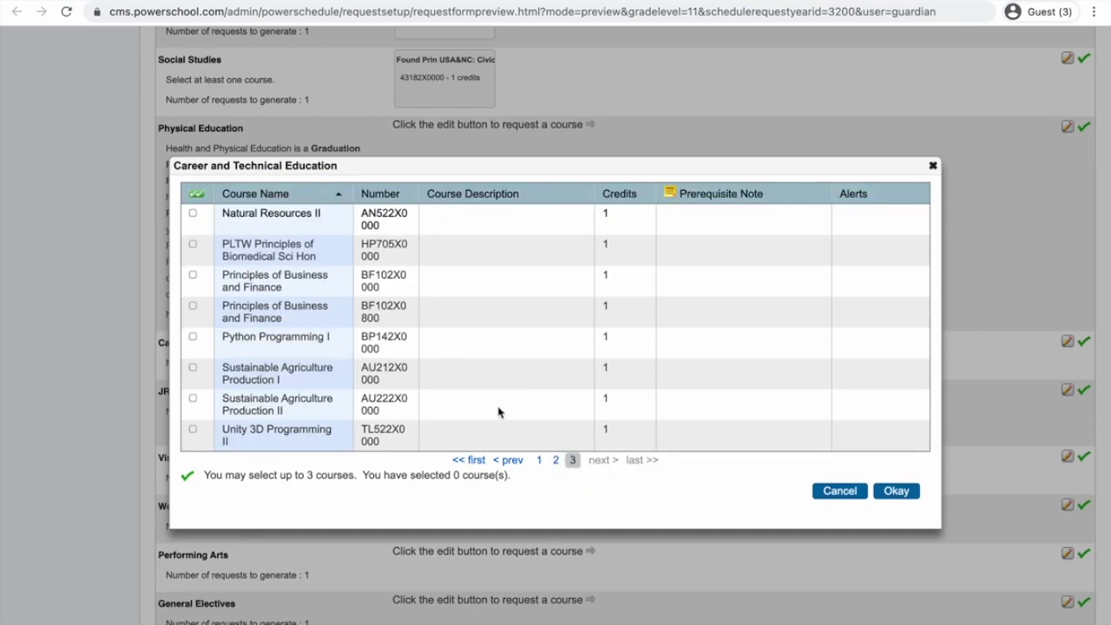
pyautogui.click(557, 462)
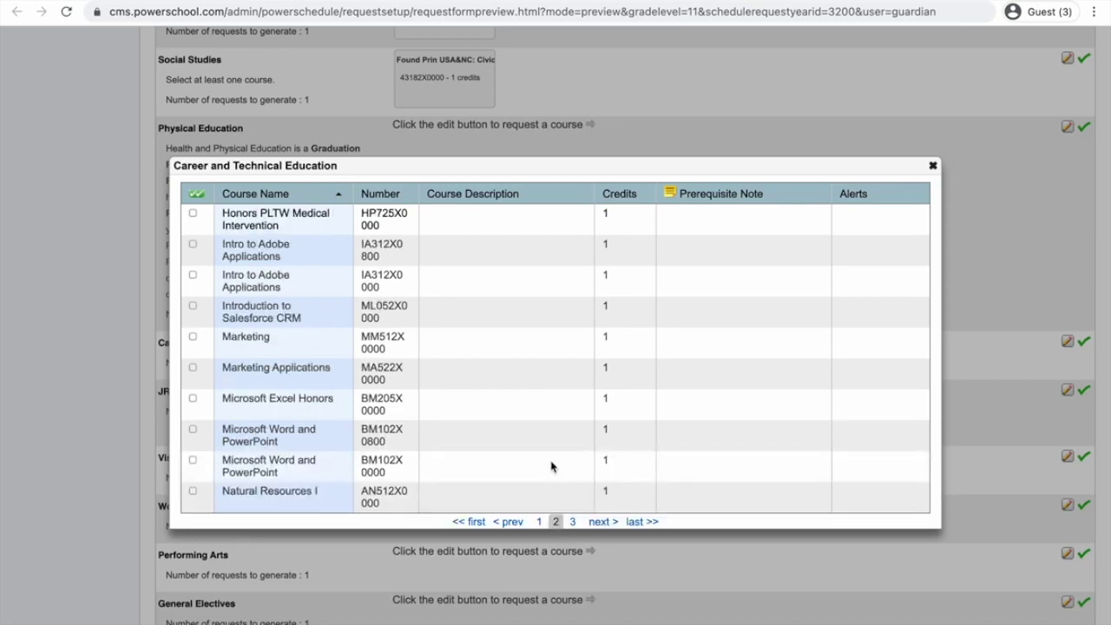
pyautogui.scroll(-1, 440, 437)
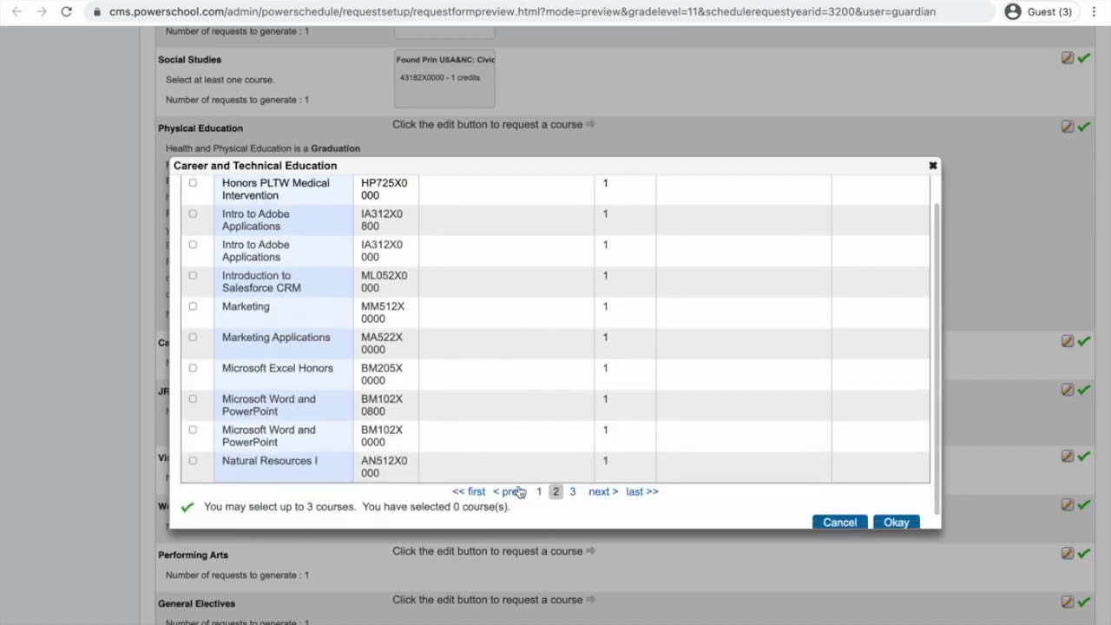
pyautogui.click(538, 492)
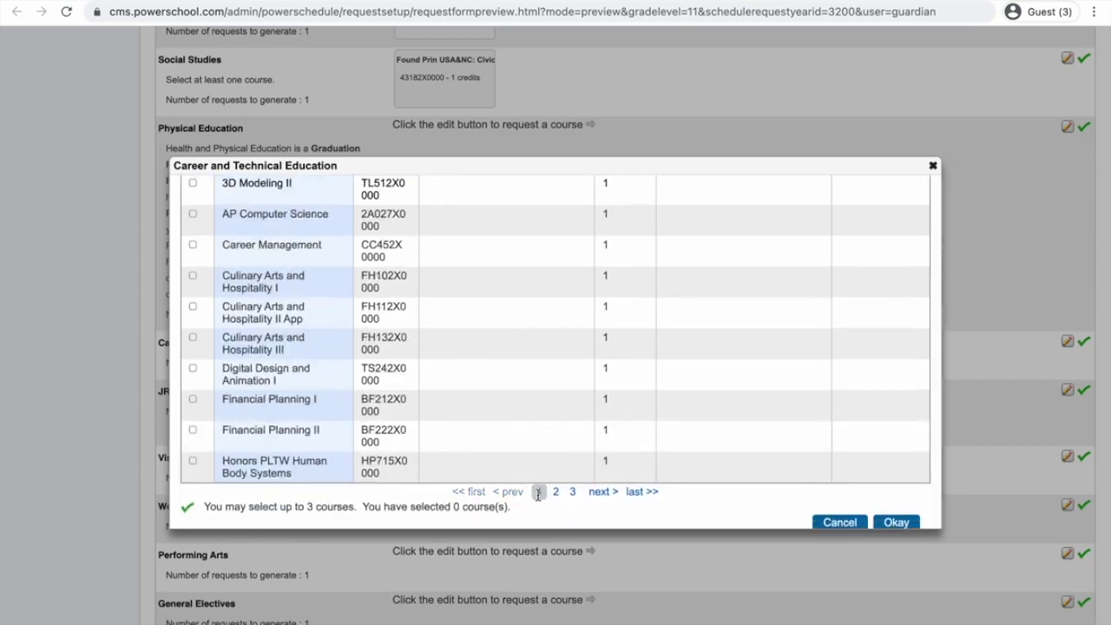
pyautogui.click(193, 401)
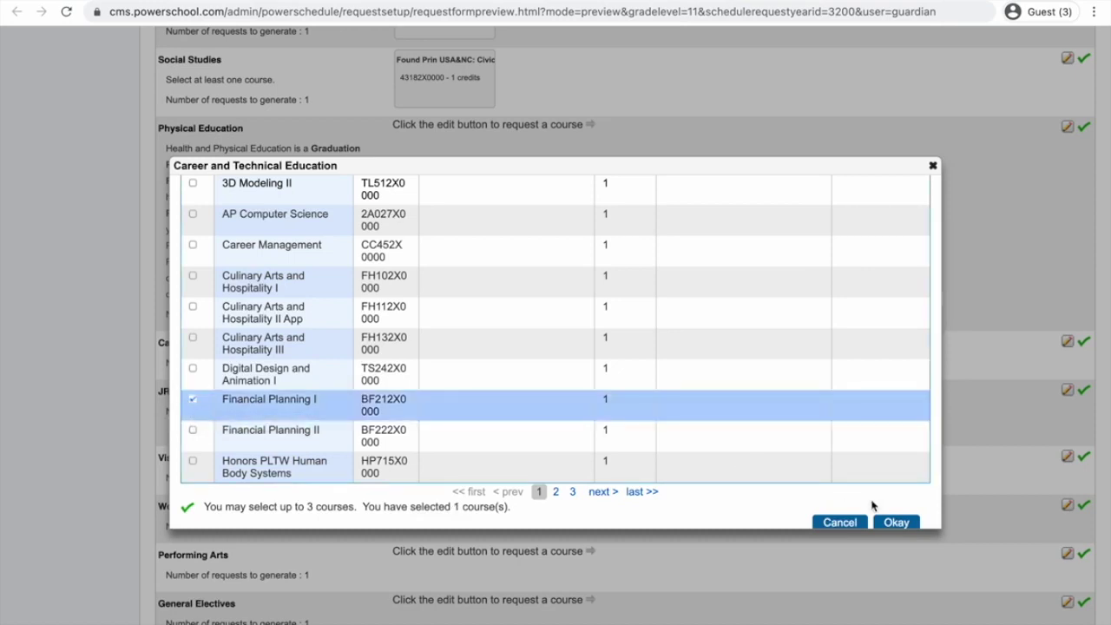
pyautogui.click(890, 522)
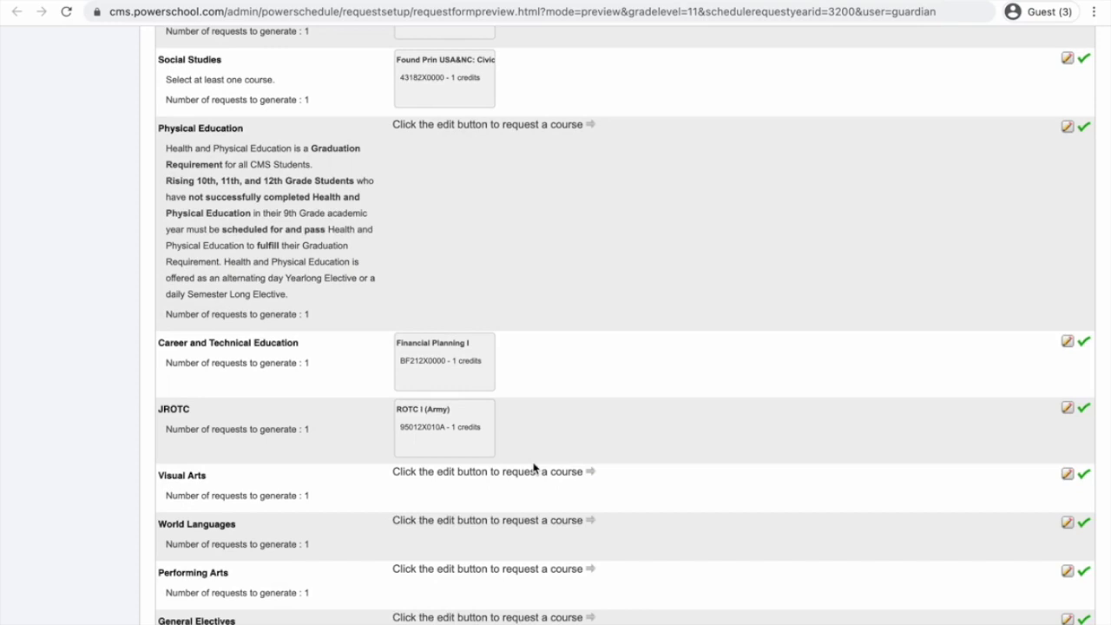
# - Scroll to the World Languages row and bring up its French and Spanish course list
pyautogui.scroll(-1, 535, 468)
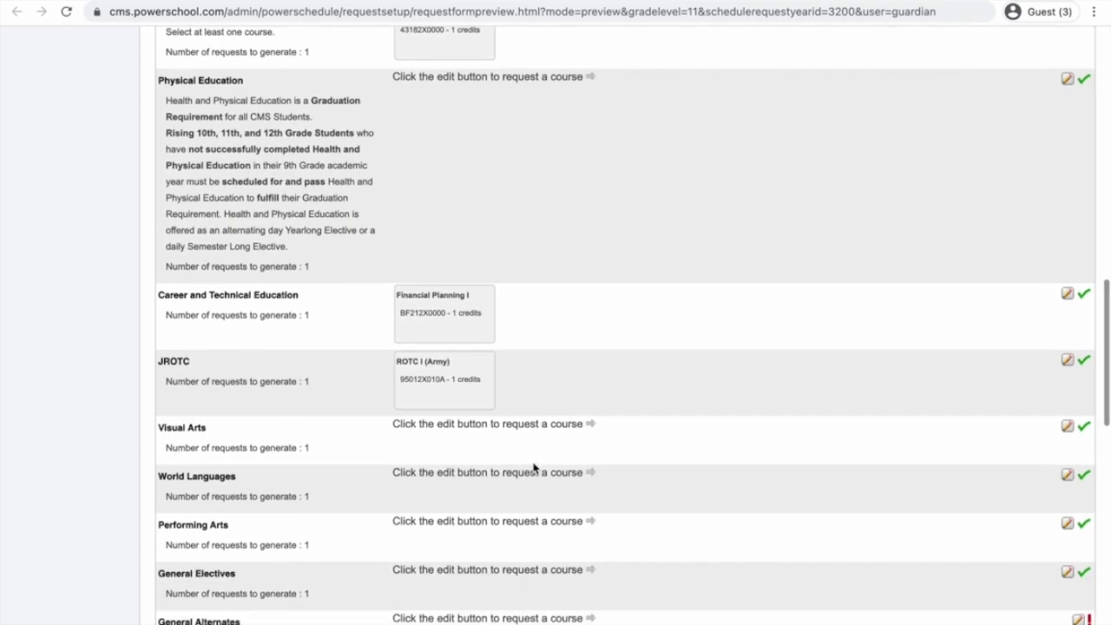
pyautogui.scroll(1, 534, 468)
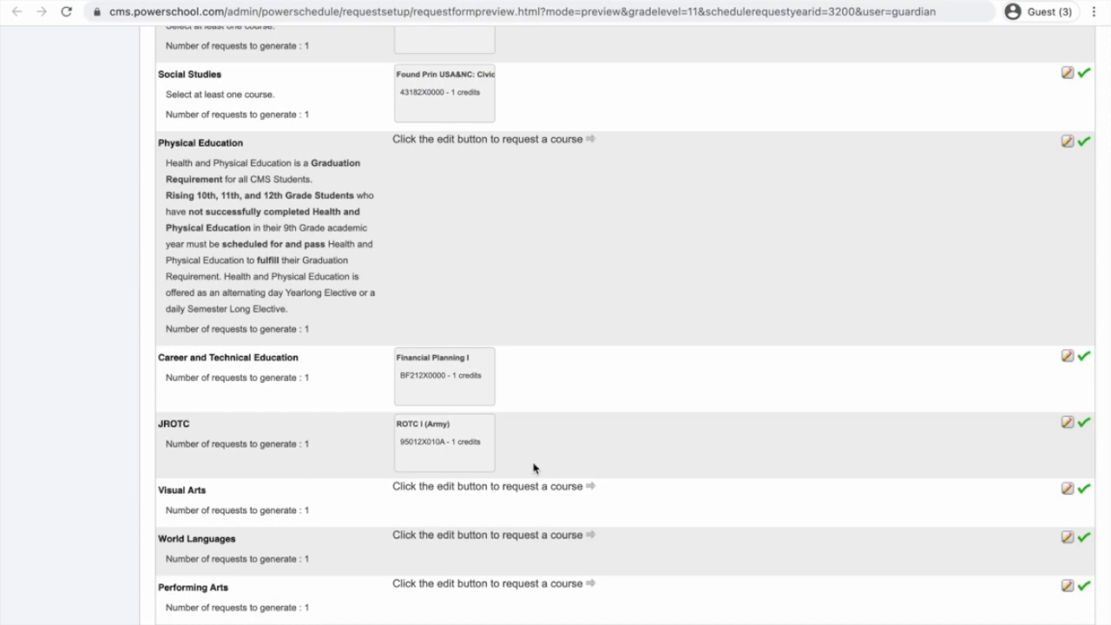
pyautogui.scroll(-1, 534, 468)
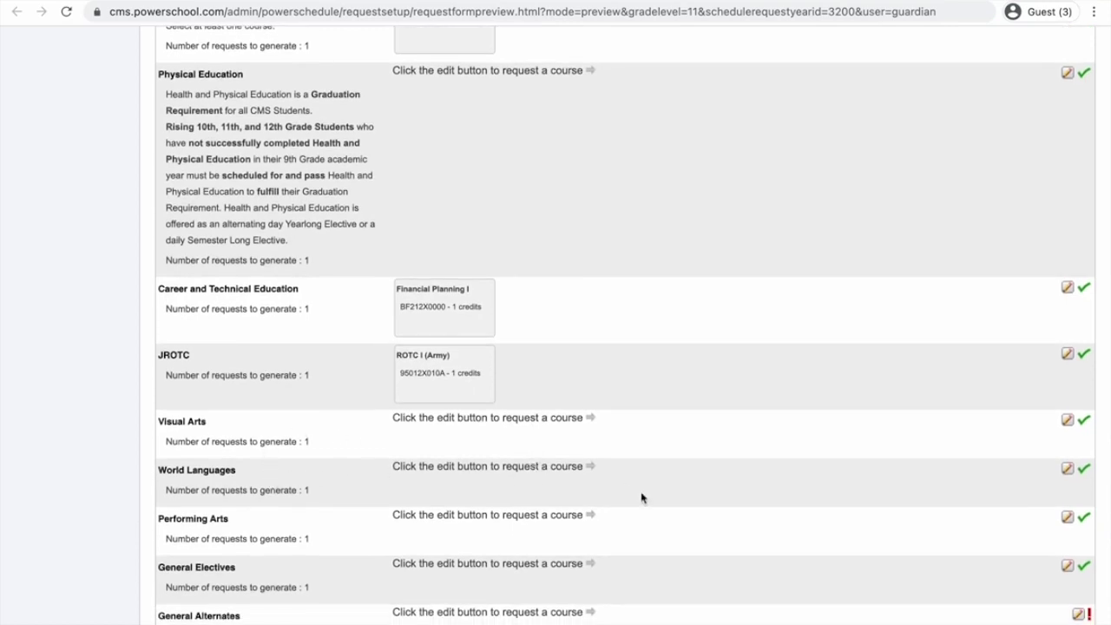
pyautogui.click(1068, 469)
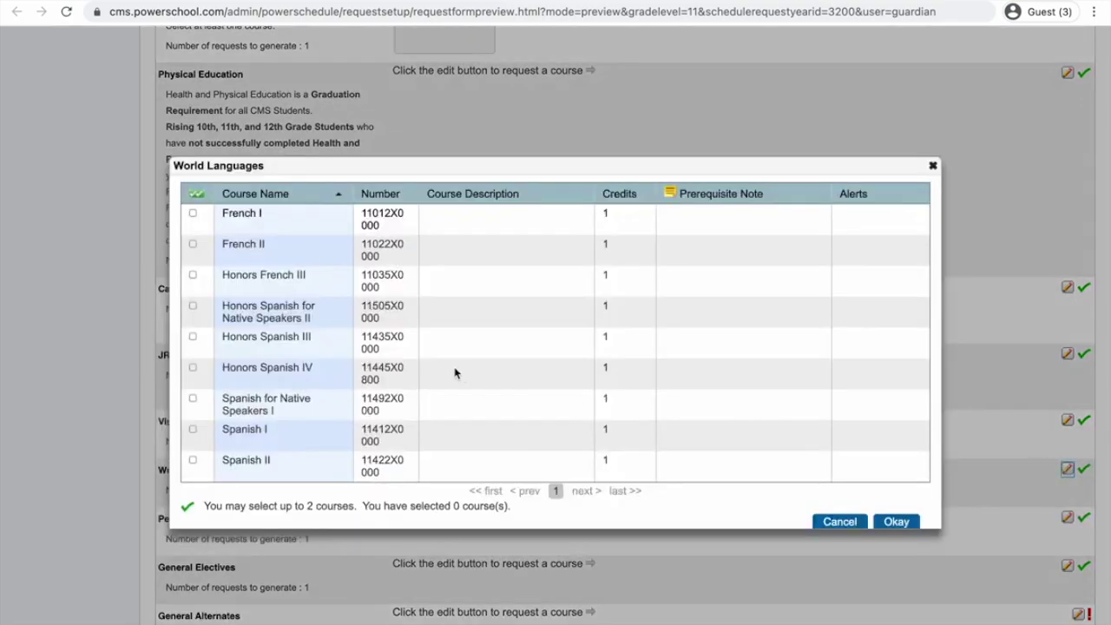
# - Request Spanish I (11412X0000) and Spanish II (11422X0000), 1 credit each, for World Languages
pyautogui.scroll(-1, 329, 324)
pyautogui.click(193, 429)
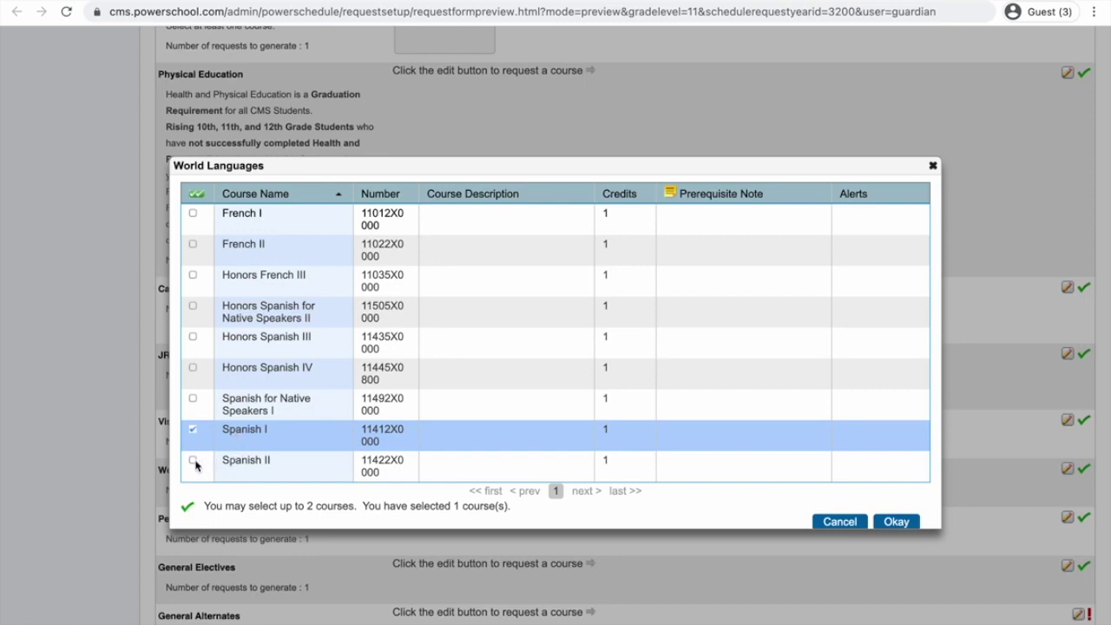
pyautogui.click(194, 464)
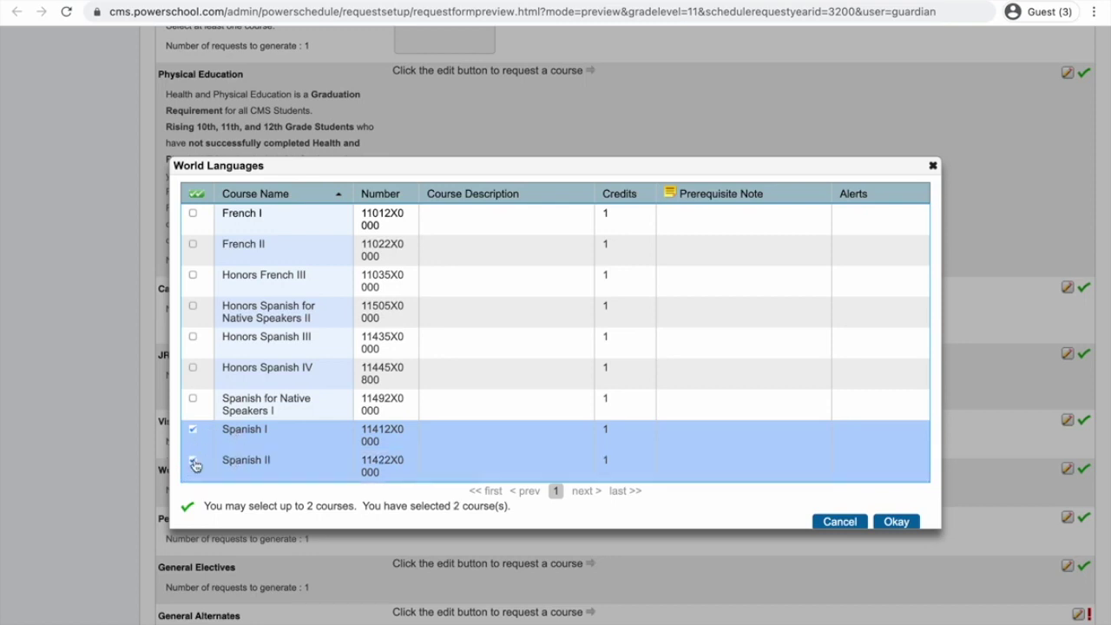
pyautogui.scroll(-1, 701, 437)
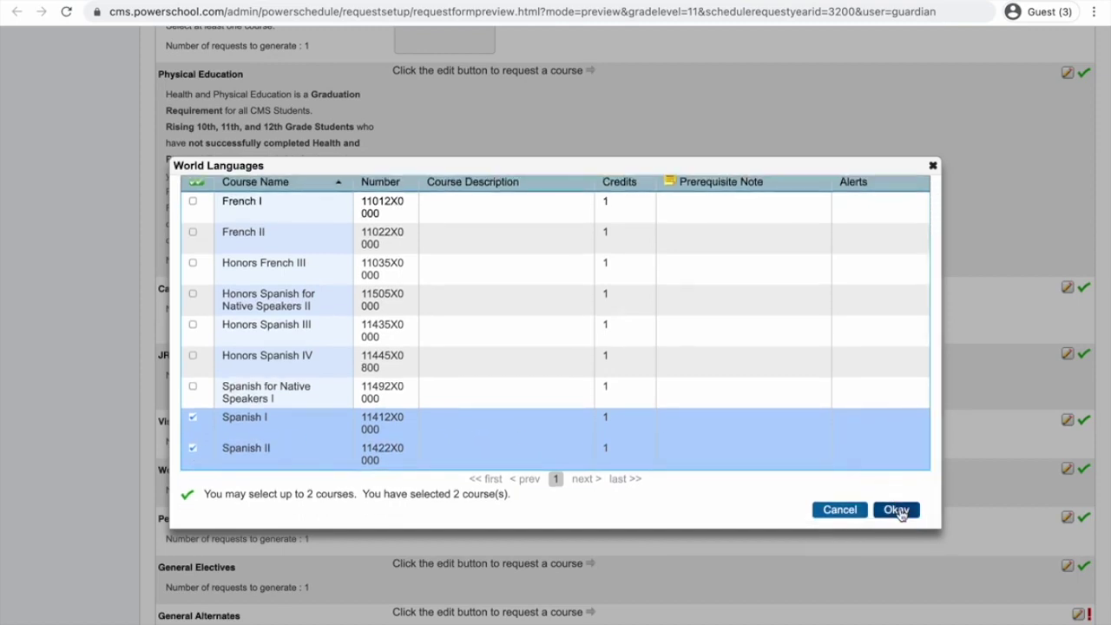
pyautogui.click(898, 512)
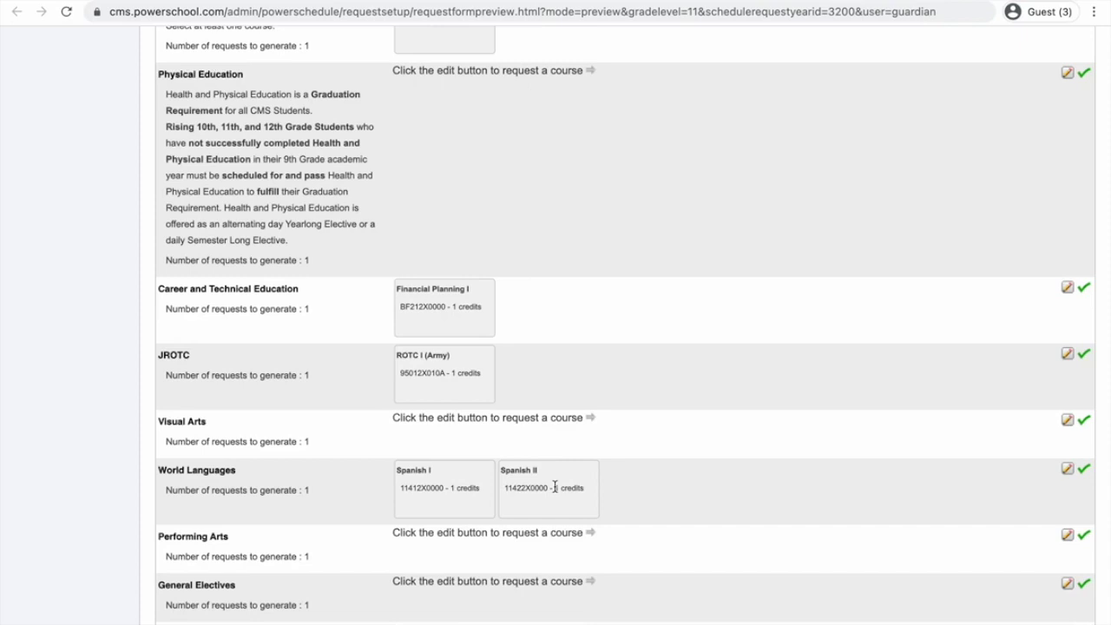
# - Scroll down the request form to the empty General Electives and General Alternates rows
pyautogui.scroll(-3, 556, 488)
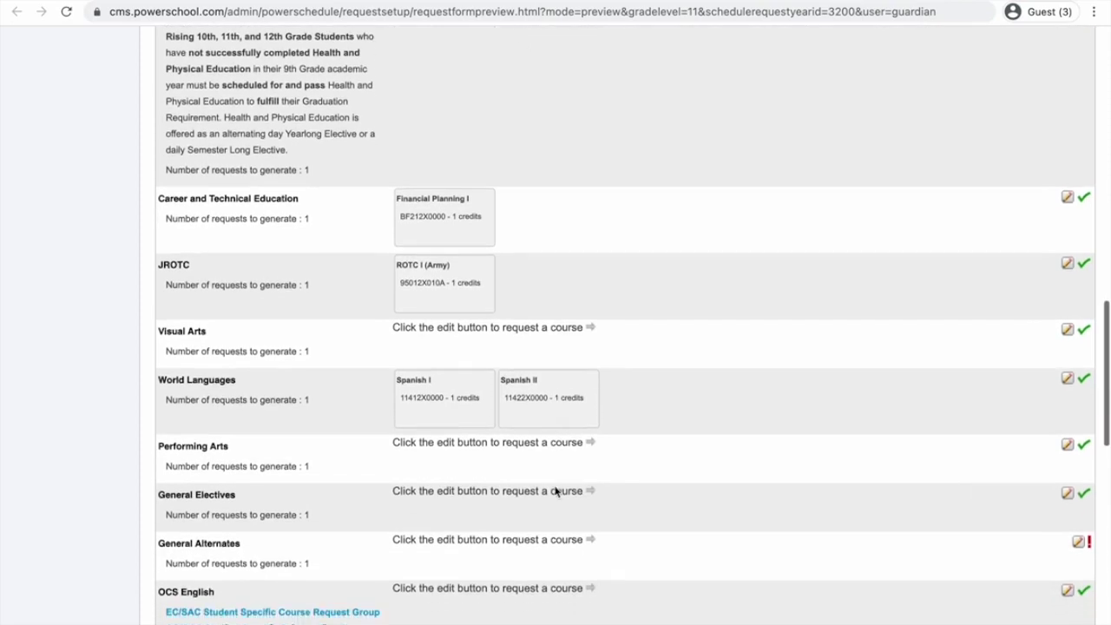
pyautogui.scroll(-1, 555, 492)
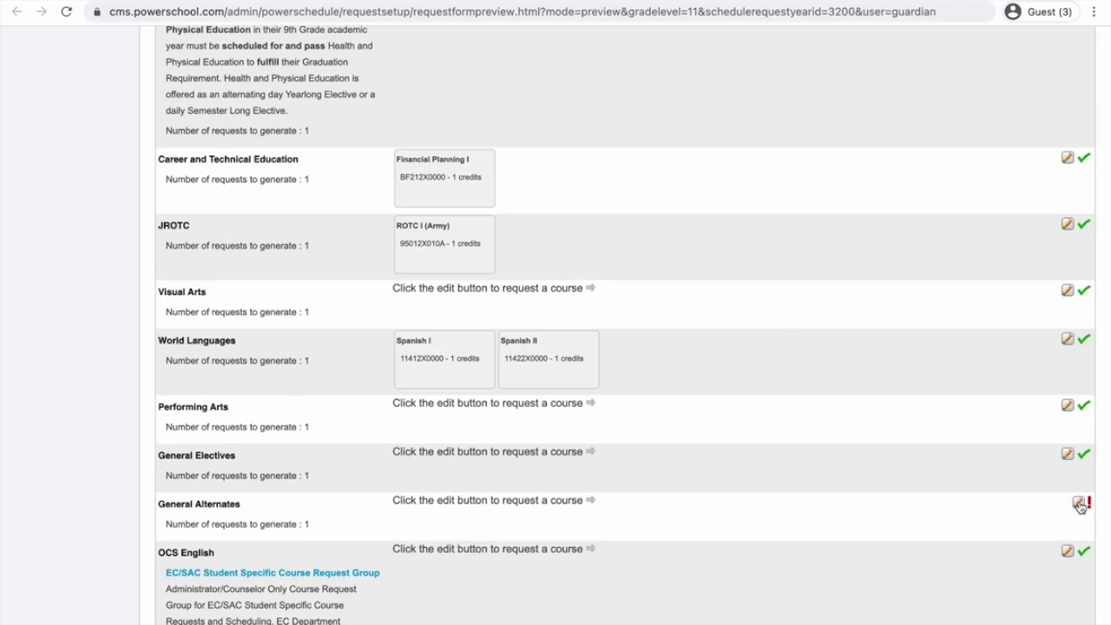
# - Open the General Alternates course list and page through to page 3, Band (Beginning) onward
pyautogui.click(1079, 506)
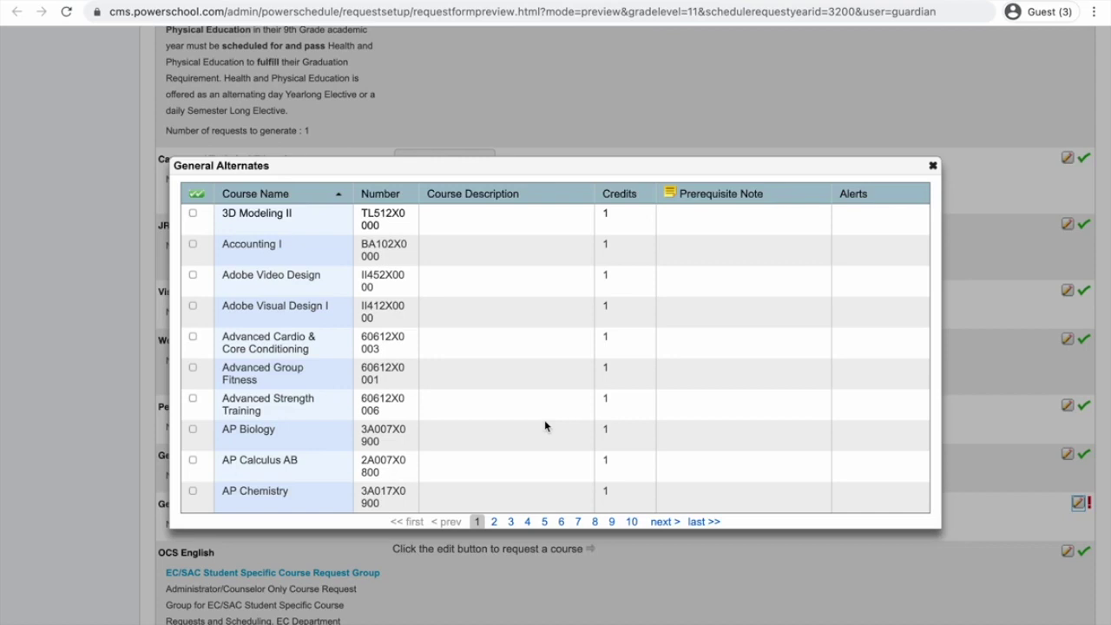
pyautogui.scroll(-1, 545, 426)
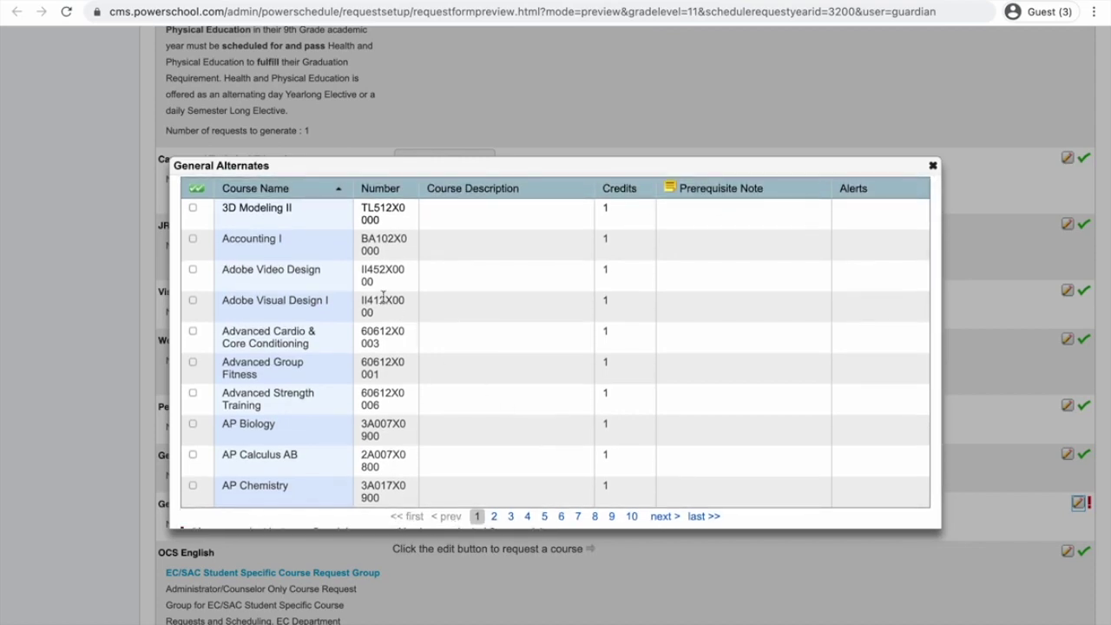
pyautogui.scroll(-1, 383, 297)
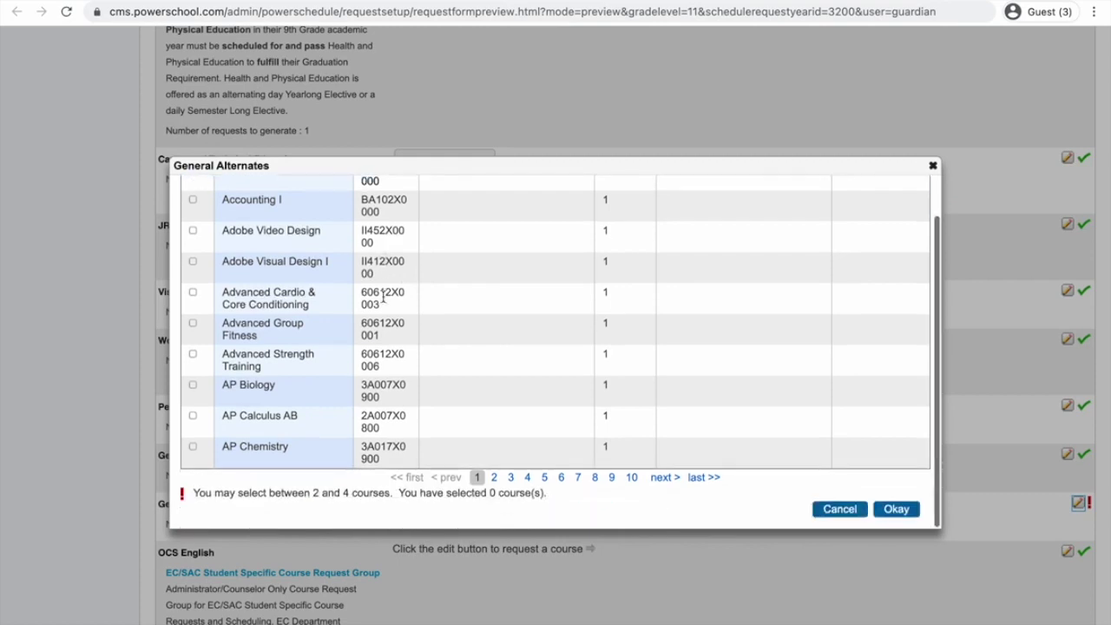
pyautogui.click(494, 478)
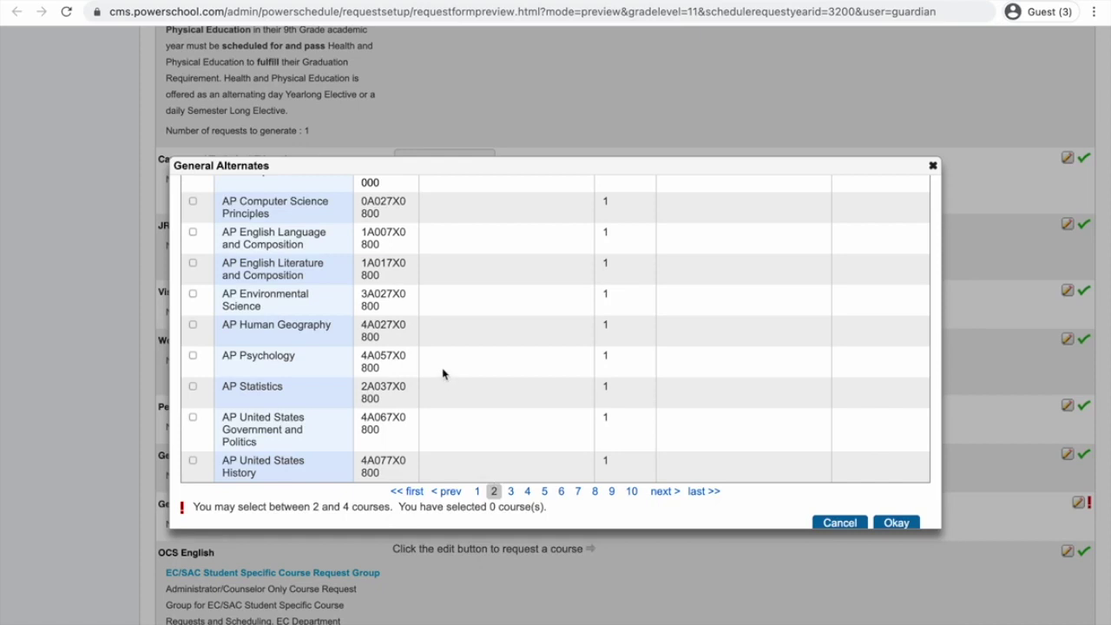
pyautogui.scroll(-1, 443, 372)
pyautogui.scroll(1, 443, 373)
pyautogui.scroll(1, 442, 374)
pyautogui.scroll(-2, 444, 374)
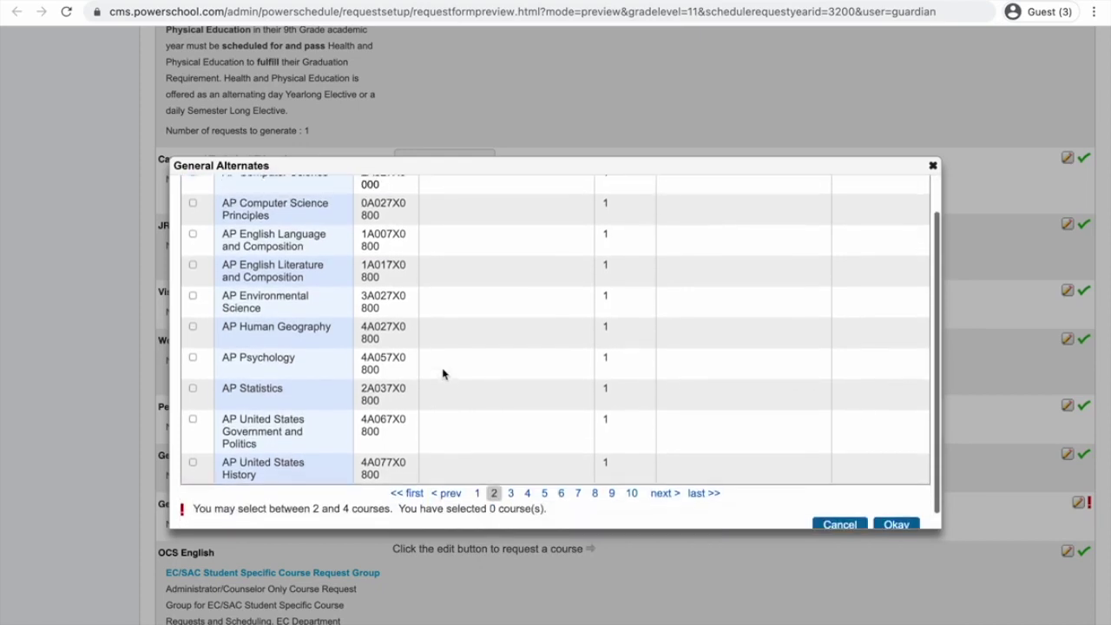
pyautogui.click(510, 478)
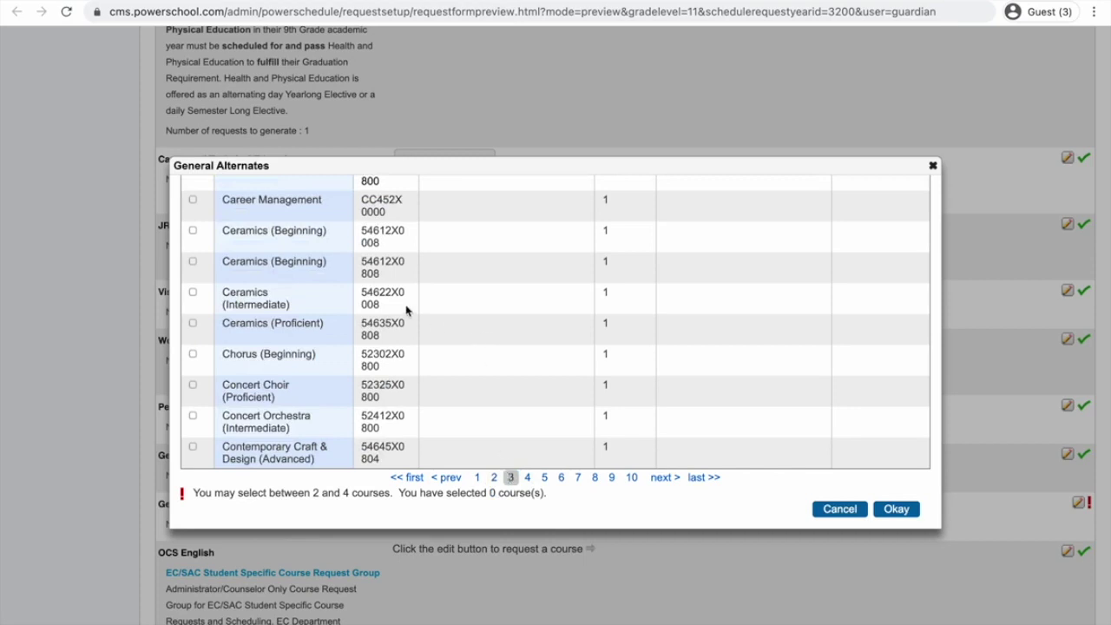
pyautogui.scroll(1, 405, 308)
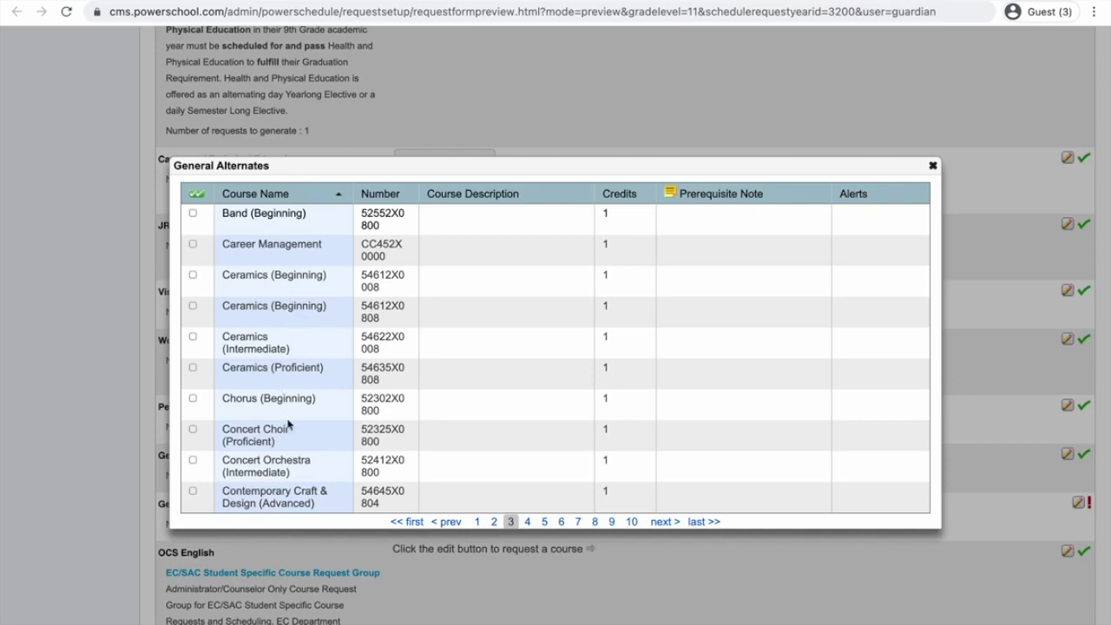
pyautogui.scroll(-1, 289, 435)
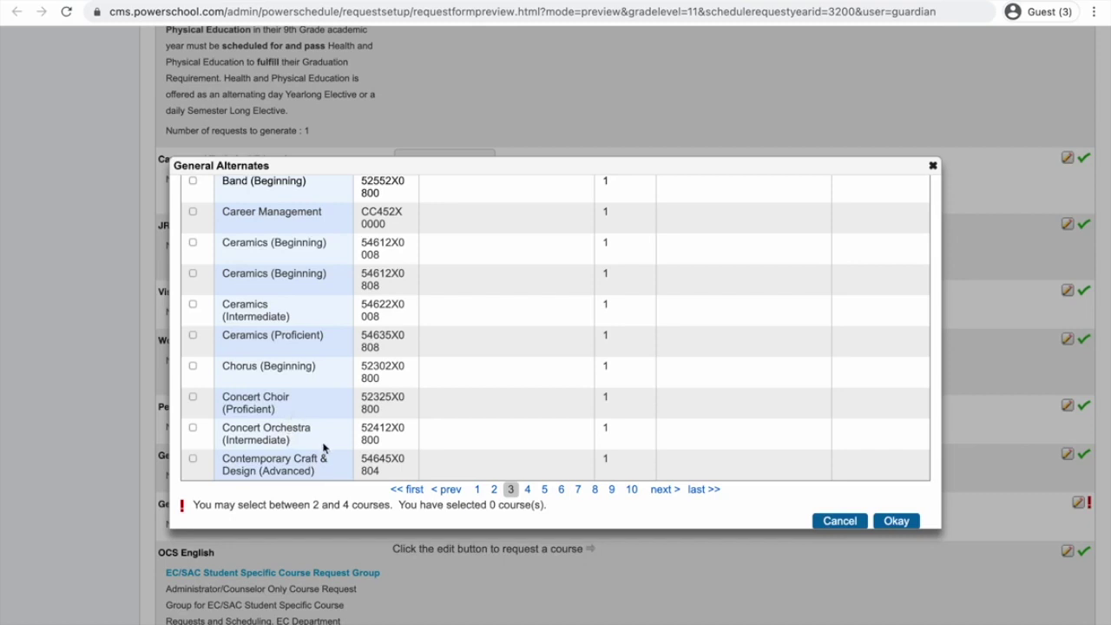
# - Page through General Alternates pages 4, 5 and 6 to page 7 with the Marketing courses
pyautogui.click(528, 492)
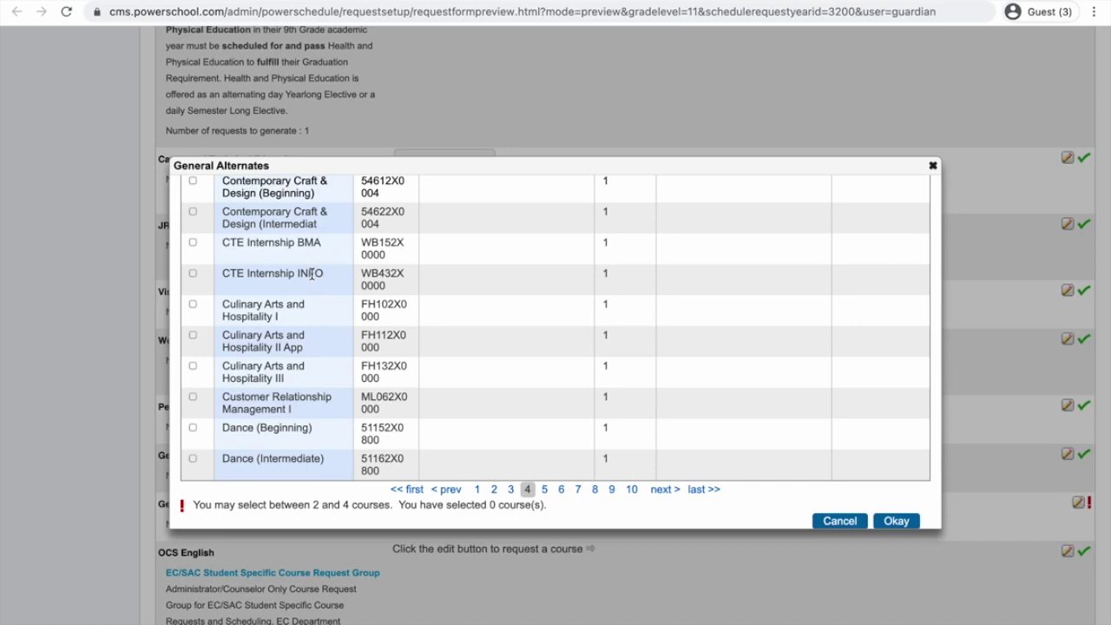
pyautogui.scroll(-1, 312, 274)
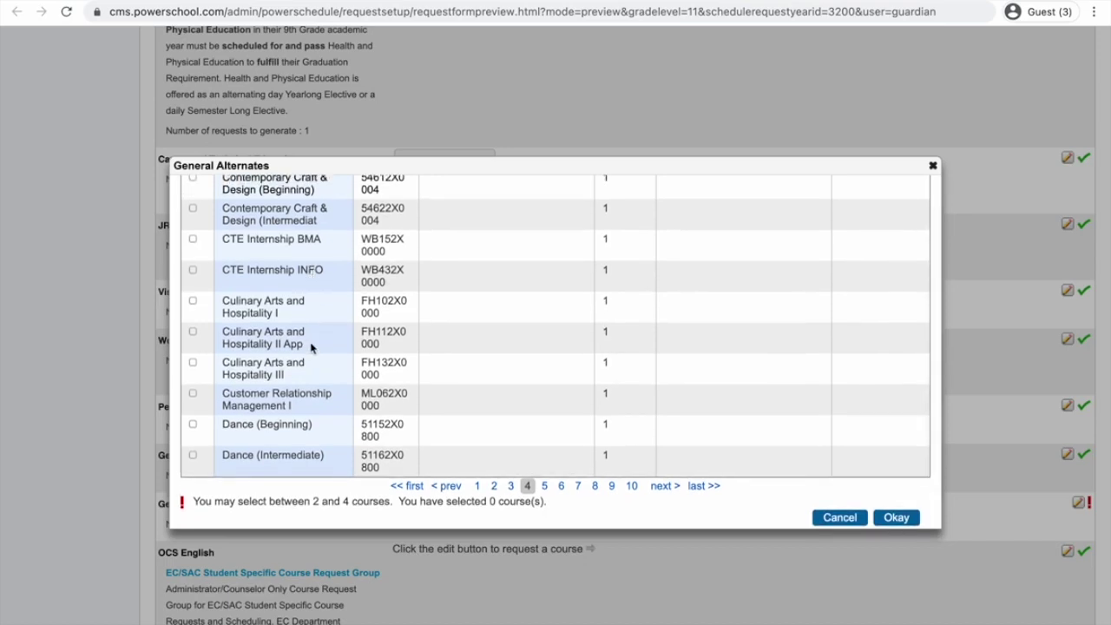
pyautogui.click(544, 487)
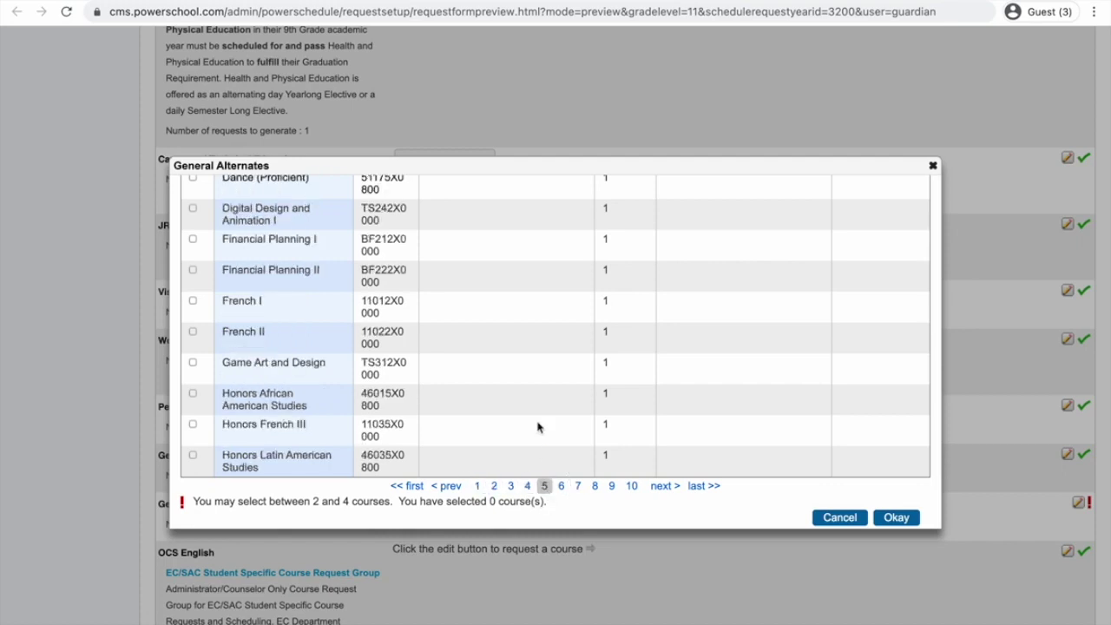
pyautogui.scroll(1, 530, 369)
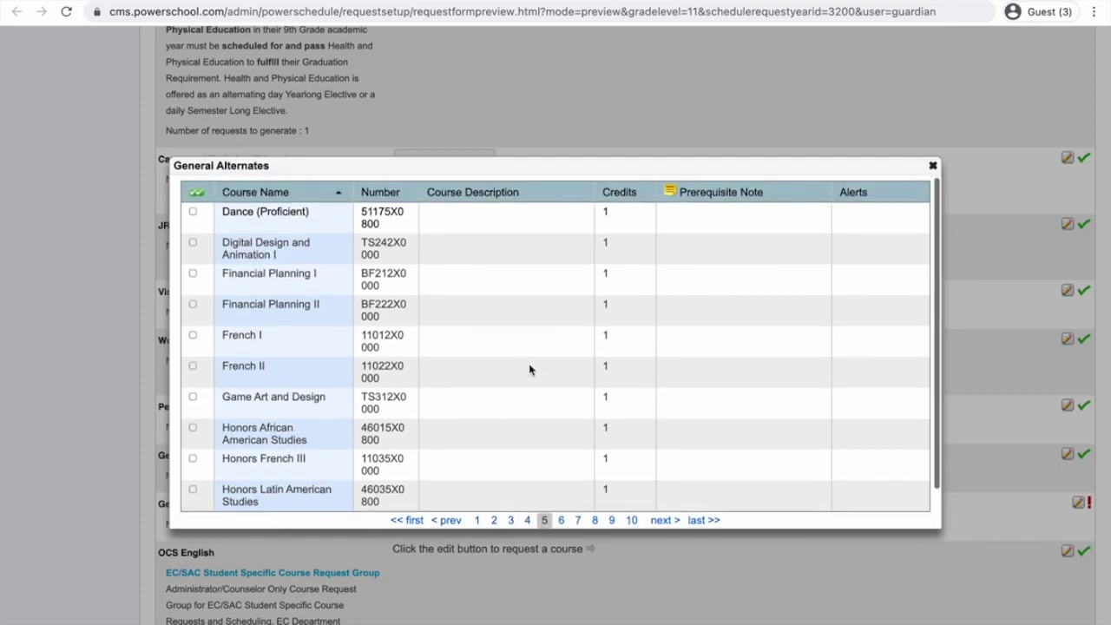
pyautogui.scroll(-1, 530, 368)
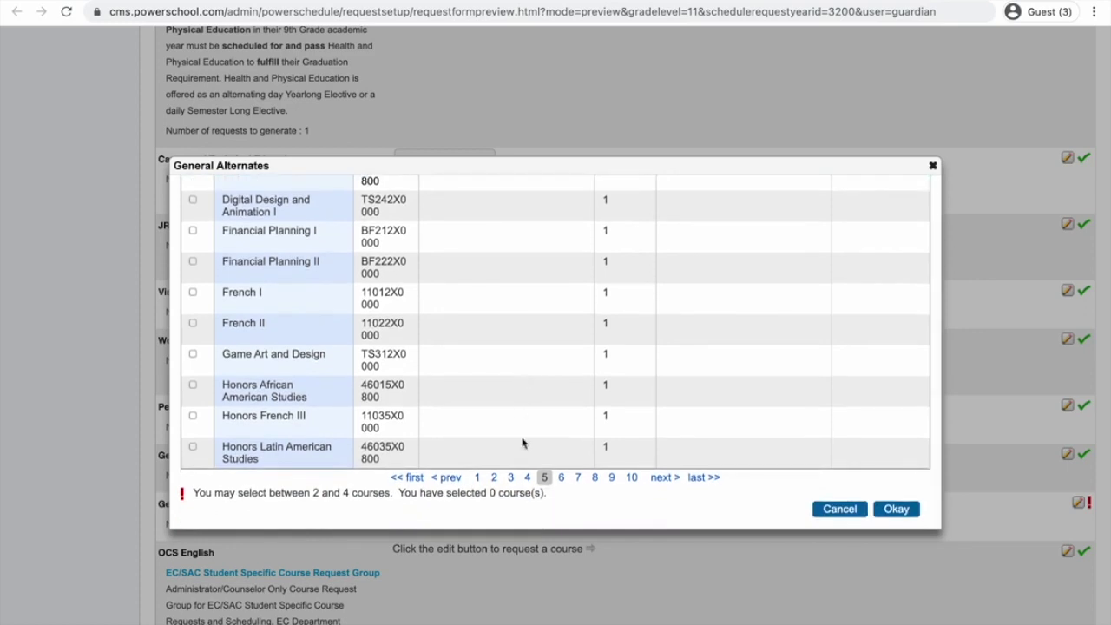
pyautogui.click(562, 478)
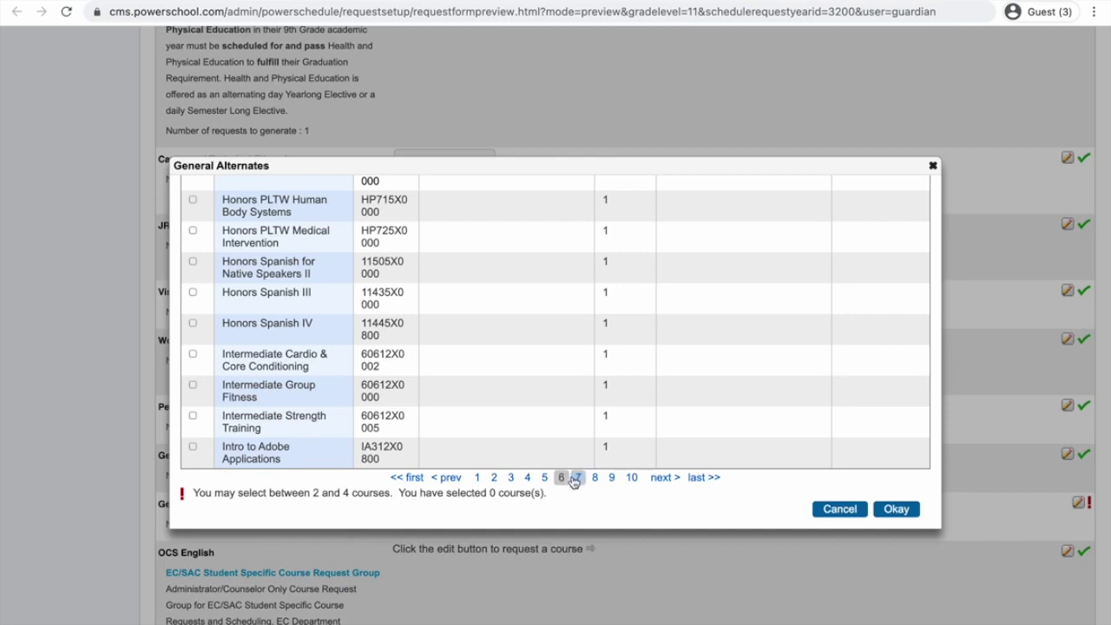
pyautogui.click(578, 477)
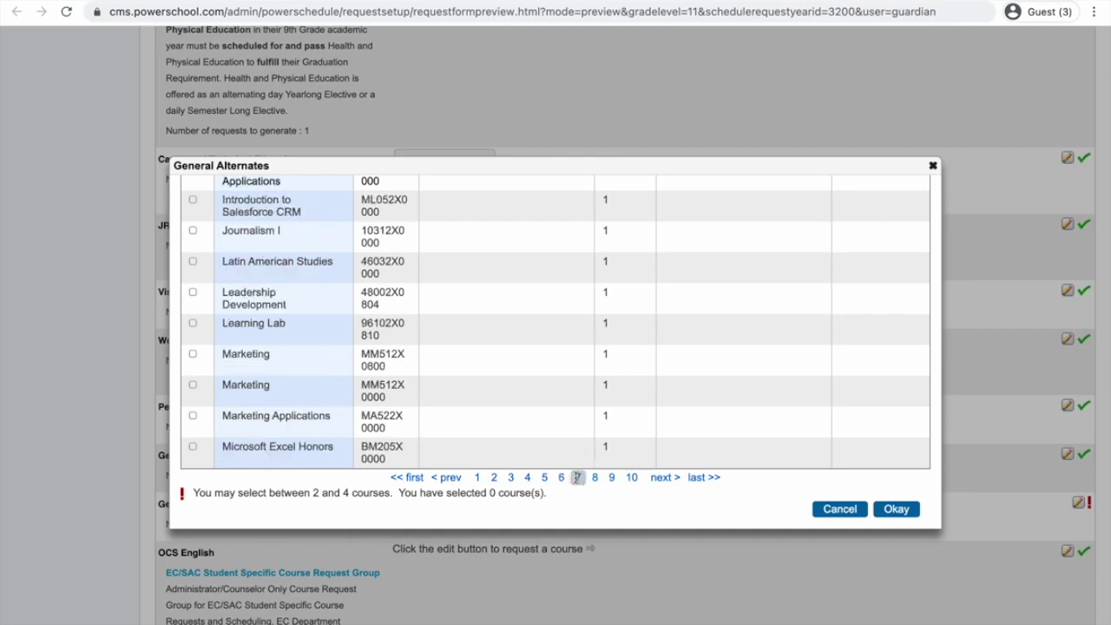
# - Choose the second Marketing course as an alternate and look over pages 8 and 9
pyautogui.click(193, 386)
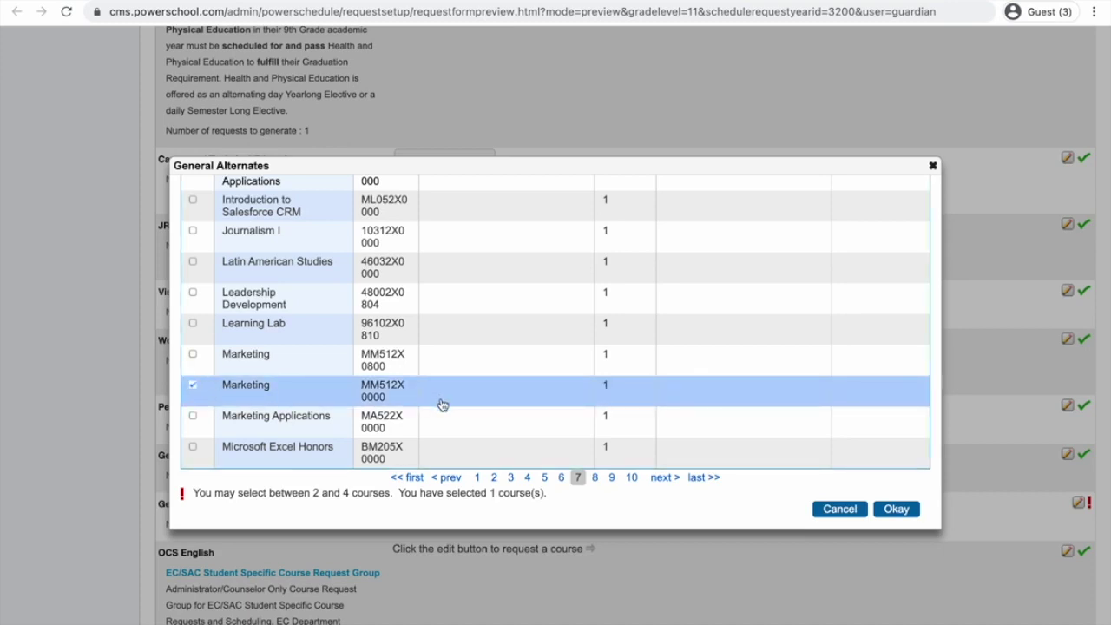
pyautogui.click(594, 479)
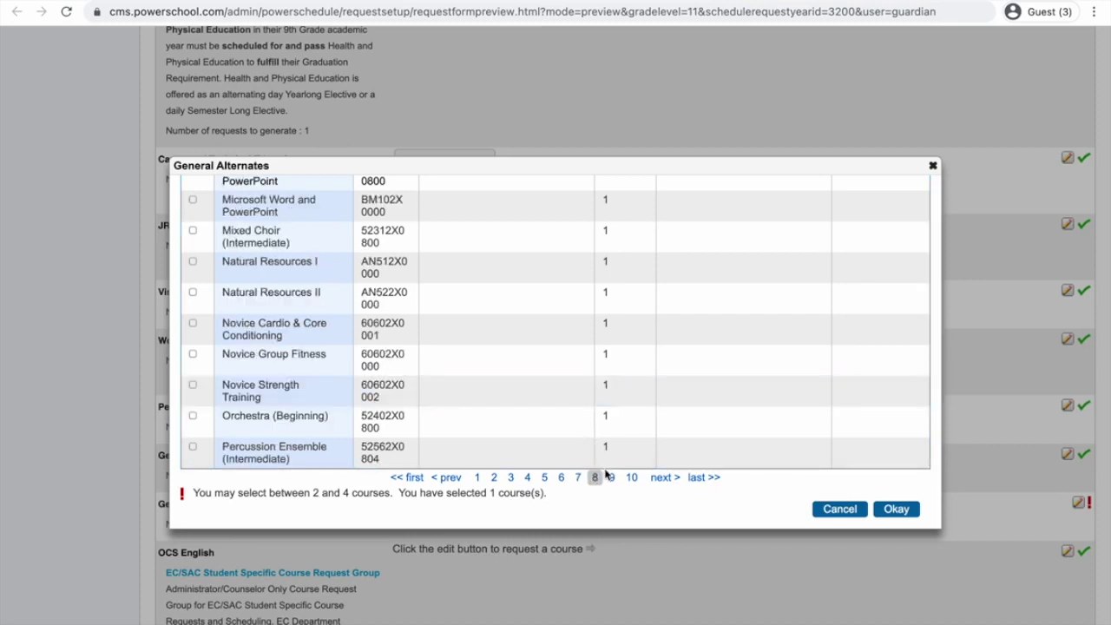
pyautogui.scroll(2, 516, 377)
pyautogui.scroll(-2, 516, 377)
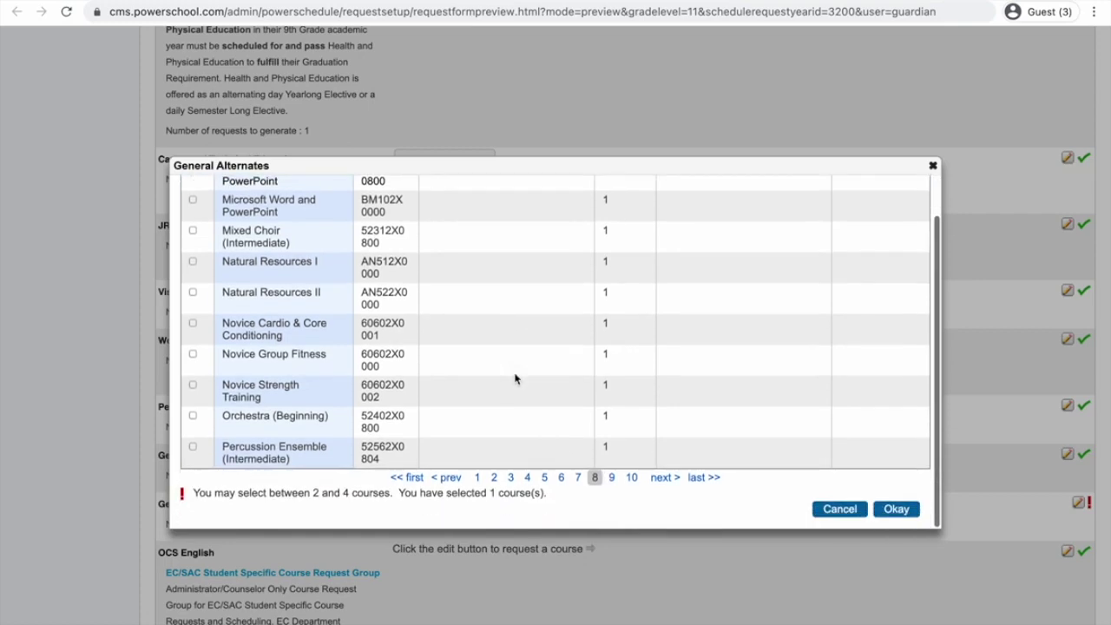
pyautogui.click(611, 483)
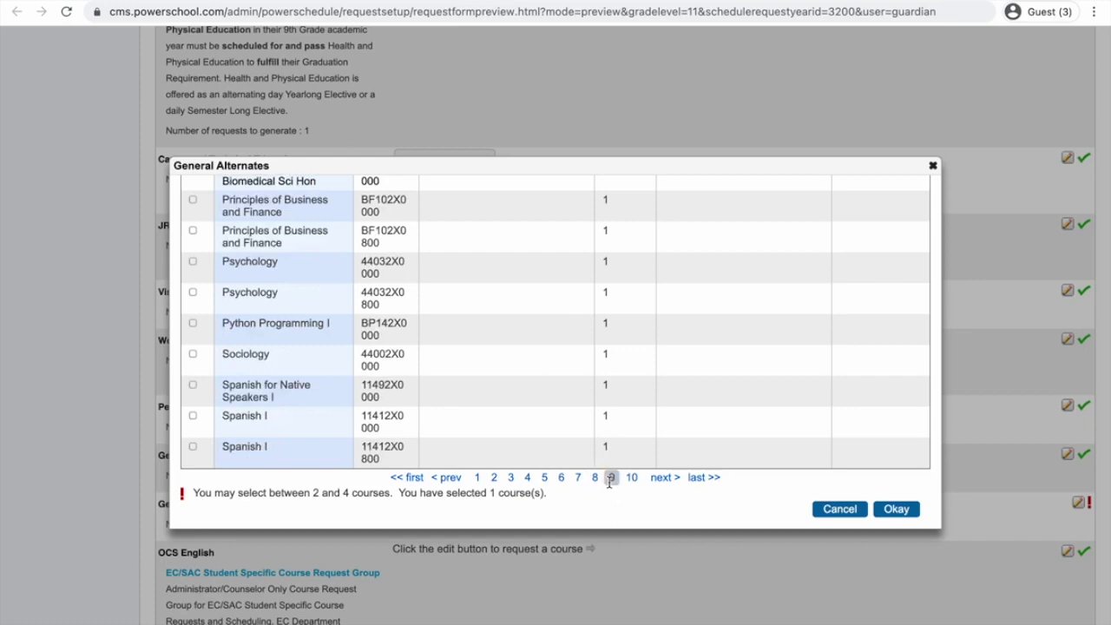
pyautogui.scroll(2, 587, 420)
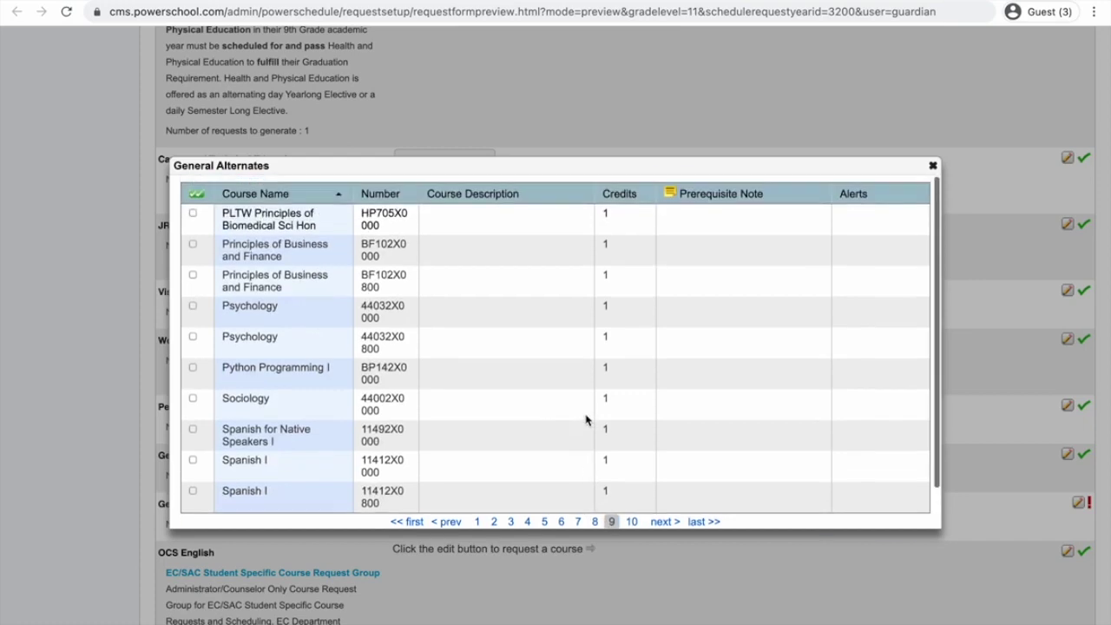
pyautogui.scroll(-2, 586, 420)
pyautogui.click(596, 477)
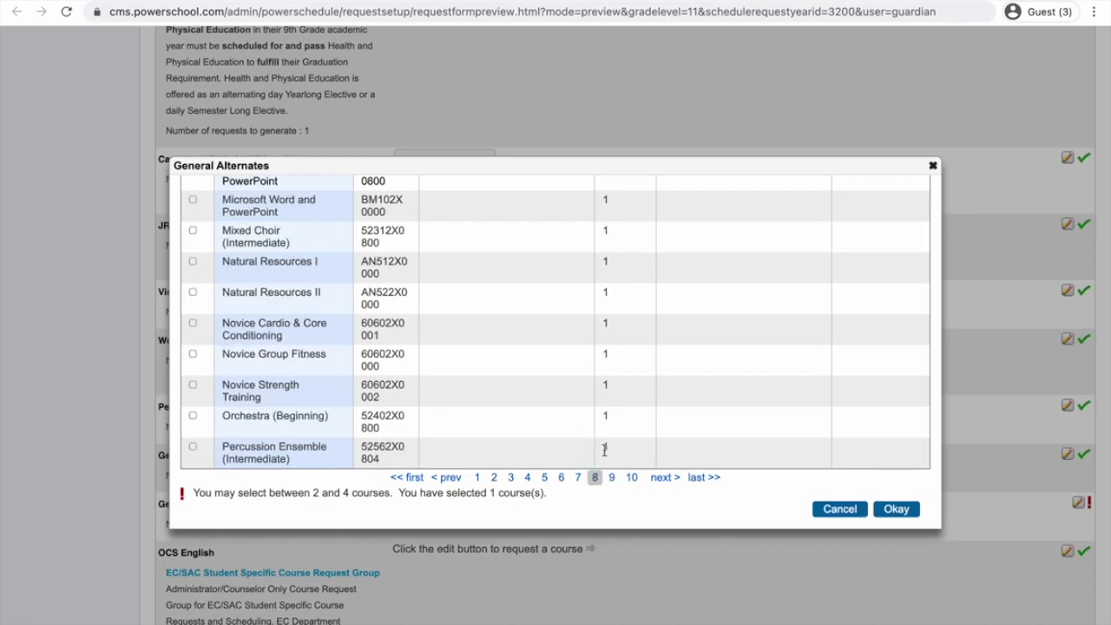
pyautogui.click(613, 478)
pyautogui.scroll(1, 594, 398)
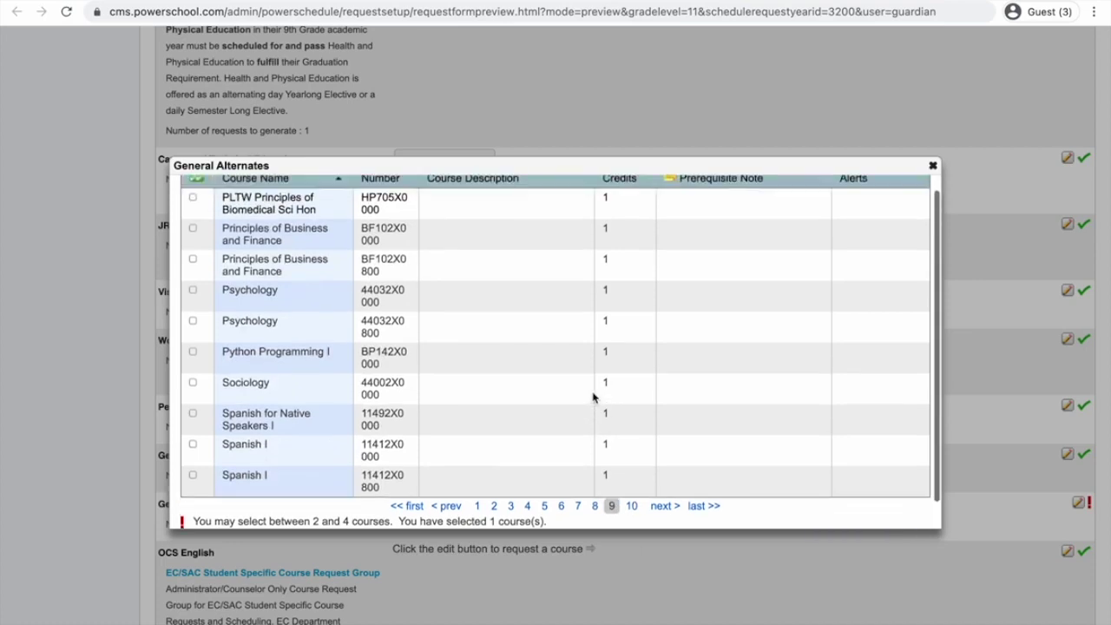
pyautogui.scroll(1, 593, 398)
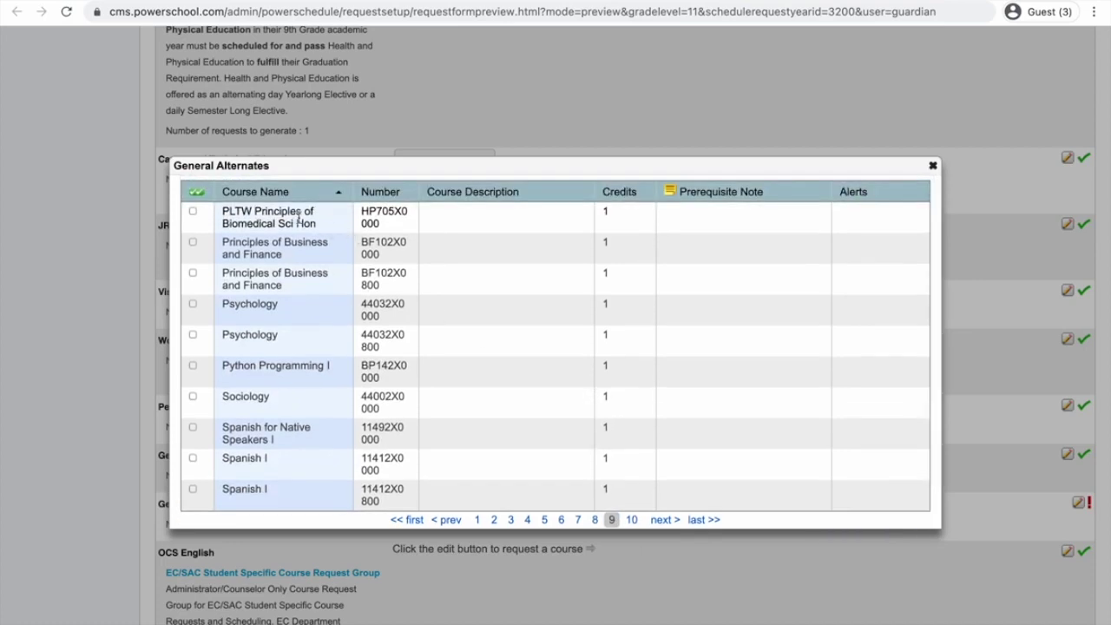
pyautogui.scroll(-1, 434, 333)
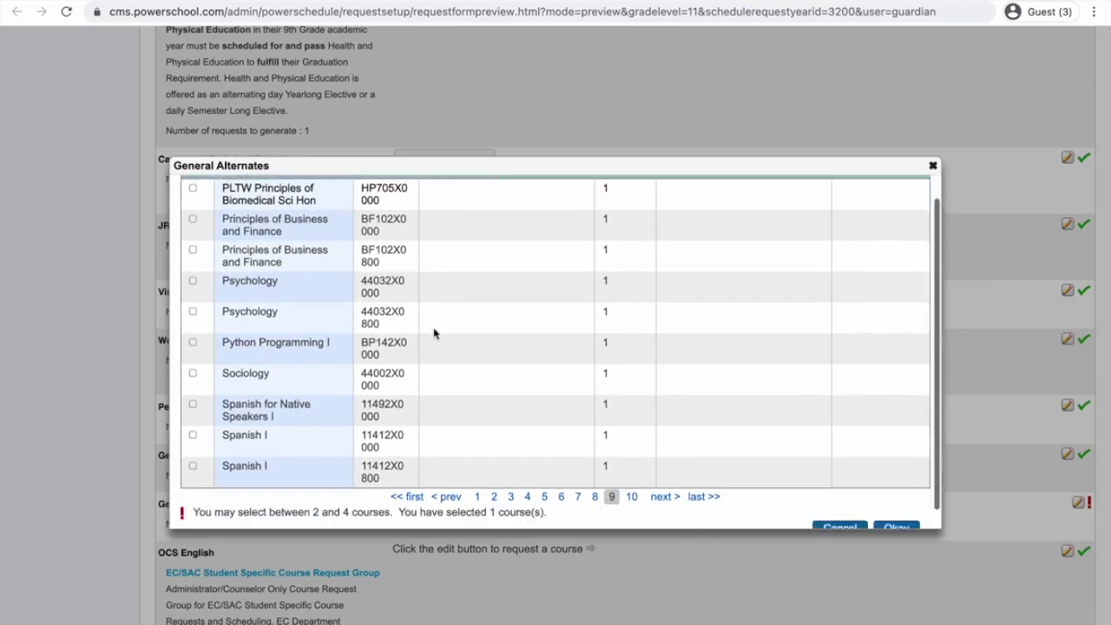
# - Browse alternate course pages 3 and 2, then 6 through the final page 10
pyautogui.click(511, 482)
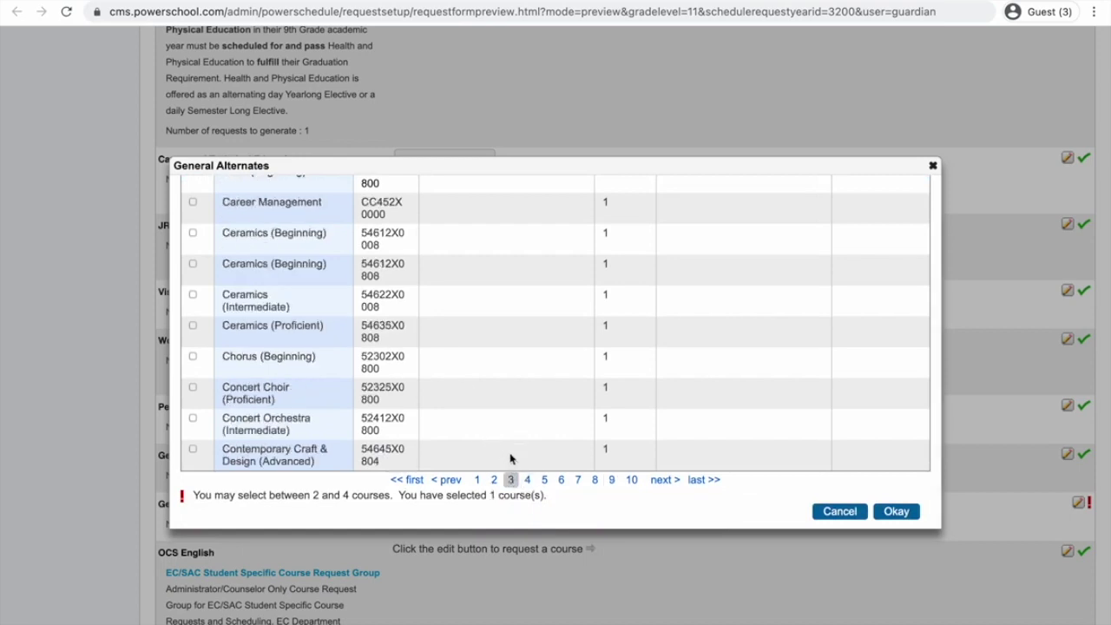
pyautogui.scroll(1, 499, 419)
pyautogui.scroll(-1, 498, 419)
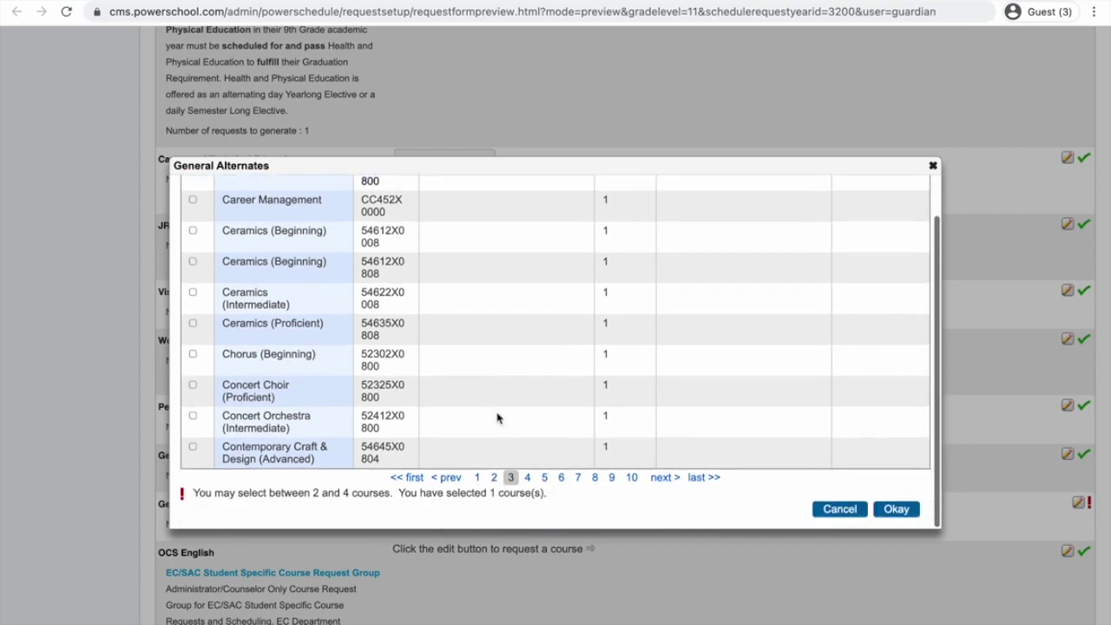
pyautogui.click(494, 477)
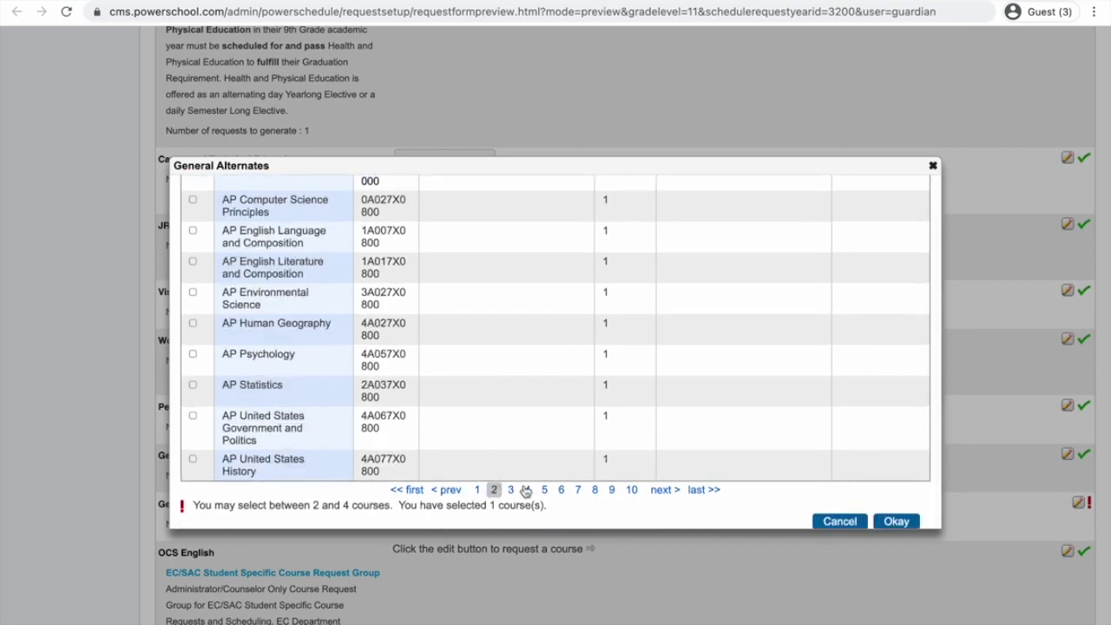
pyautogui.click(561, 490)
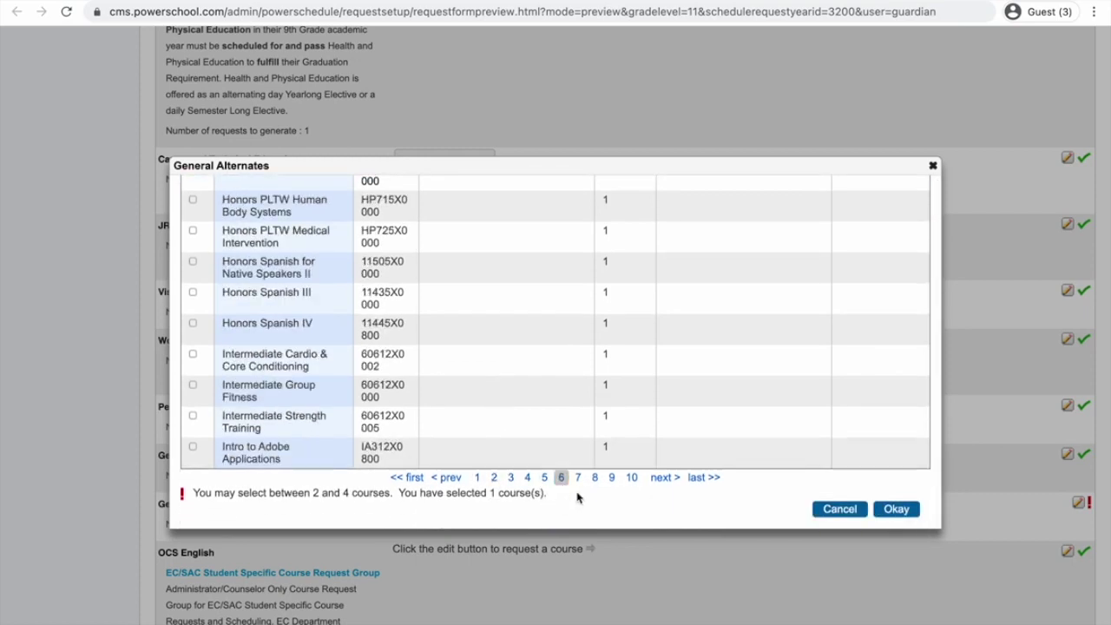
pyautogui.click(579, 490)
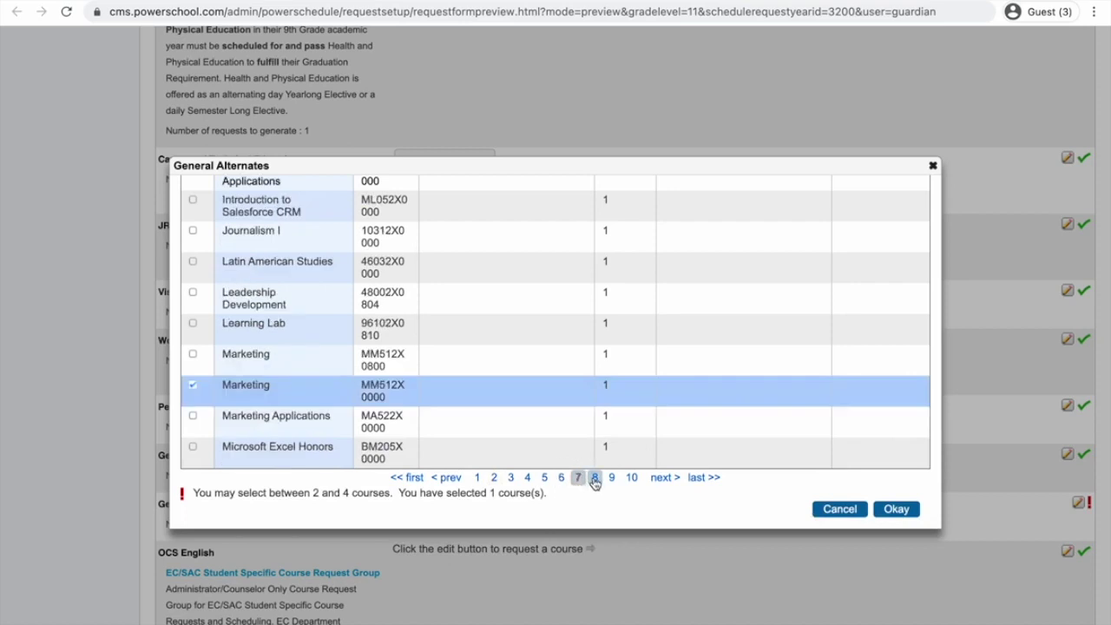
pyautogui.click(595, 479)
pyautogui.click(610, 479)
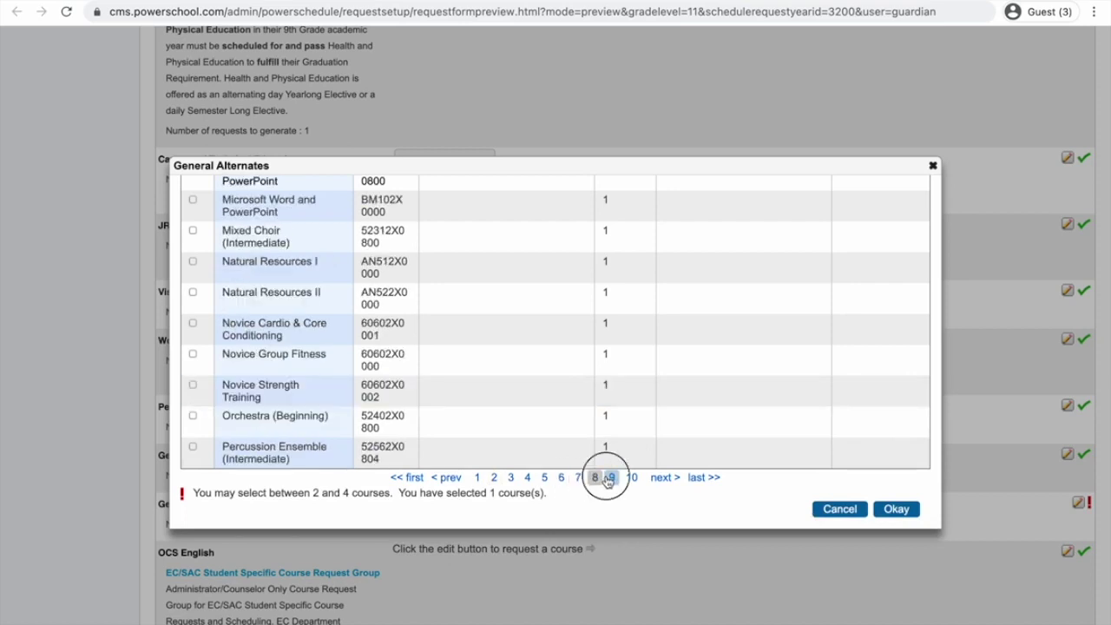
pyautogui.click(631, 479)
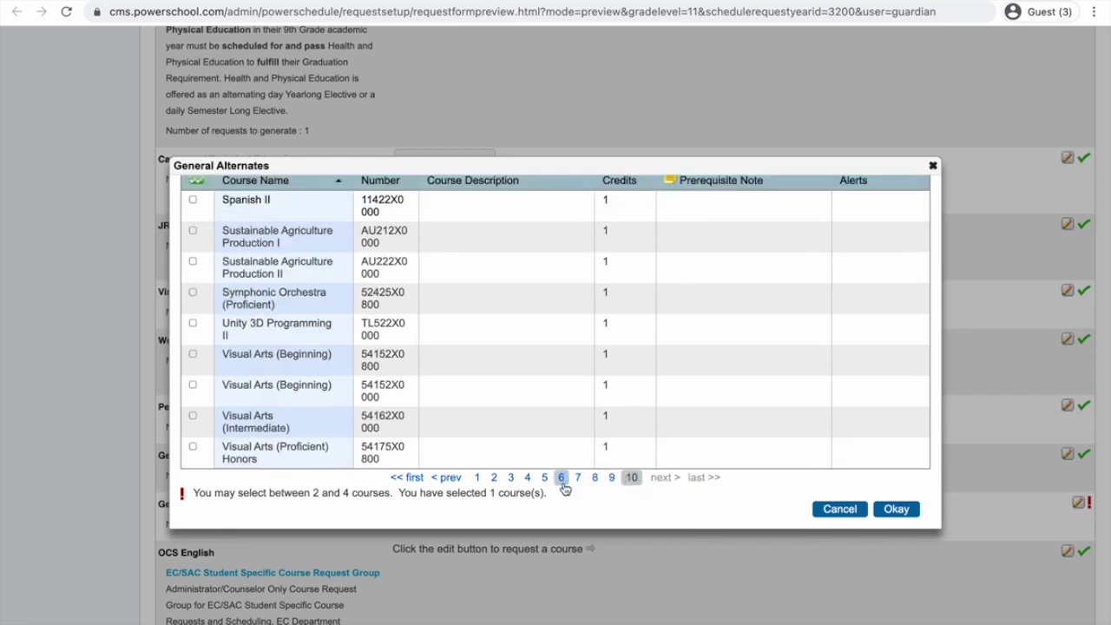
# - Move back through pages 9, 7, 8, 6, 5 and 3, ending on page 4
pyautogui.click(611, 479)
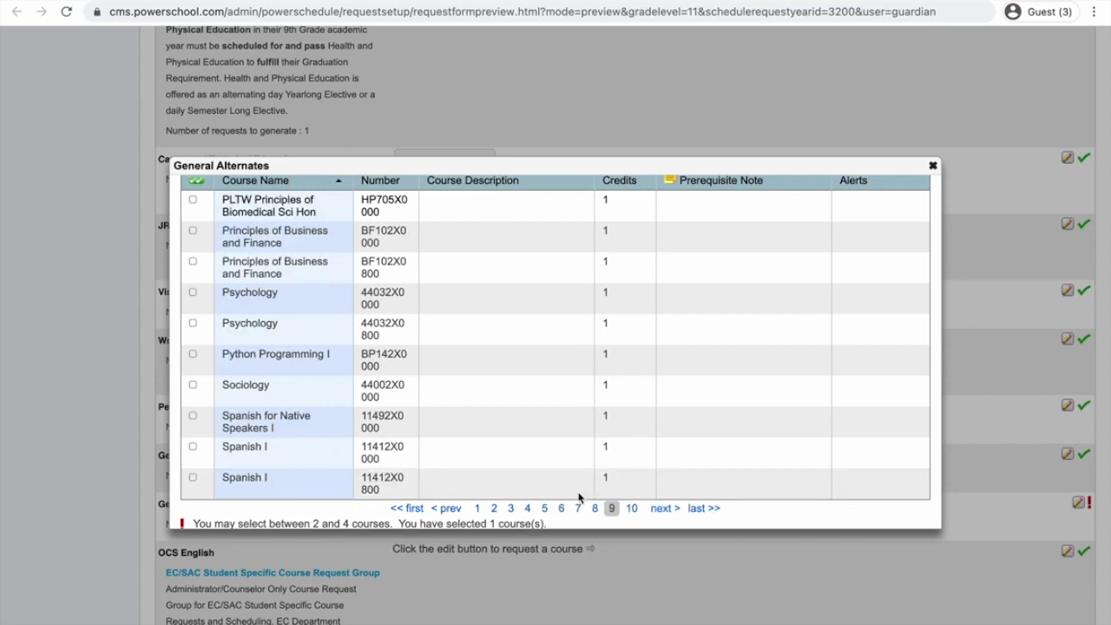
pyautogui.scroll(-1, 580, 497)
pyautogui.click(578, 488)
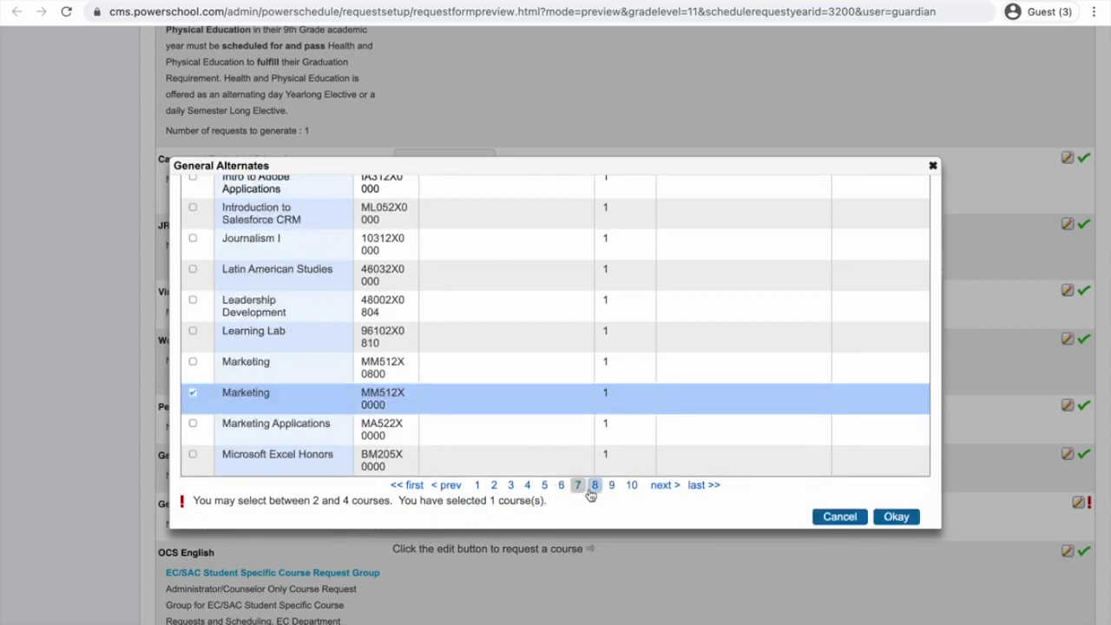
pyautogui.click(593, 492)
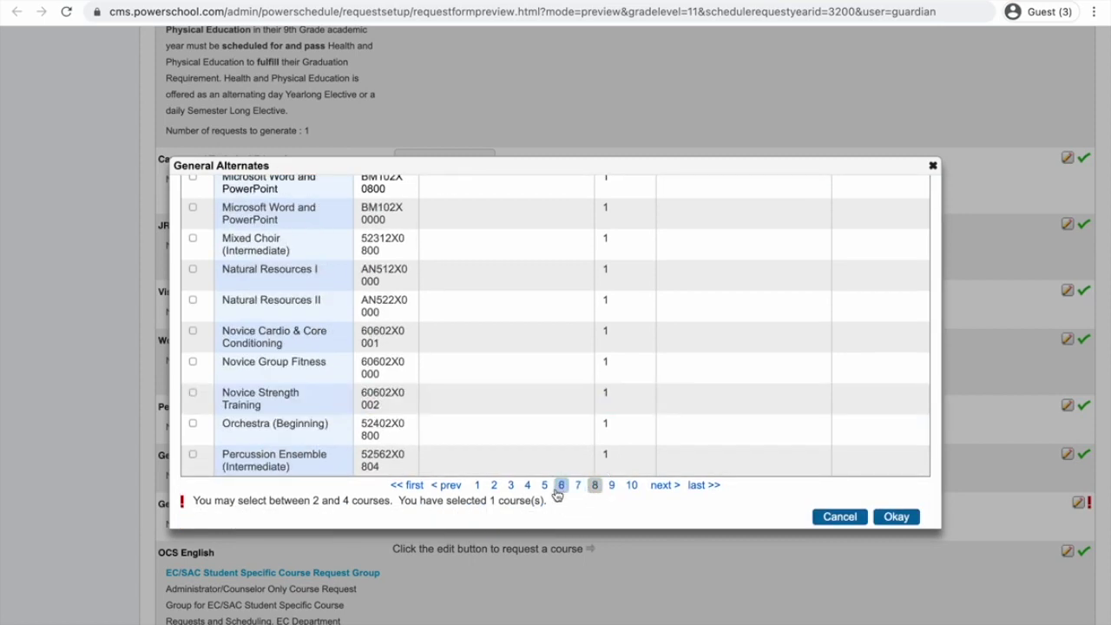
pyautogui.click(561, 489)
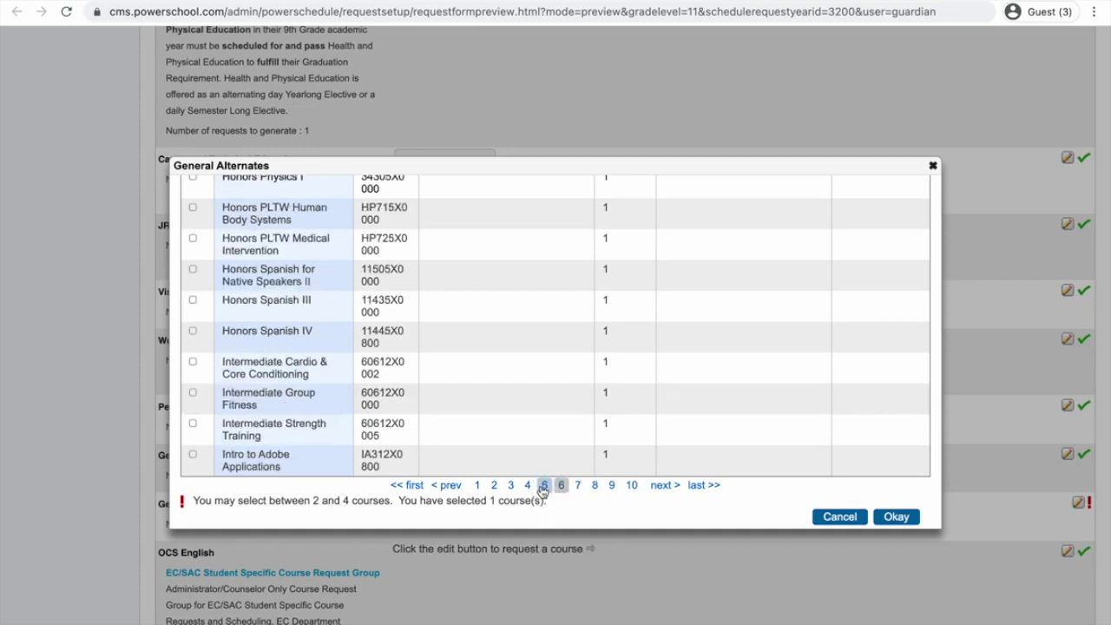
pyautogui.click(542, 488)
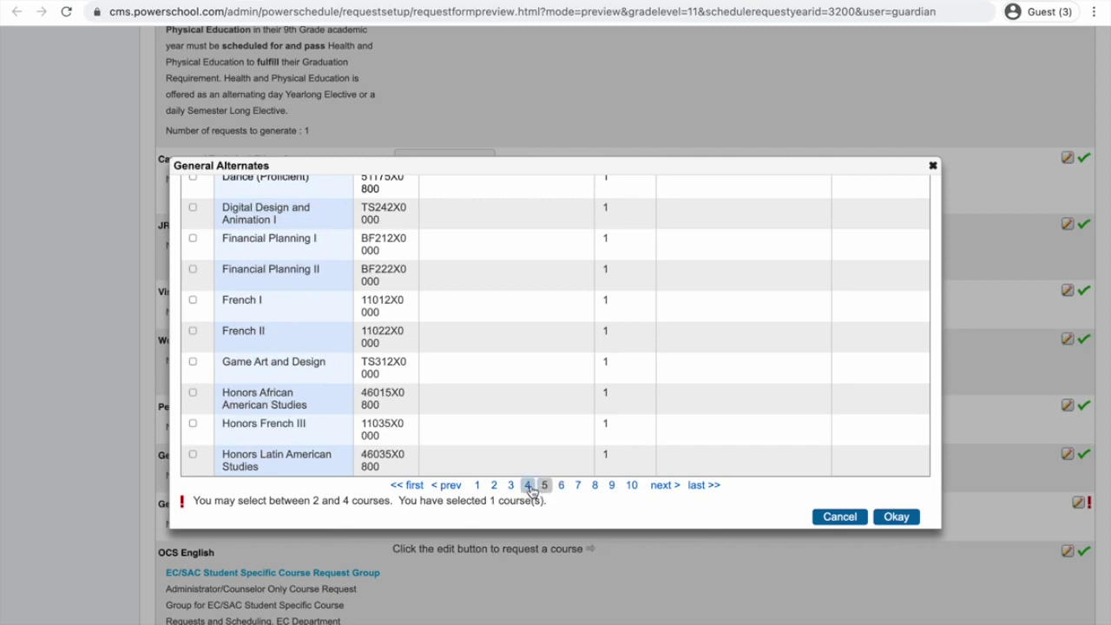
pyautogui.click(530, 489)
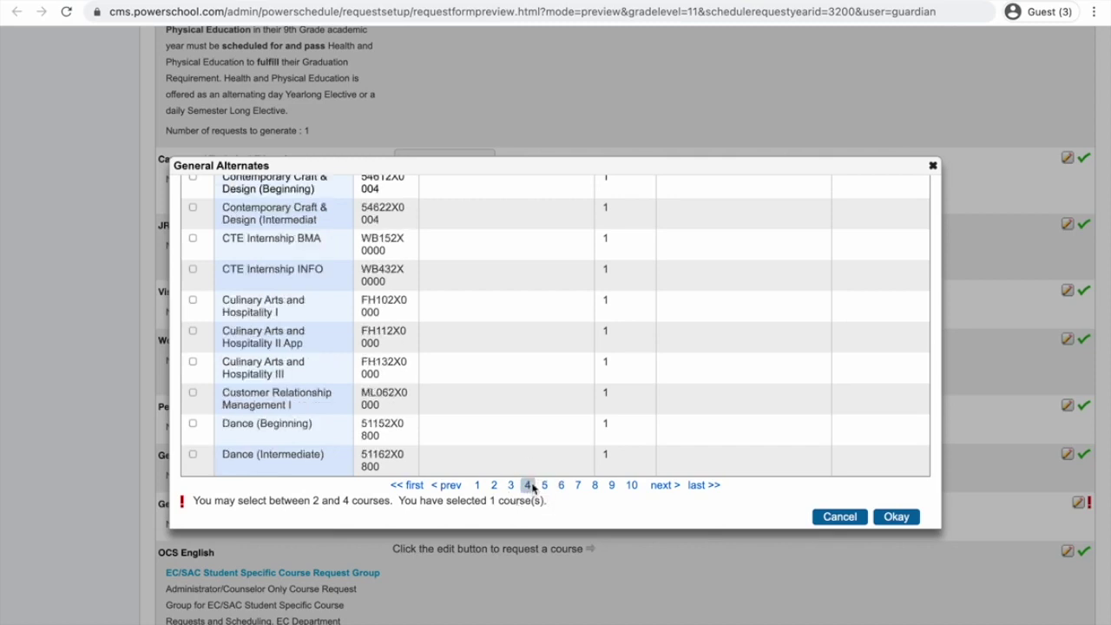
pyautogui.click(512, 488)
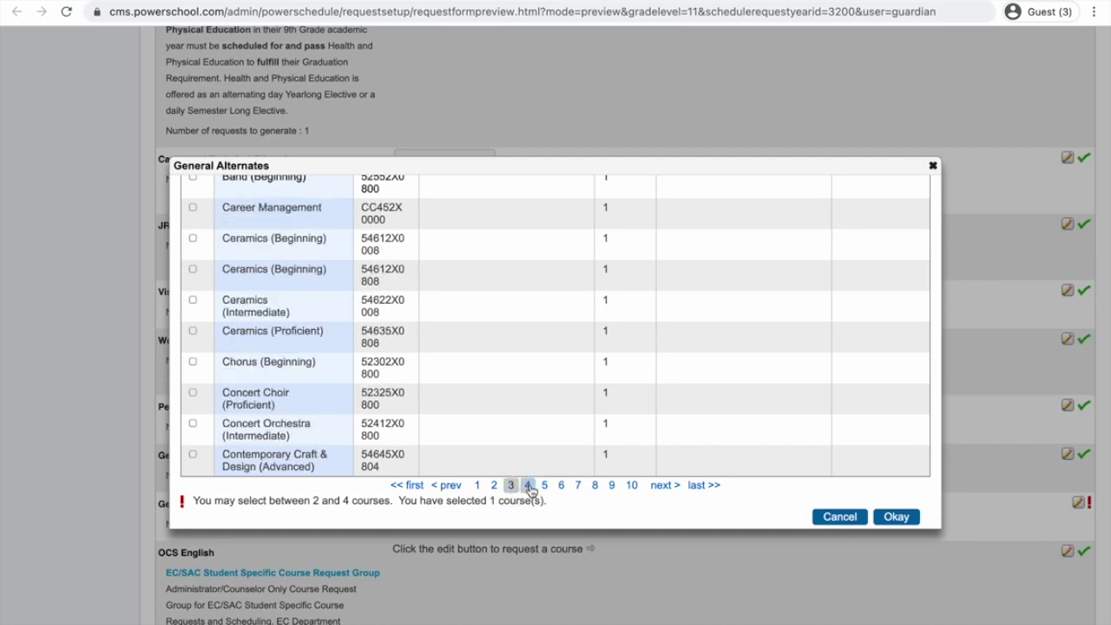
pyautogui.click(528, 486)
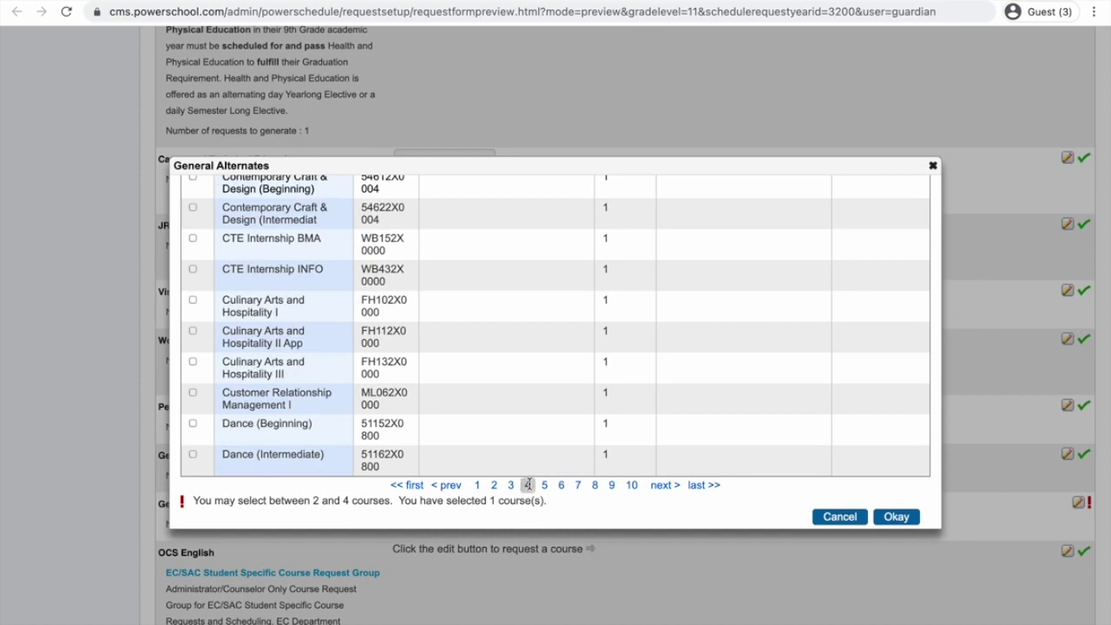
# - Select Culinary Arts and Hospitality I on page 4 as an alternate
pyautogui.click(193, 301)
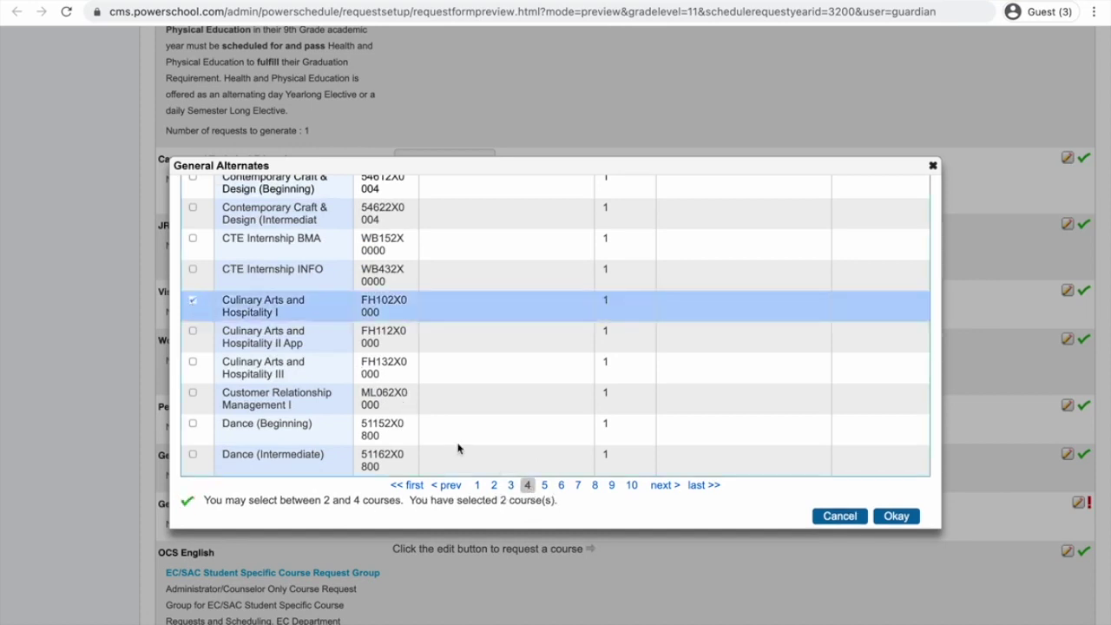
pyautogui.click(510, 487)
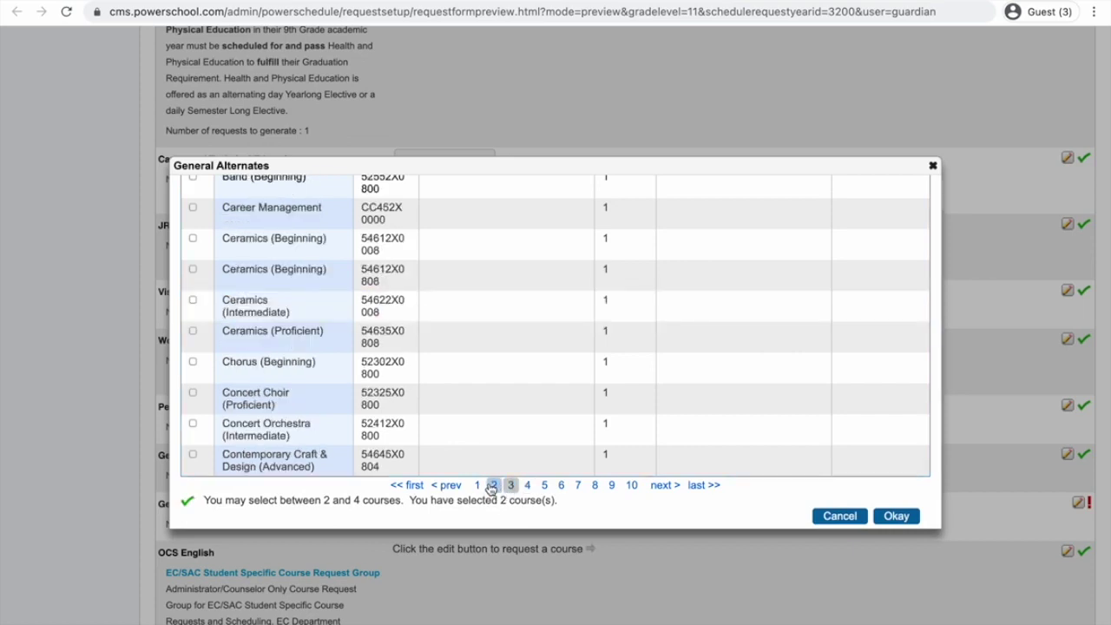
pyautogui.click(492, 487)
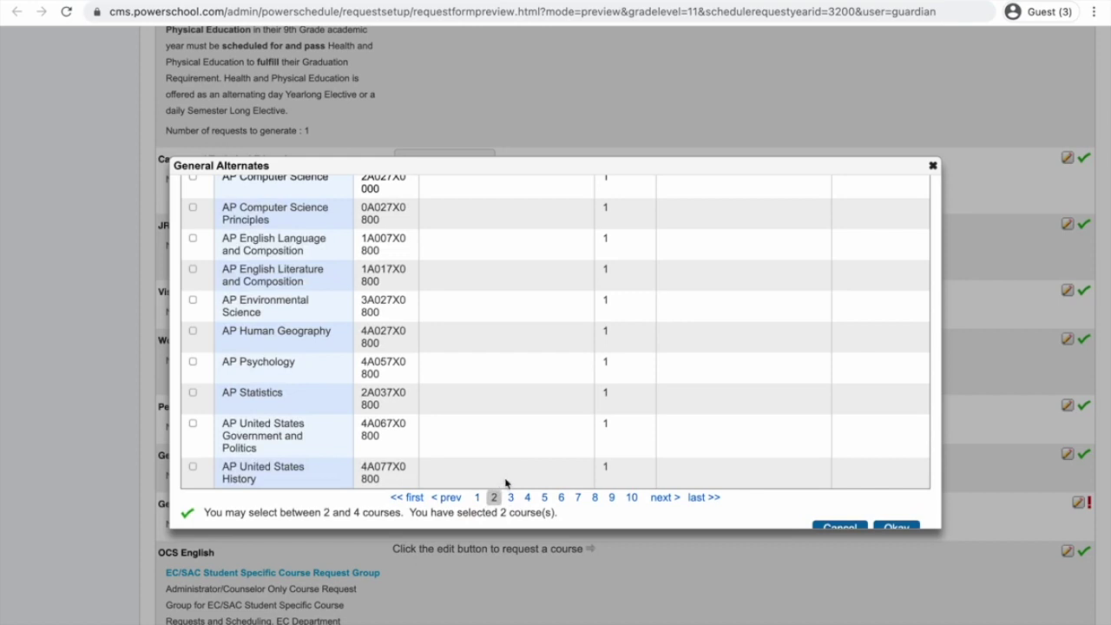
pyautogui.scroll(-1, 512, 460)
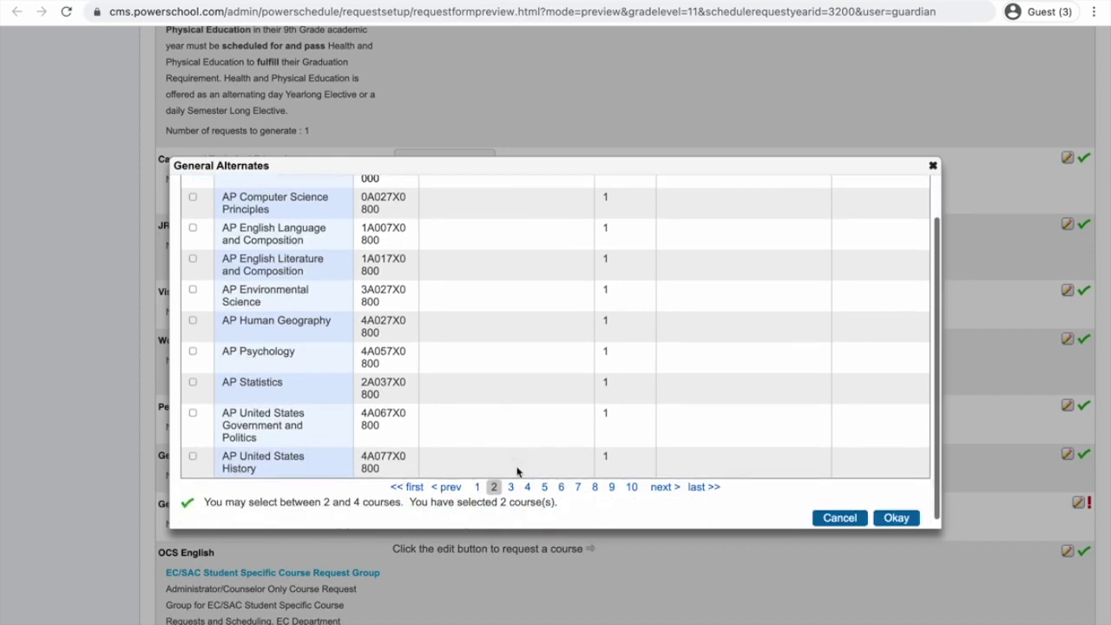
# - Select Adobe Video Design on page 1, bringing the alternates to three
pyautogui.click(477, 486)
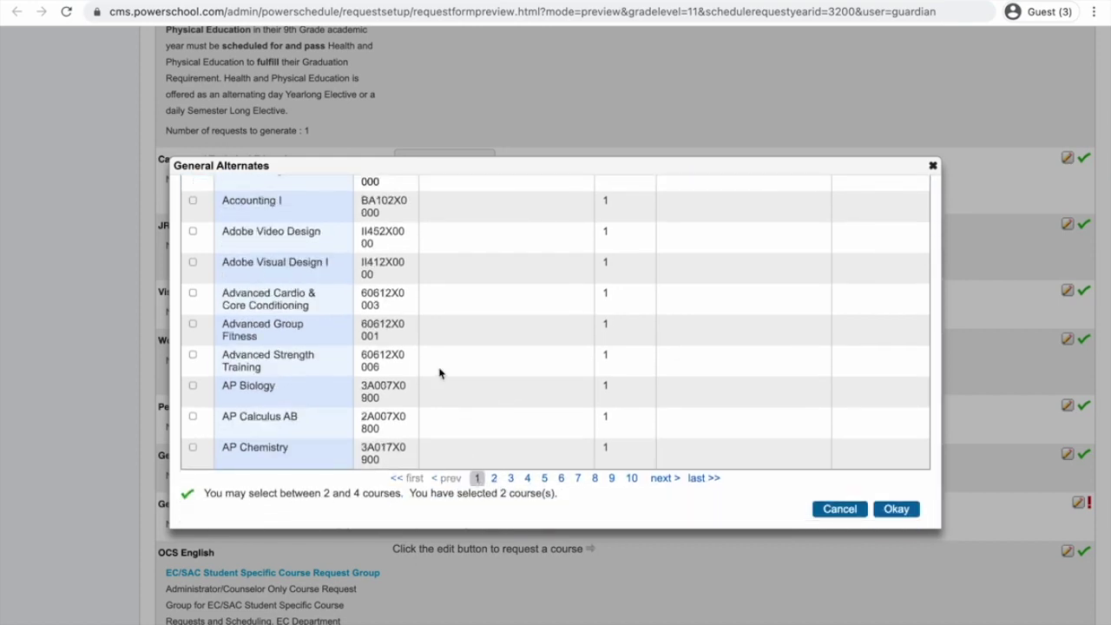
pyautogui.scroll(1, 439, 373)
pyautogui.scroll(-1, 440, 373)
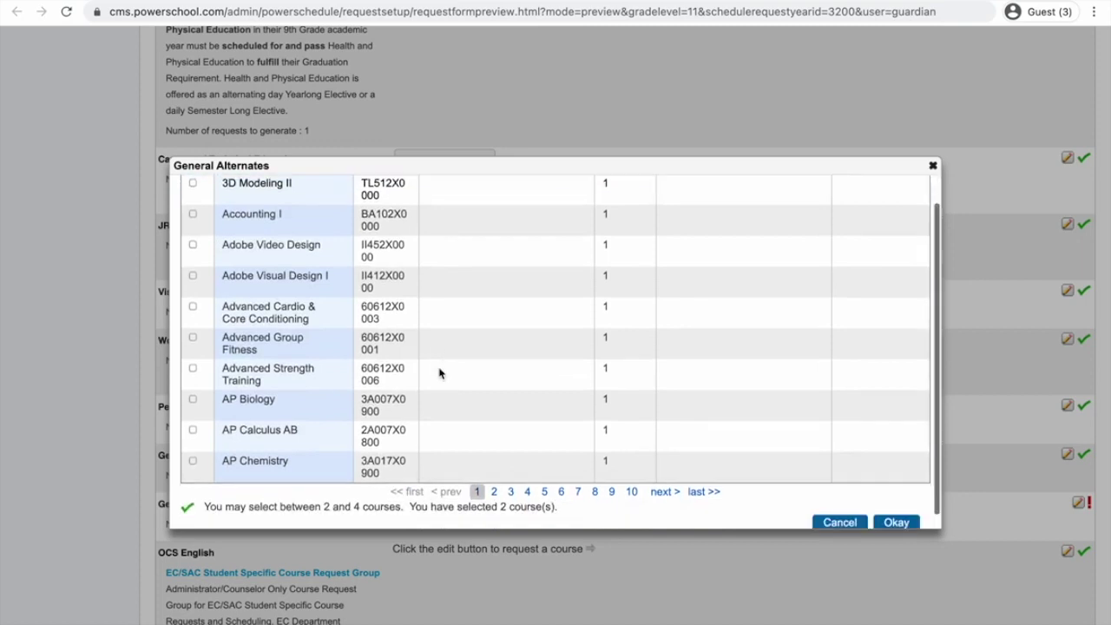
pyautogui.scroll(1, 439, 373)
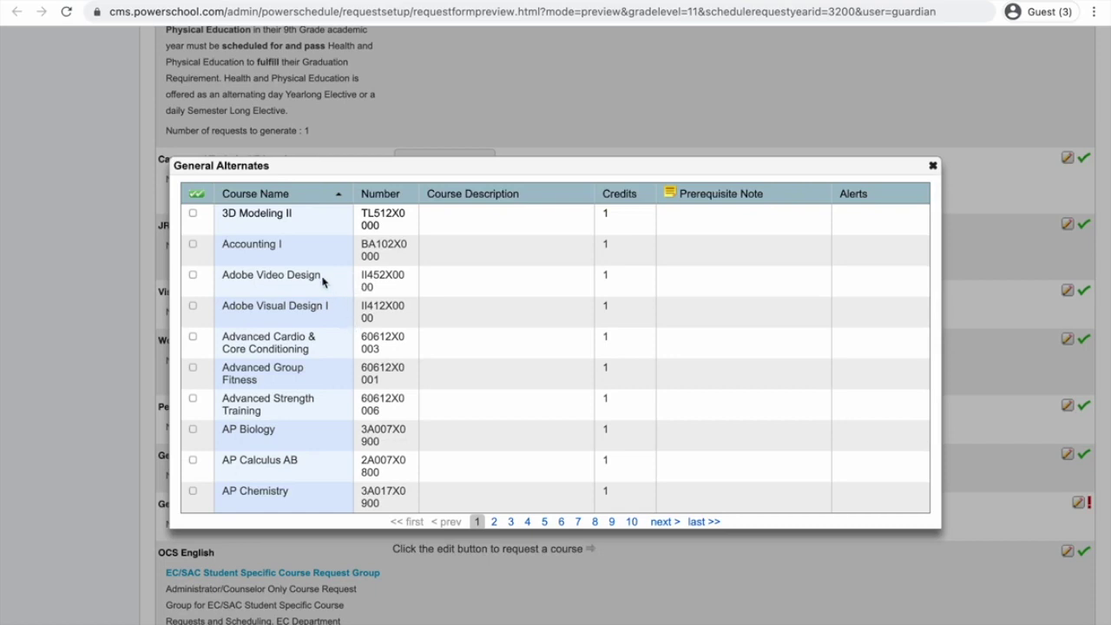
pyautogui.click(193, 275)
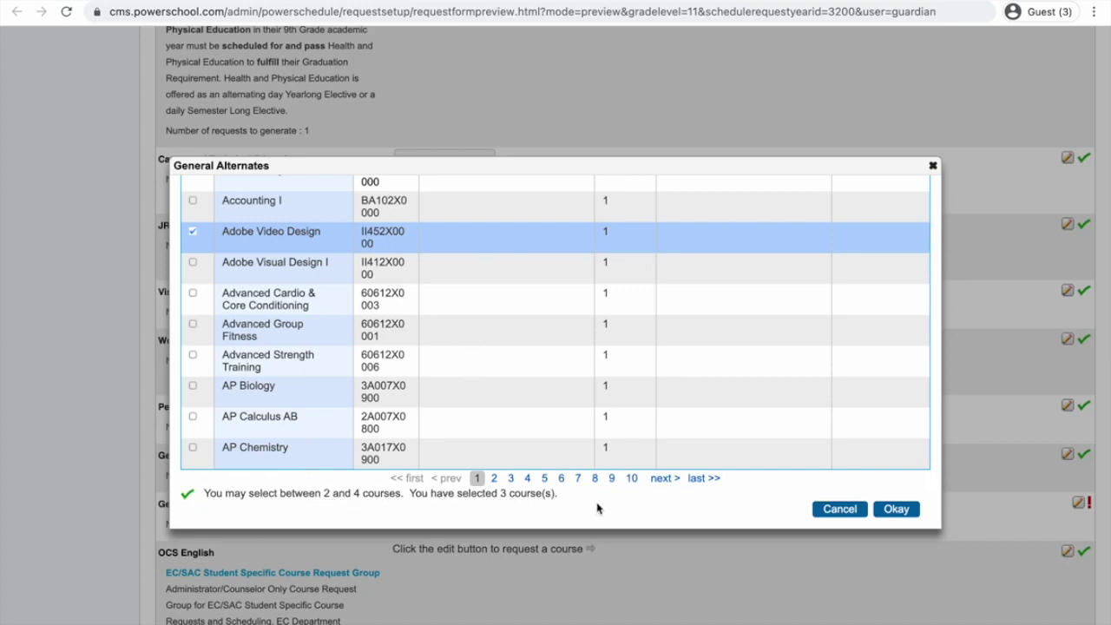
pyautogui.scroll(-1, 599, 505)
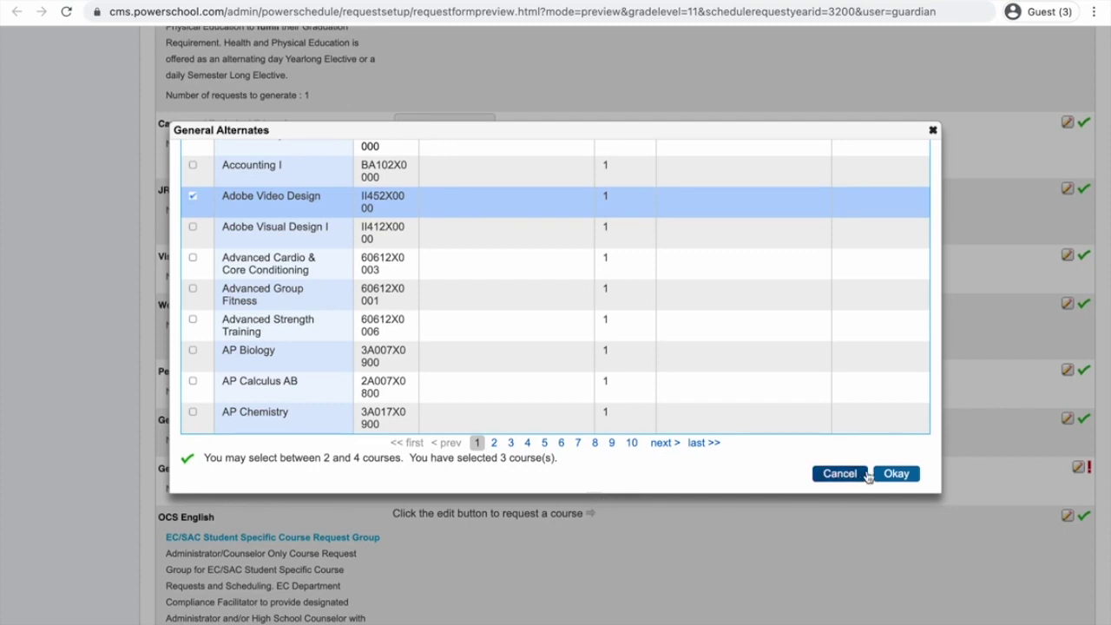
# - Confirm the three alternates with Okay and scroll down to review the request groups
pyautogui.click(887, 474)
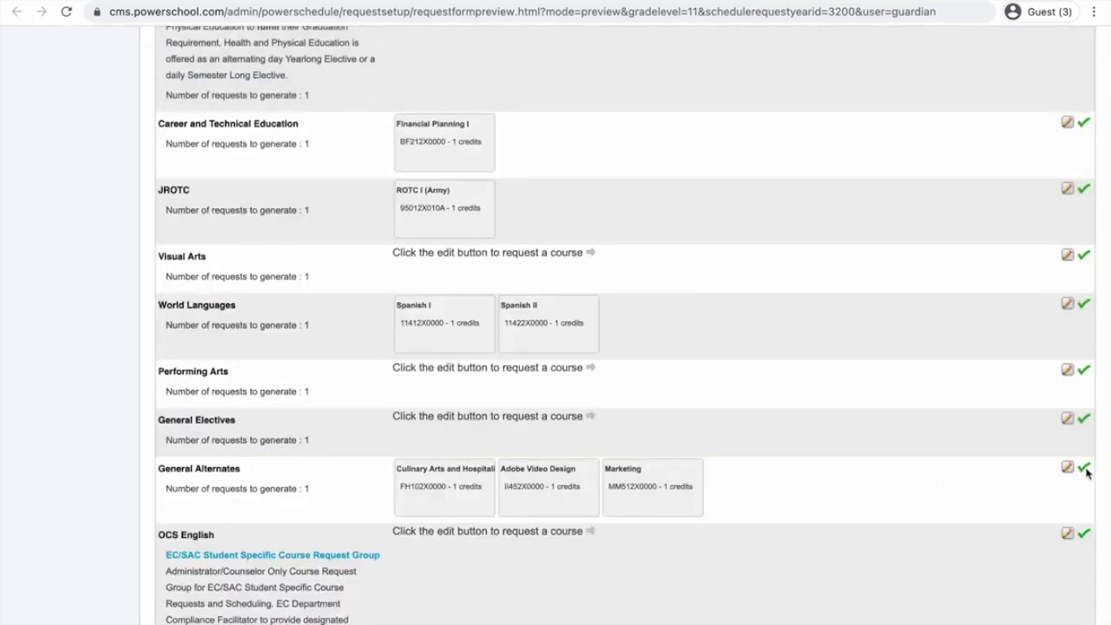
pyautogui.moveTo(1090, 469)
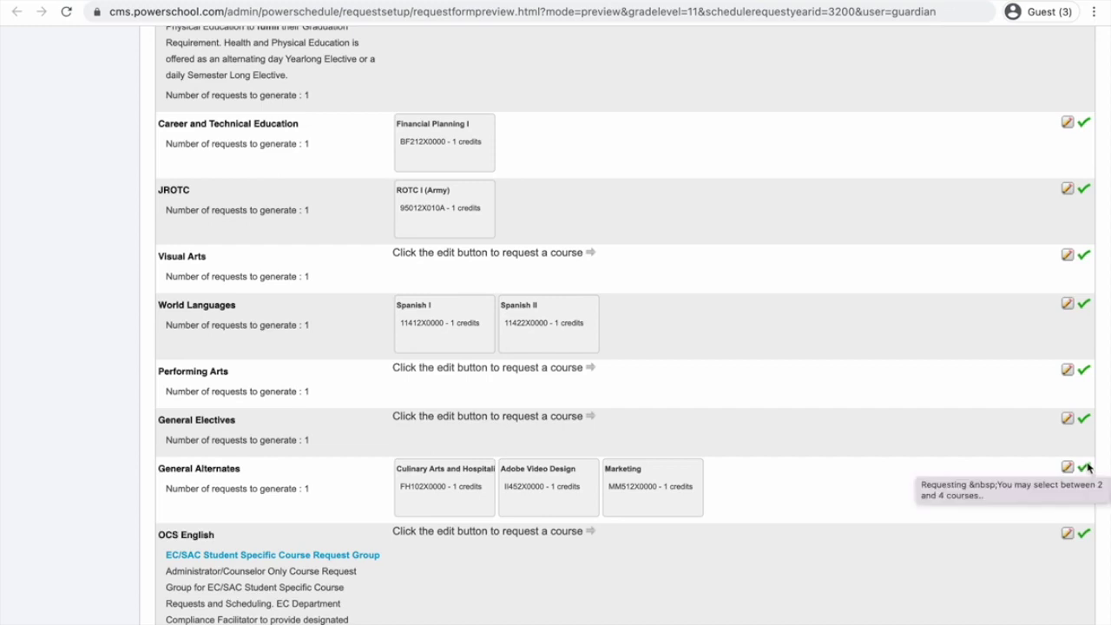
pyautogui.scroll(-2, 787, 398)
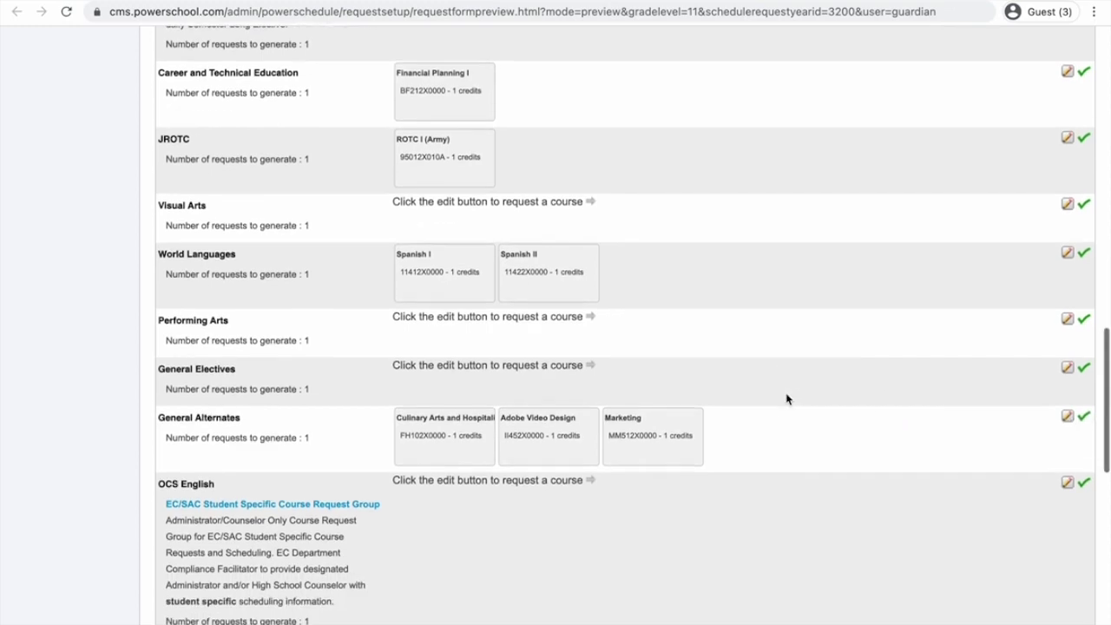
pyautogui.scroll(-5, 787, 399)
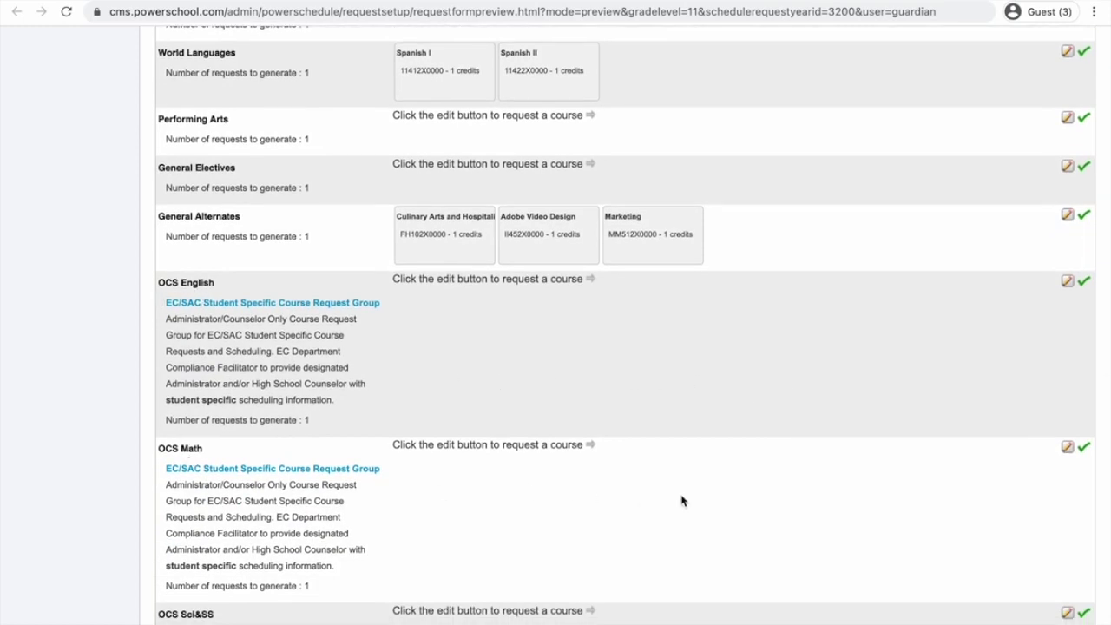
pyautogui.scroll(-5, 582, 395)
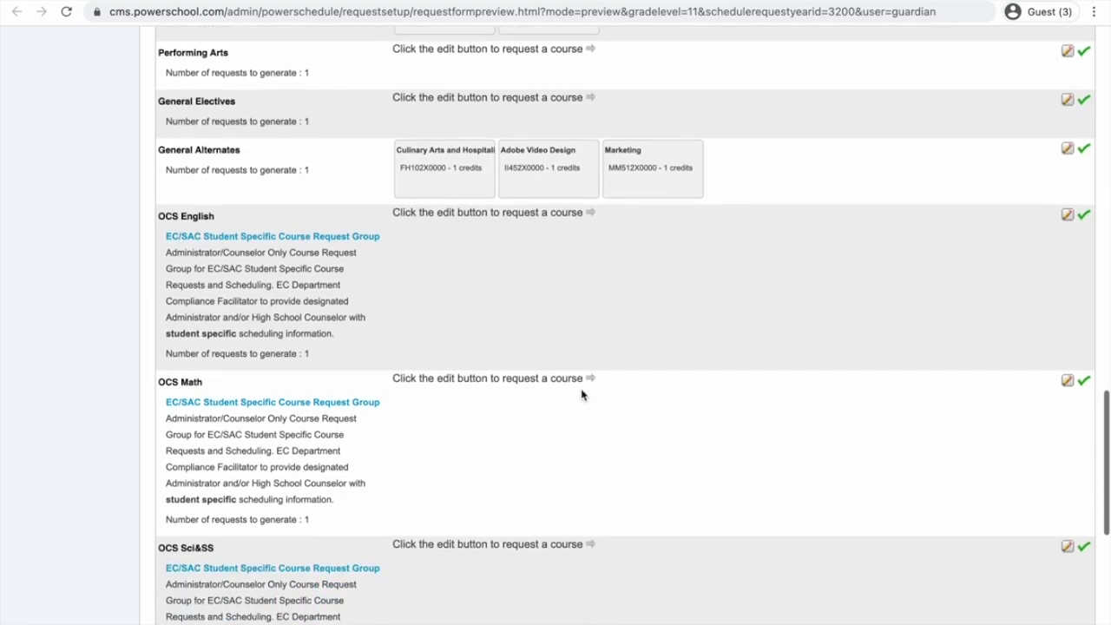
# - Scroll to the form's bottom to view 8 of 8 credit hours requested
pyautogui.scroll(-10, 582, 395)
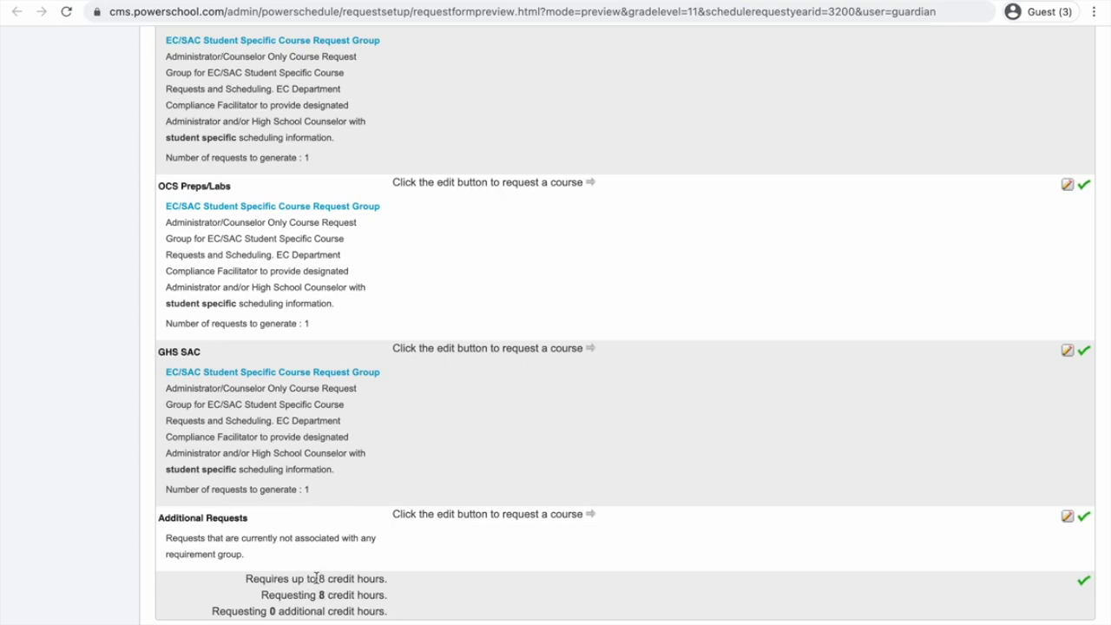
pyautogui.click(323, 578)
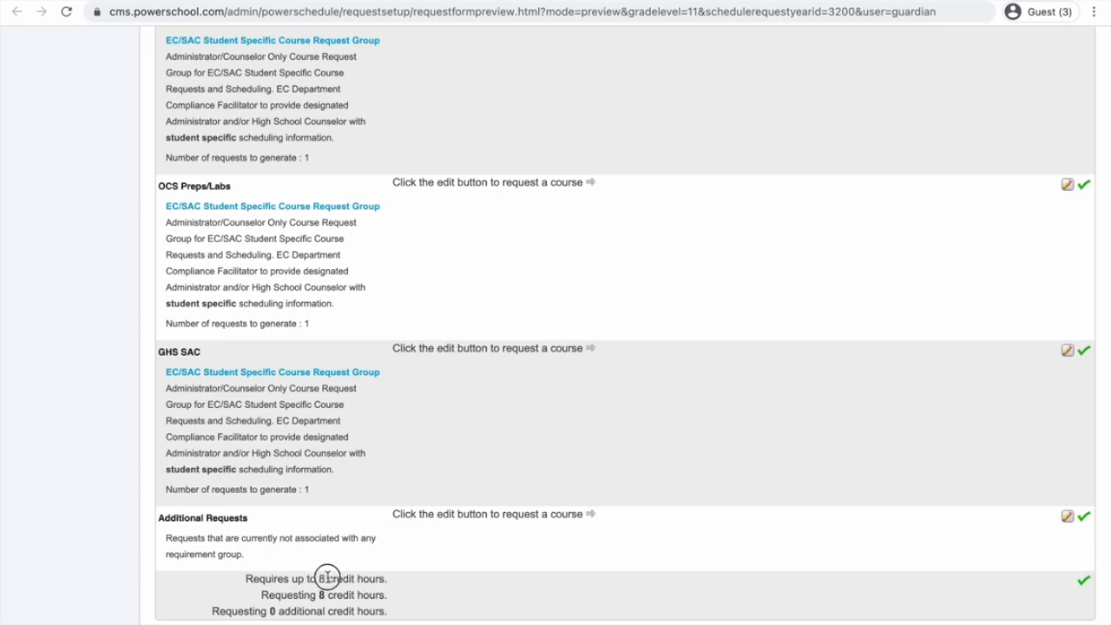